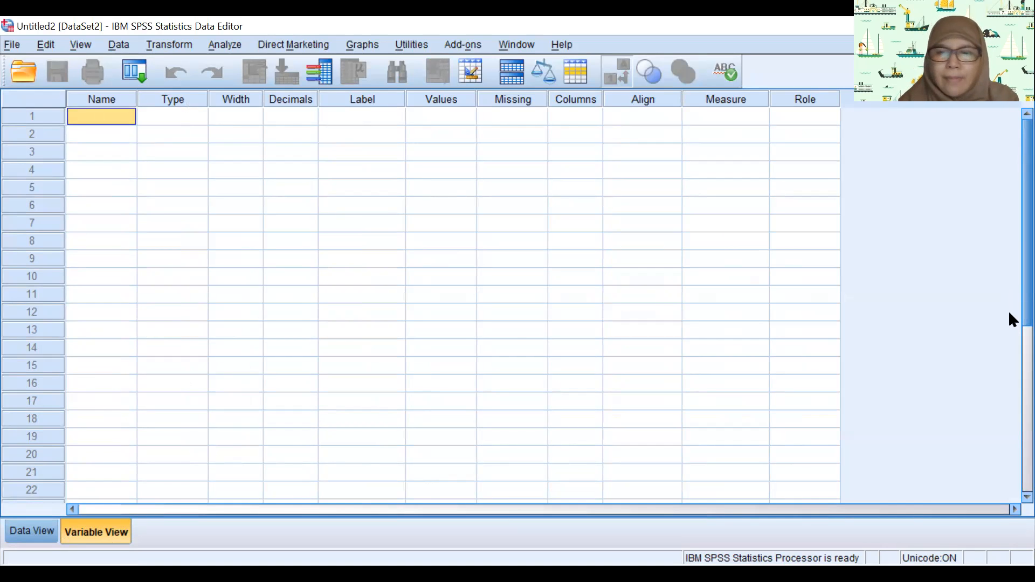
# Define four variables named KadarAir, p, k and Kelompok in rows 1 to 4
pyautogui.write('KadarA')
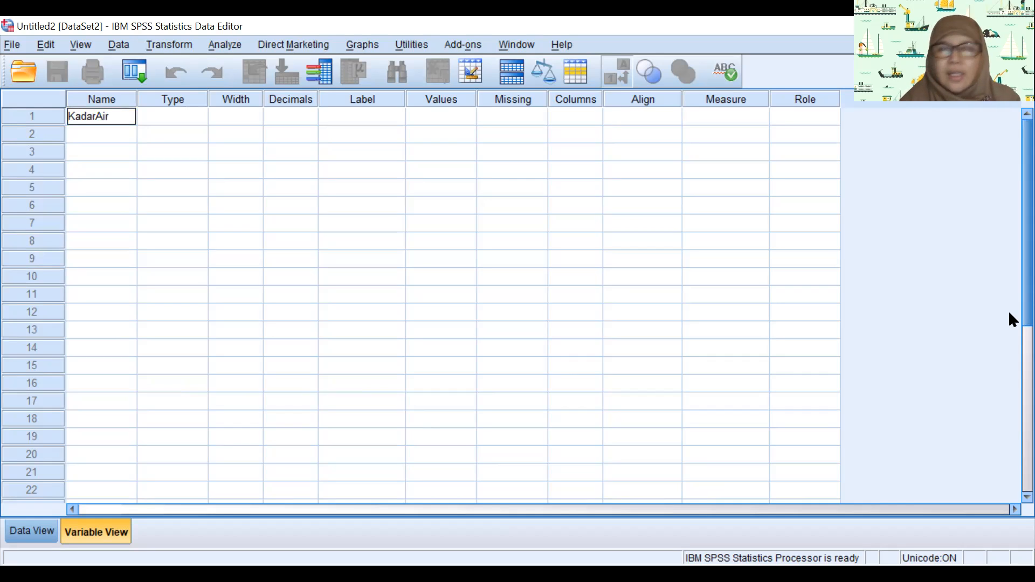
pyautogui.write('ir')
pyautogui.press('Return')
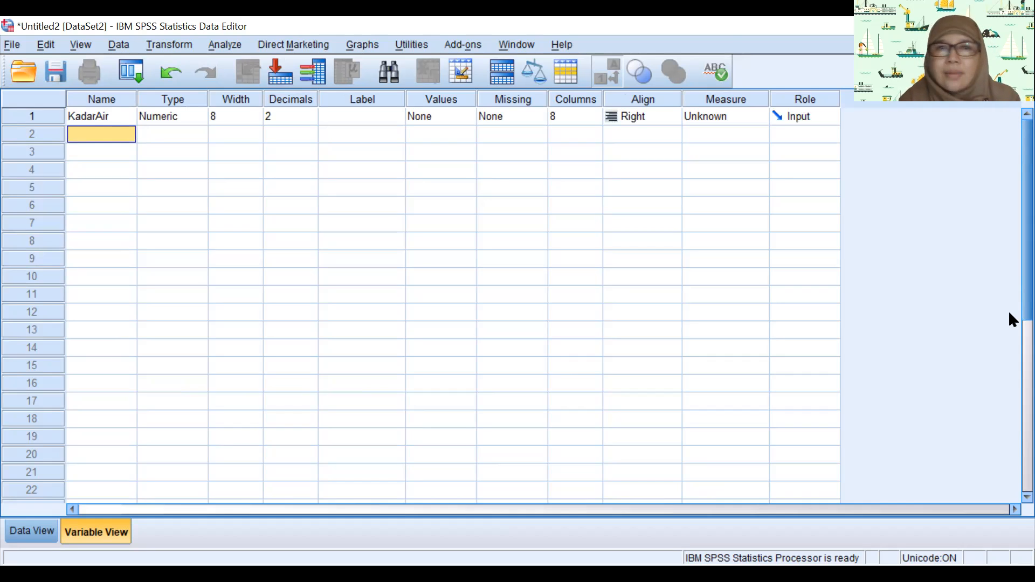
pyautogui.write('p')
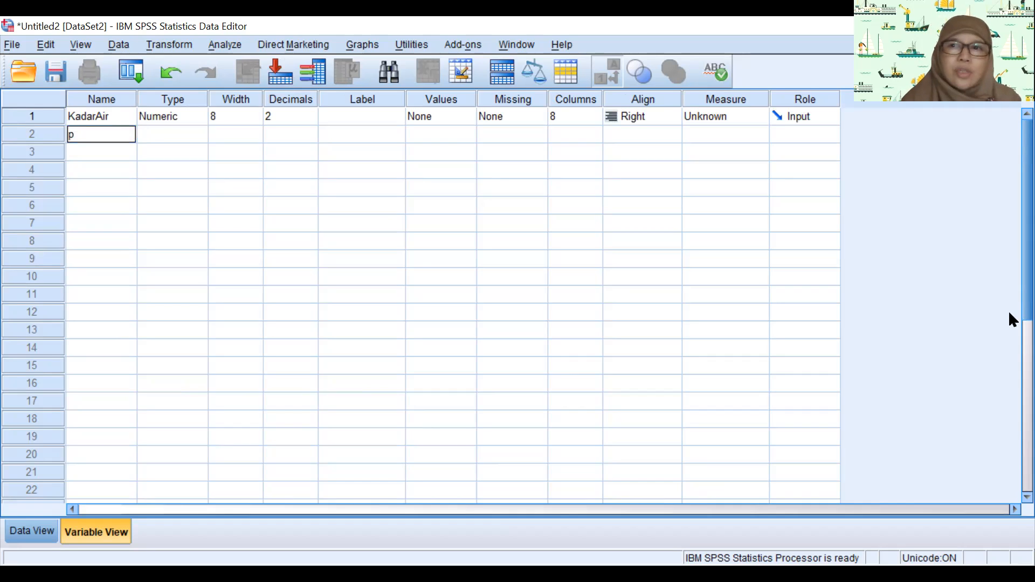
pyautogui.press('Return')
pyautogui.write('k')
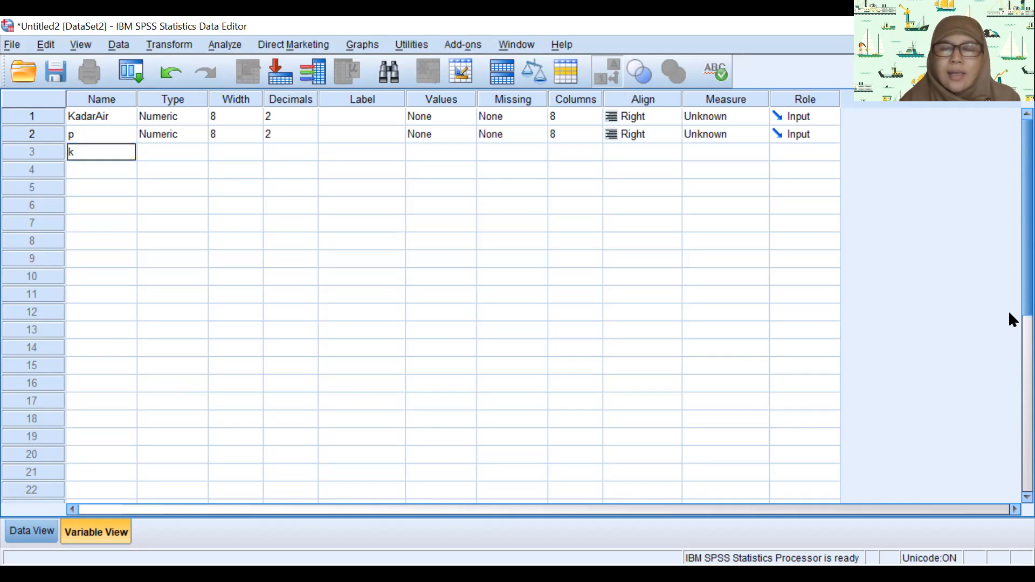
pyautogui.press('Return')
pyautogui.write('Kelompok')
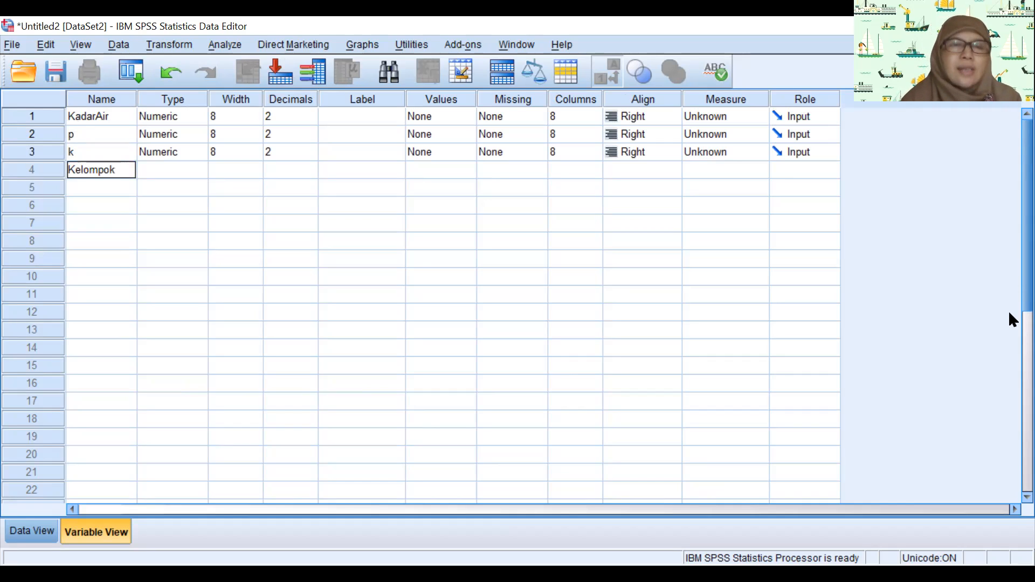
pyautogui.press('Return')
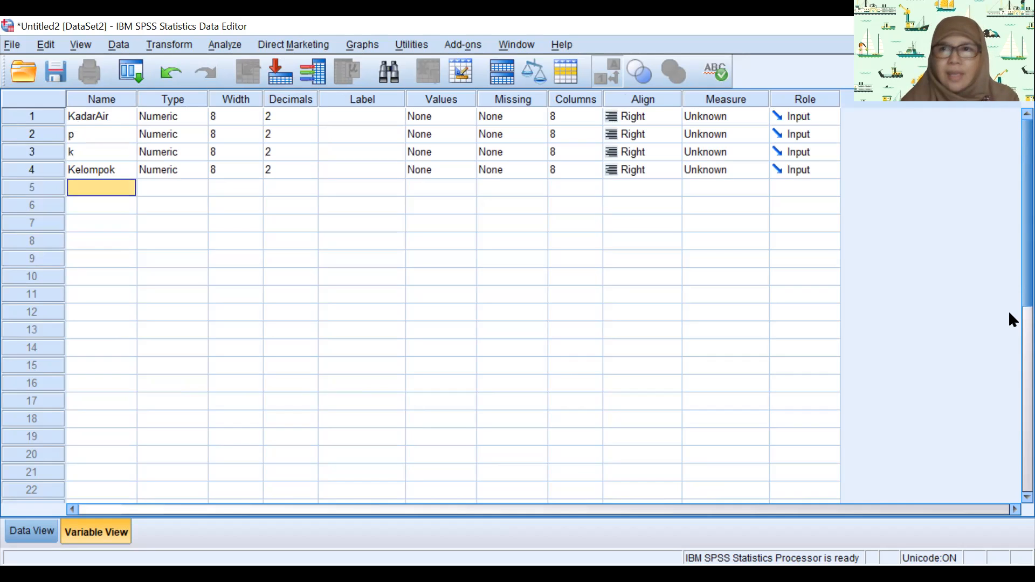
pyautogui.press('Up')
pyautogui.press('Up')
pyautogui.press('Up')
pyautogui.press('Up')
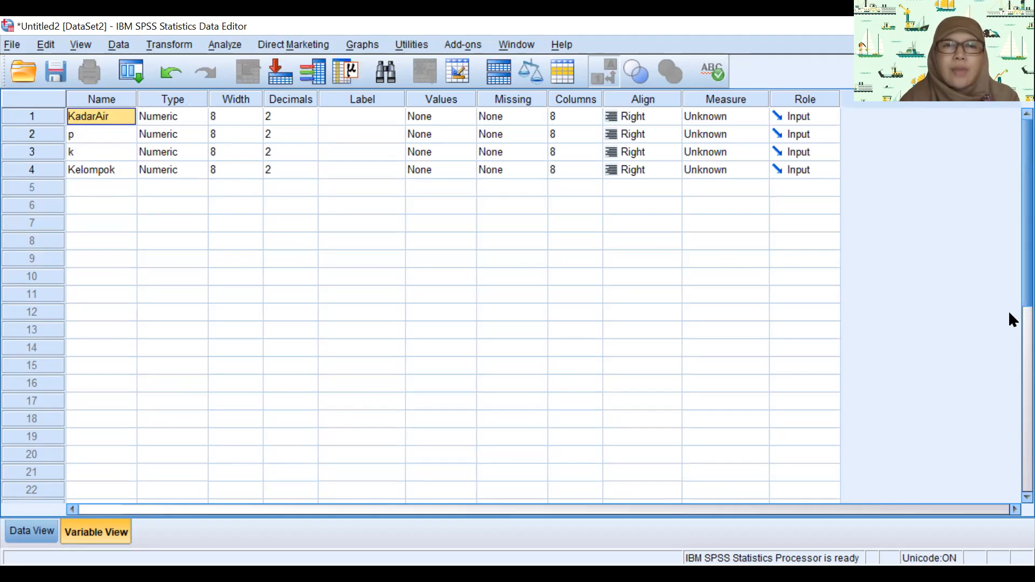
pyautogui.press('Down')
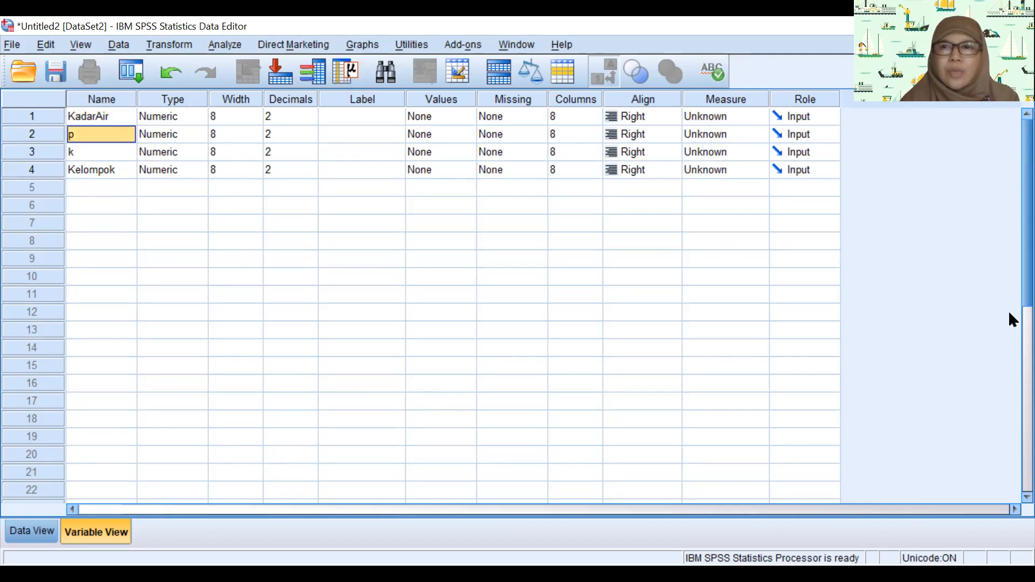
pyautogui.press('Down')
pyautogui.press('Down')
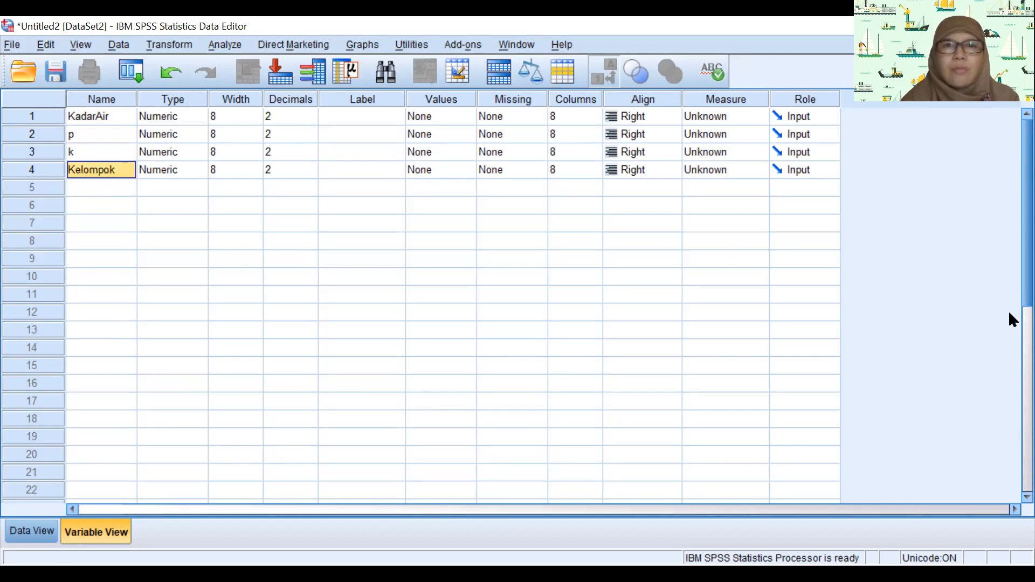
# Give the variable KadarAir the label "Kadar Air"
pyautogui.press('Right')
pyautogui.press('Right')
pyautogui.press('Right')
pyautogui.press('Right')
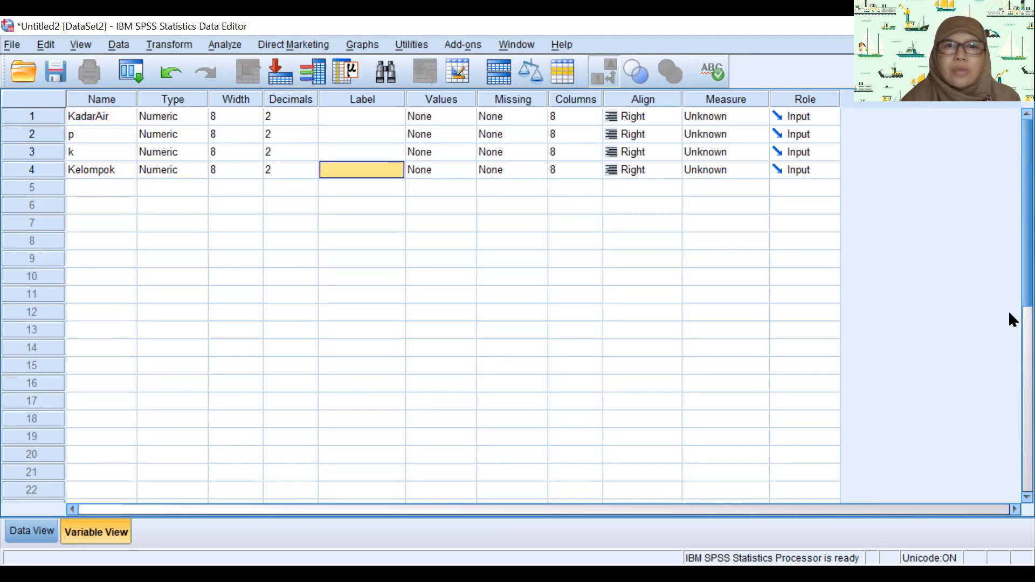
pyautogui.press('Up')
pyautogui.press('Up')
pyautogui.press('Up')
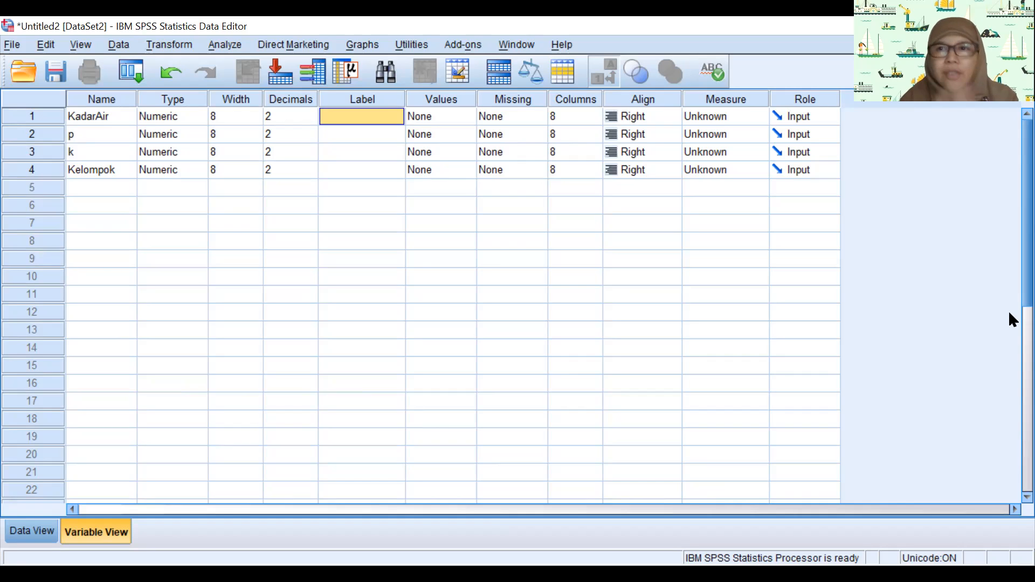
pyautogui.write('Kadar')
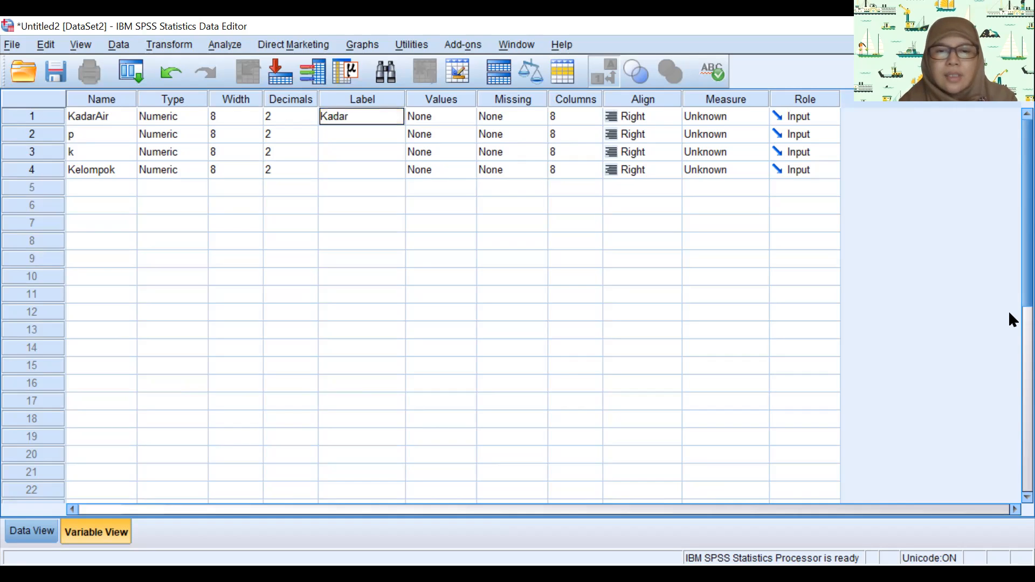
pyautogui.write(' Ao')
pyautogui.press('BackSpace')
pyautogui.write('ir')
pyautogui.press('Return')
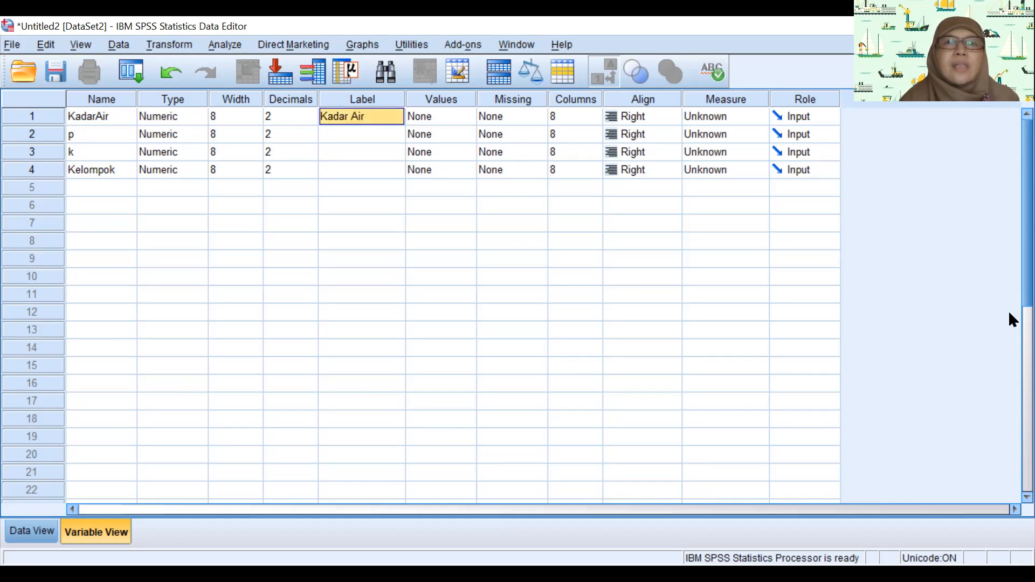
# Label the variable p as "Jenis Cabe", k as "Jumlah Cabe" and Kelompok as "Kelompok"
pyautogui.press('Down')
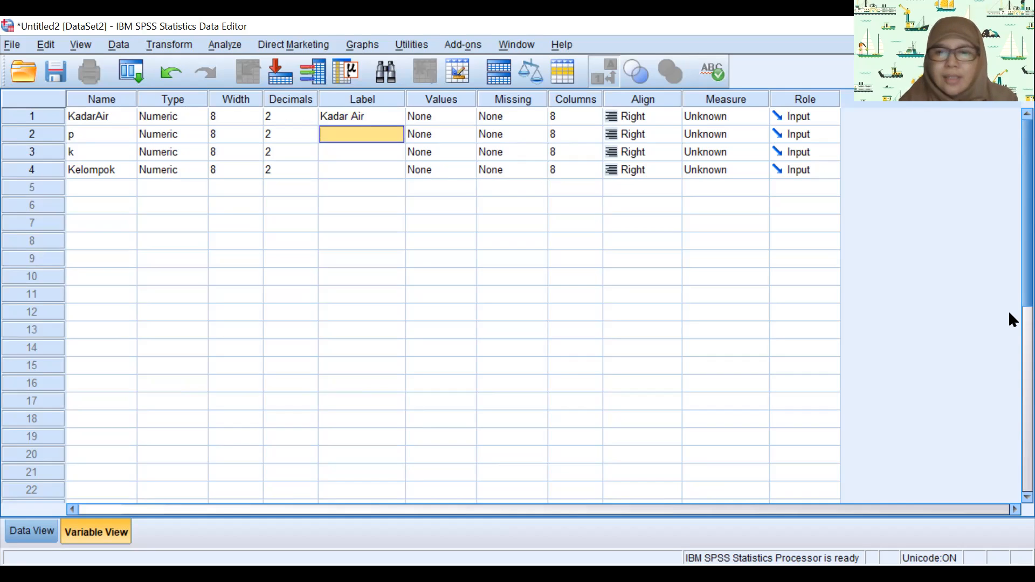
pyautogui.write('Jenis Cabe')
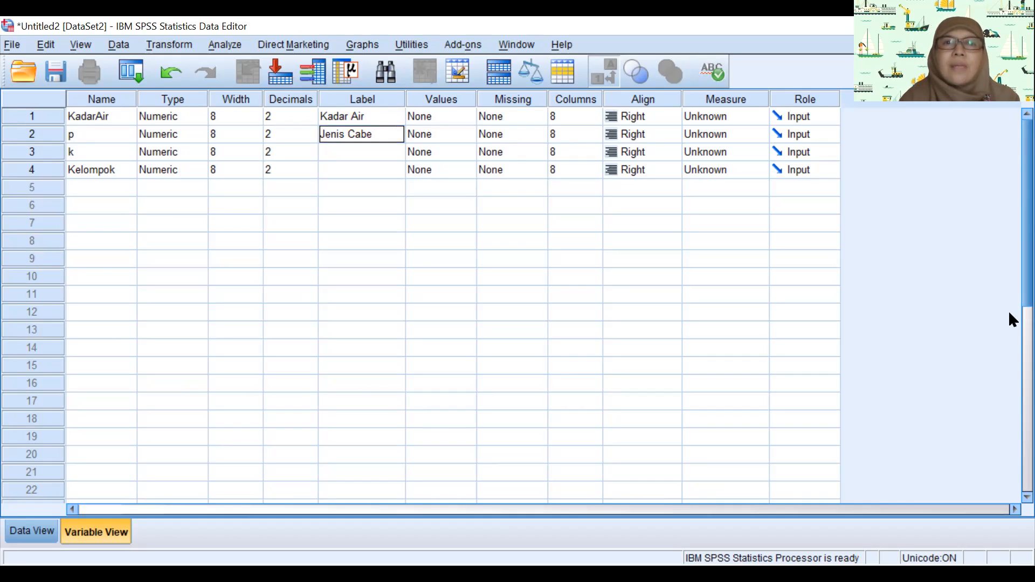
pyautogui.press('Return')
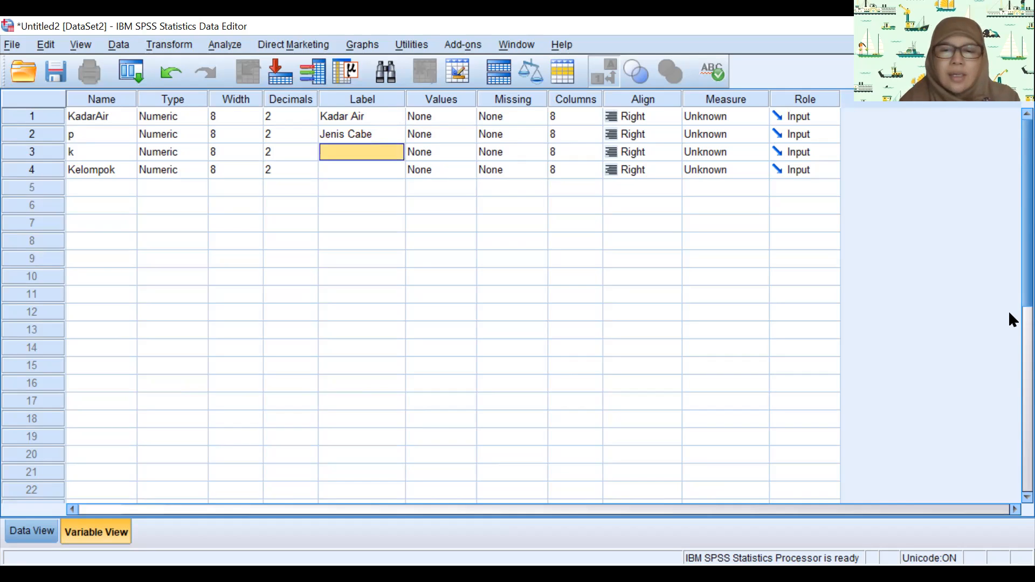
pyautogui.write('Jumla')
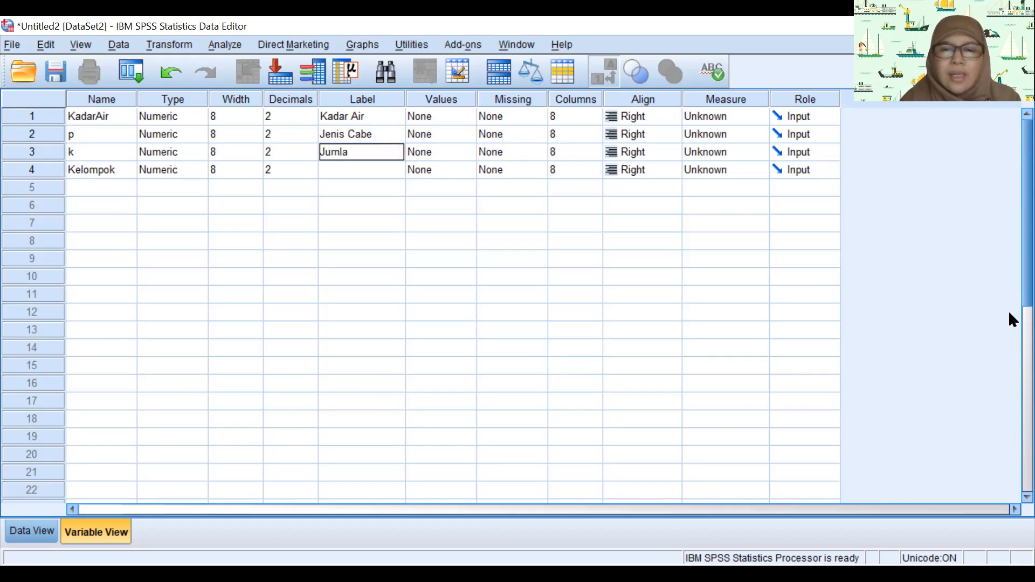
pyautogui.write('h Cabe')
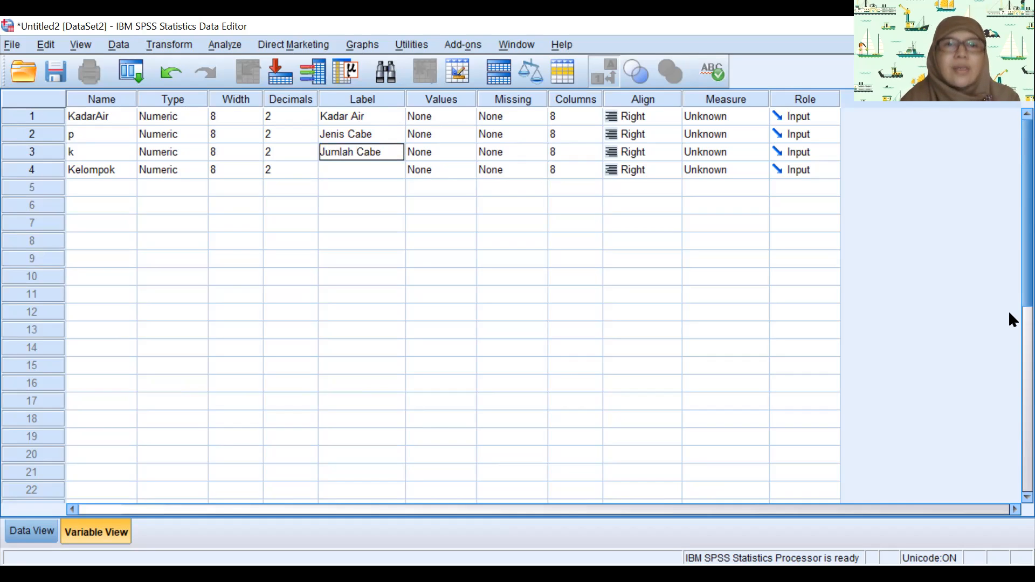
pyautogui.press('Return')
pyautogui.write('Kelomp')
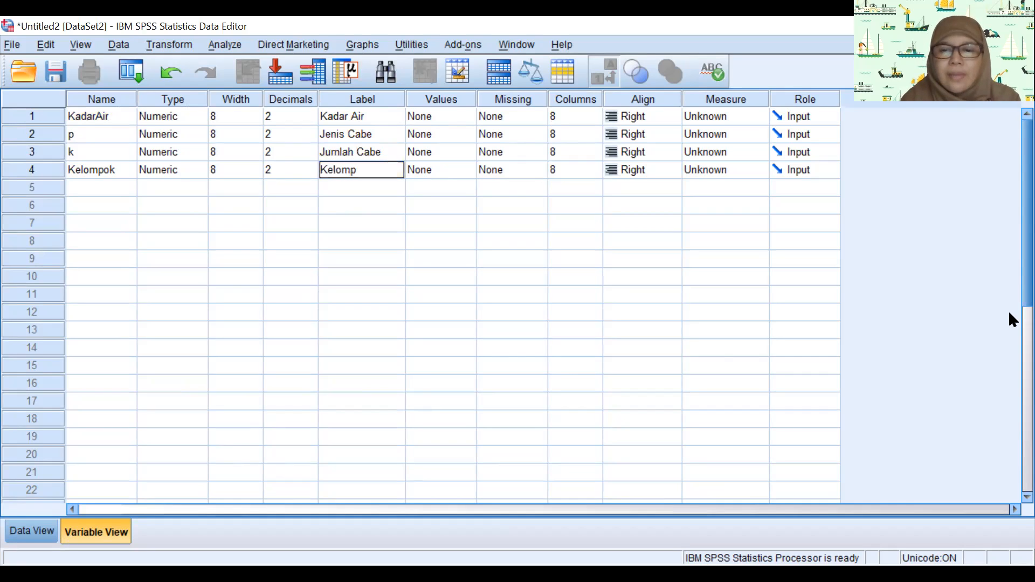
pyautogui.write('ok')
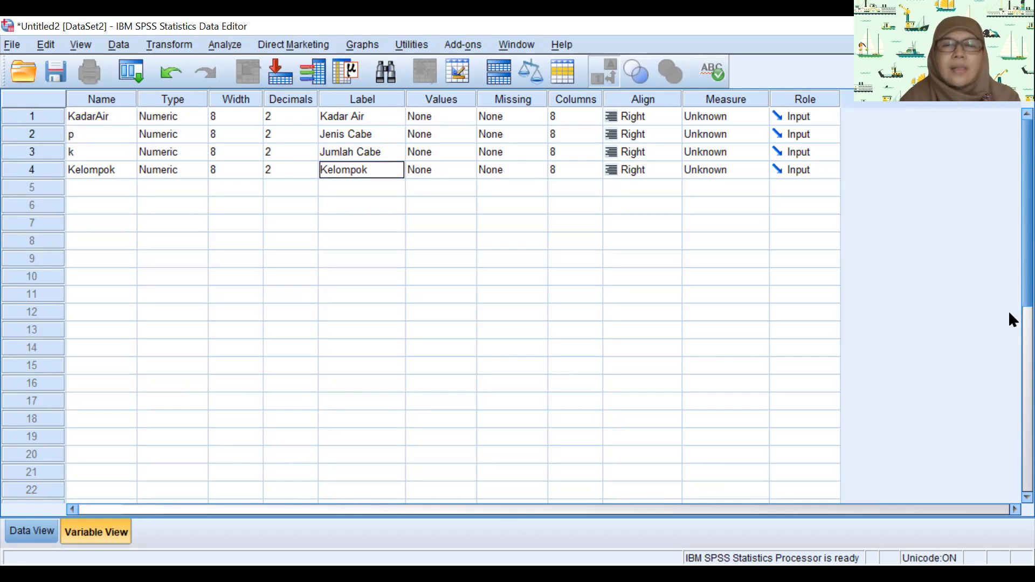
pyautogui.press('Return')
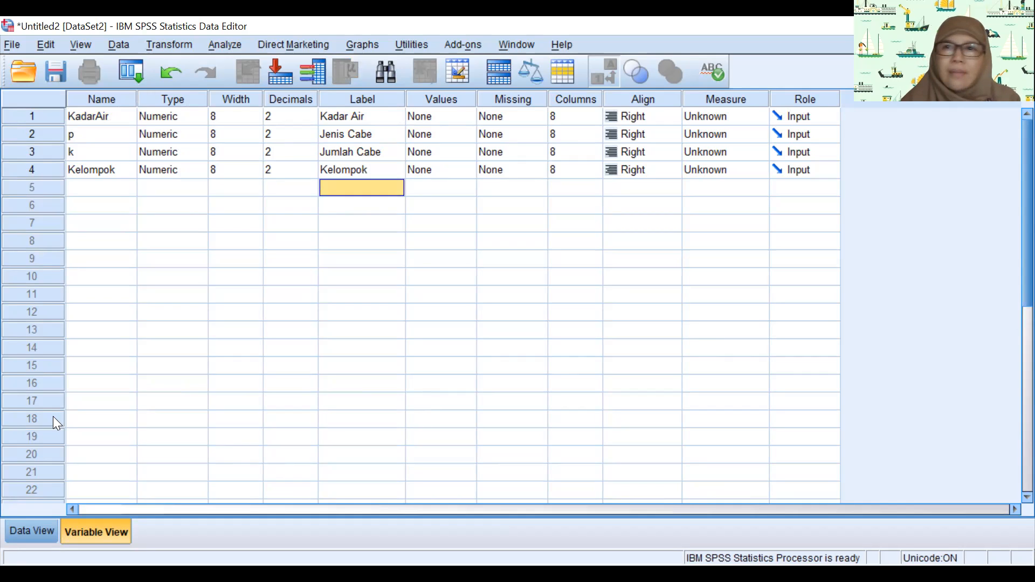
# In the data sheet, enter the KadarAir values 56, 60 and 66 for cases 1 to 3
pyautogui.click(30, 531)
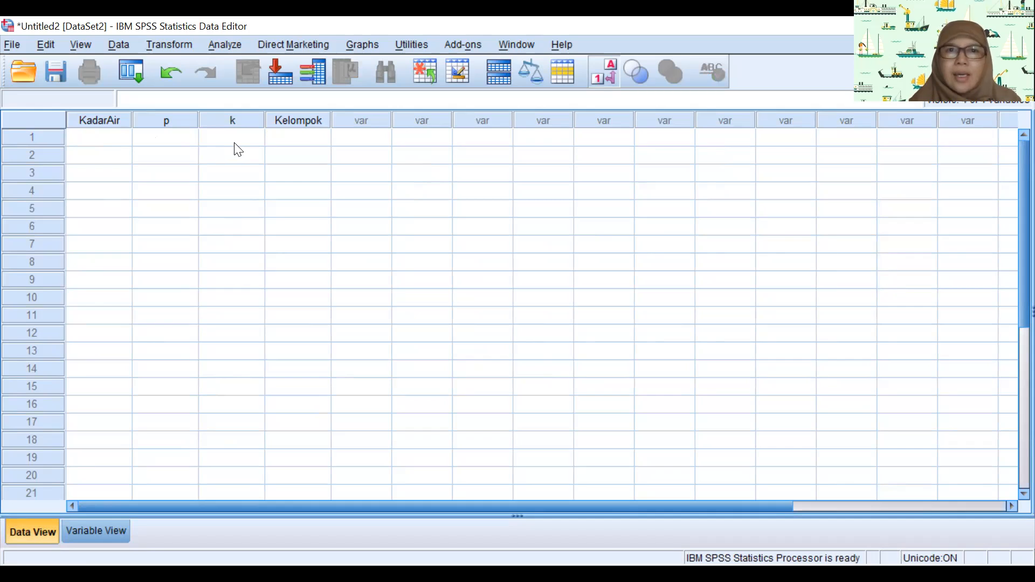
pyautogui.click(100, 141)
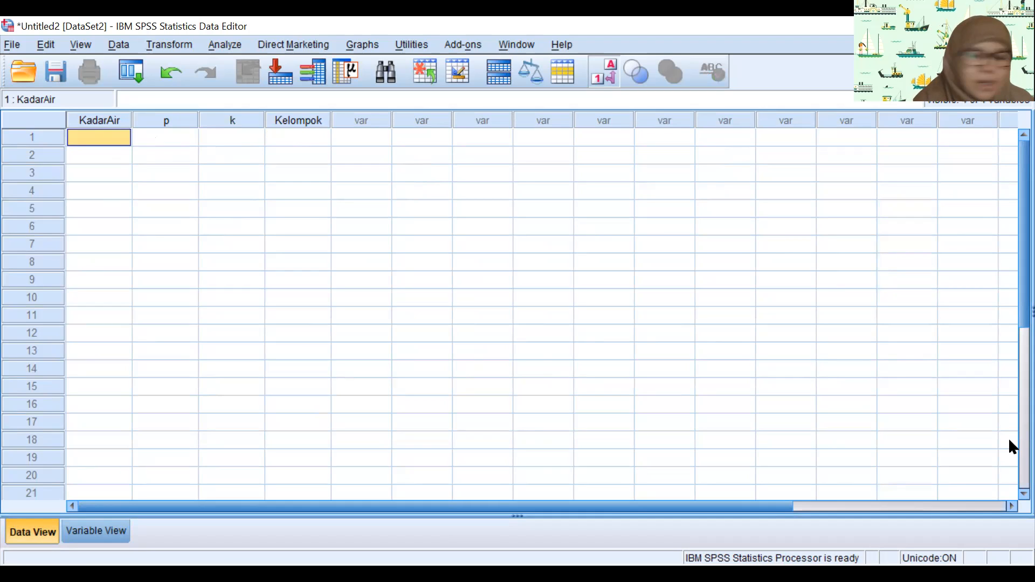
pyautogui.write('56')
pyautogui.press('Return')
pyautogui.write('60')
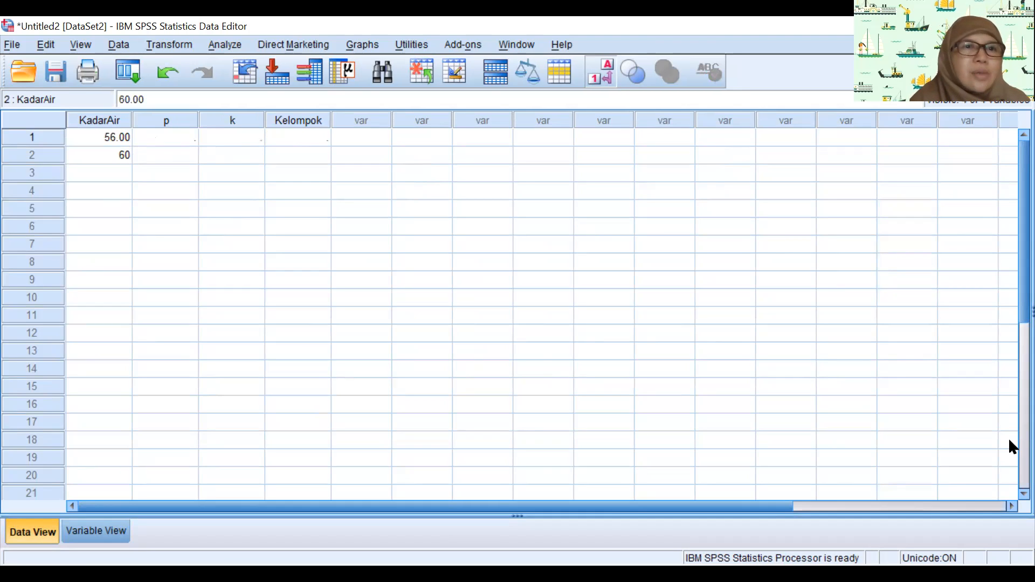
pyautogui.press('Return')
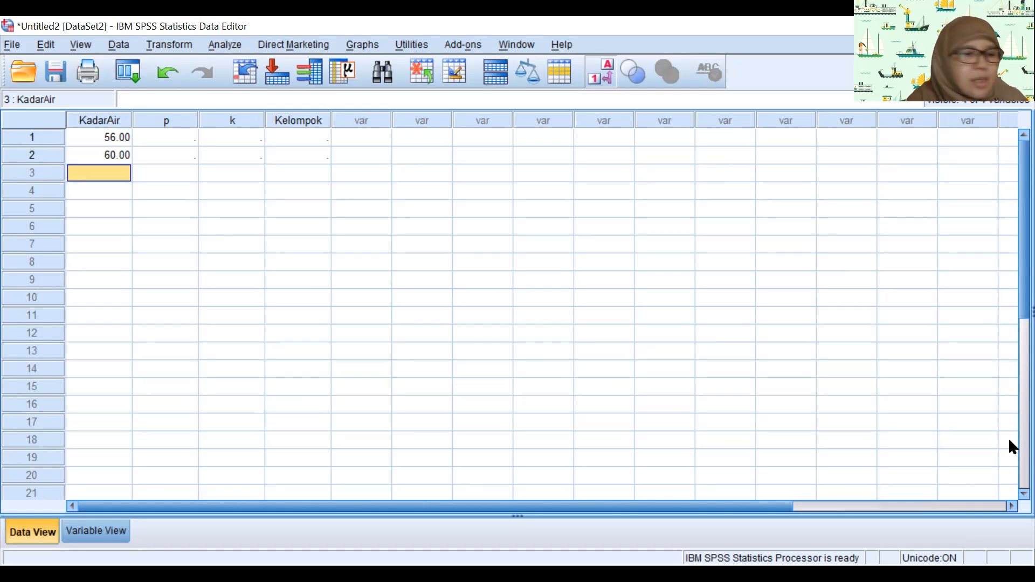
pyautogui.write('66')
pyautogui.press('Return')
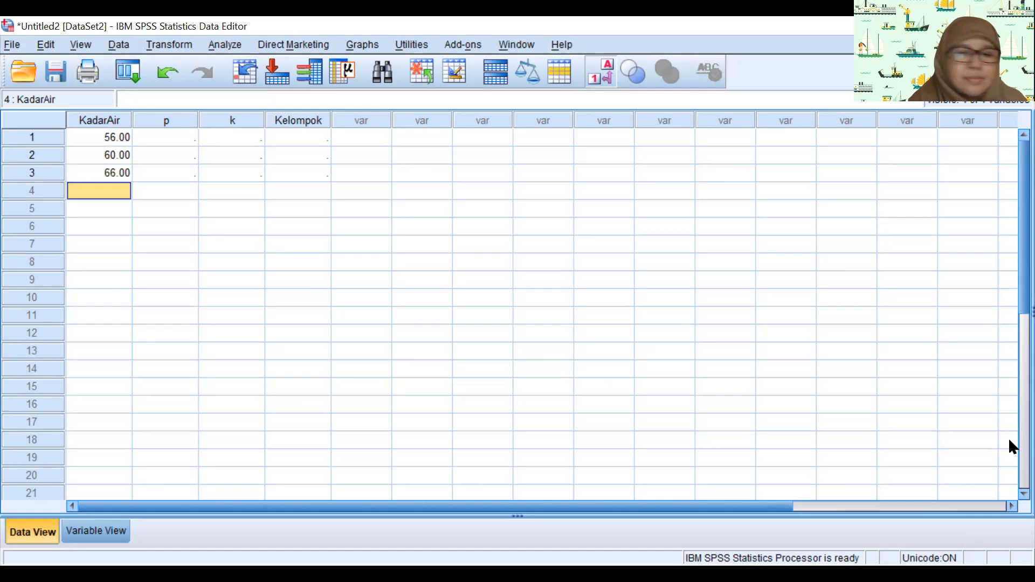
# Enter the KadarAir values 65, 60 and 53 for cases 4 to 6
pyautogui.write('65')
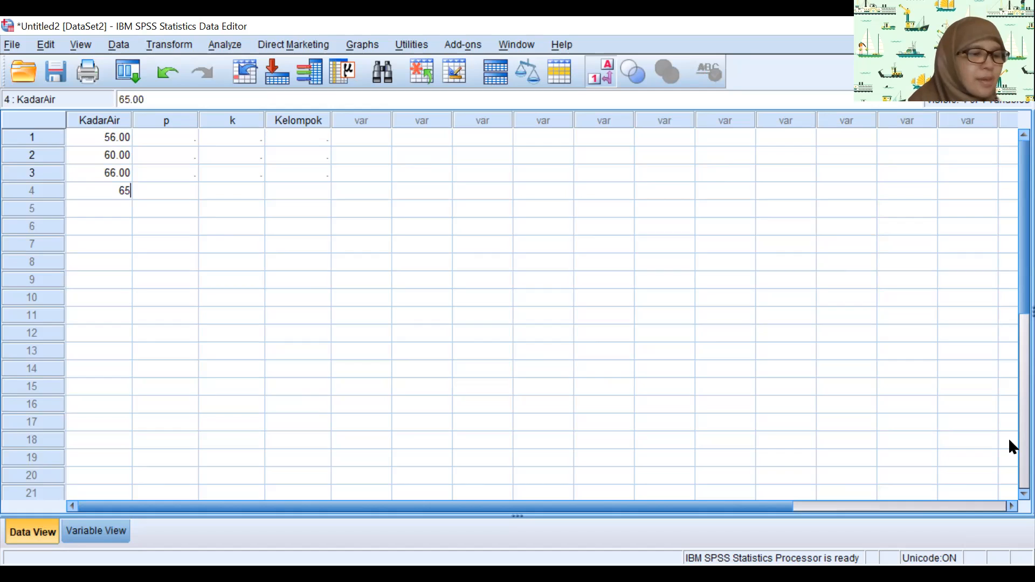
pyautogui.press('Return')
pyautogui.write('60')
pyautogui.press('Return')
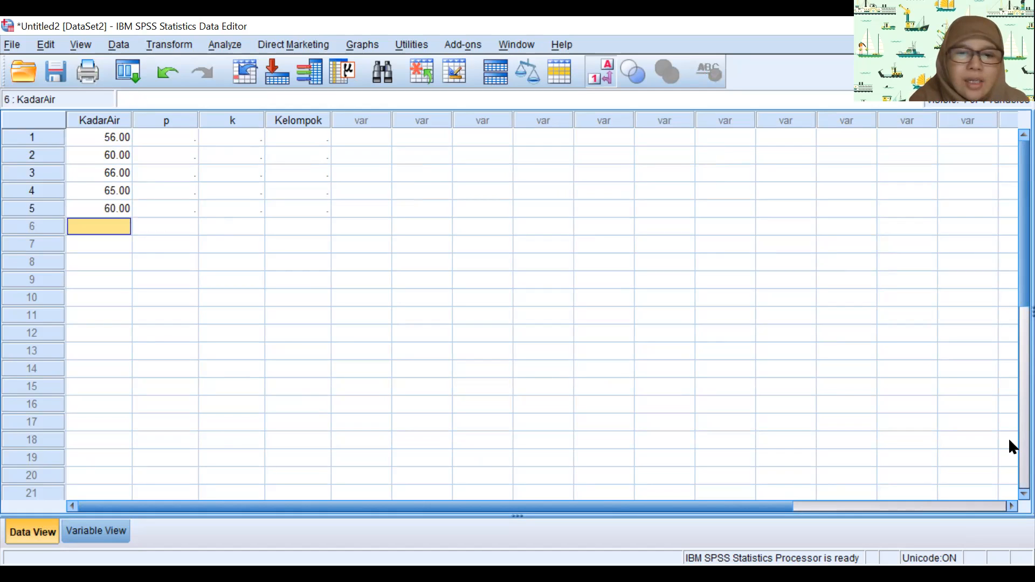
pyautogui.write('53')
pyautogui.press('Return')
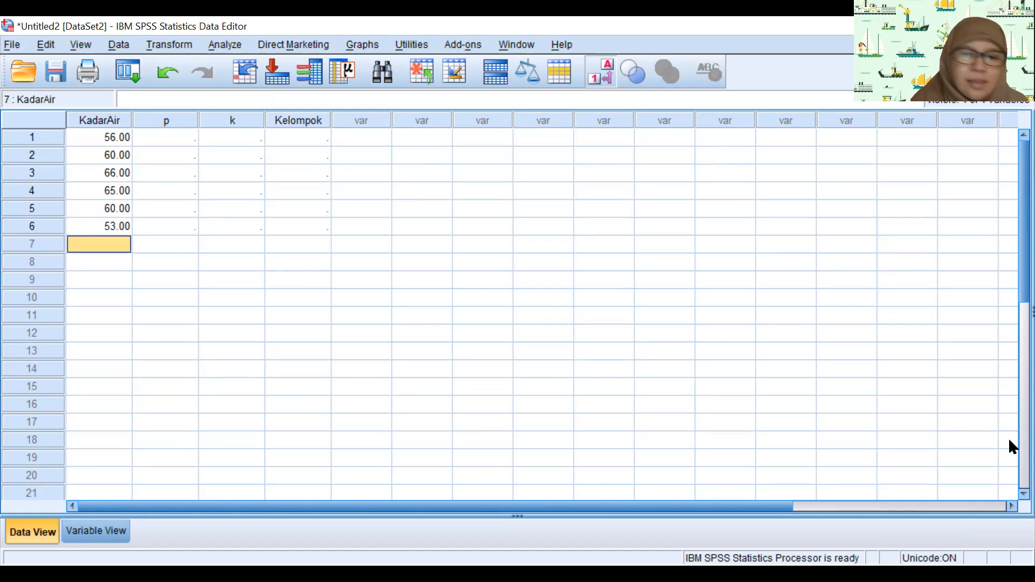
# Enter the KadarAir values 60, 62 and 73 for cases 7 to 9
pyautogui.write('60')
pyautogui.press('Return')
pyautogui.write('62')
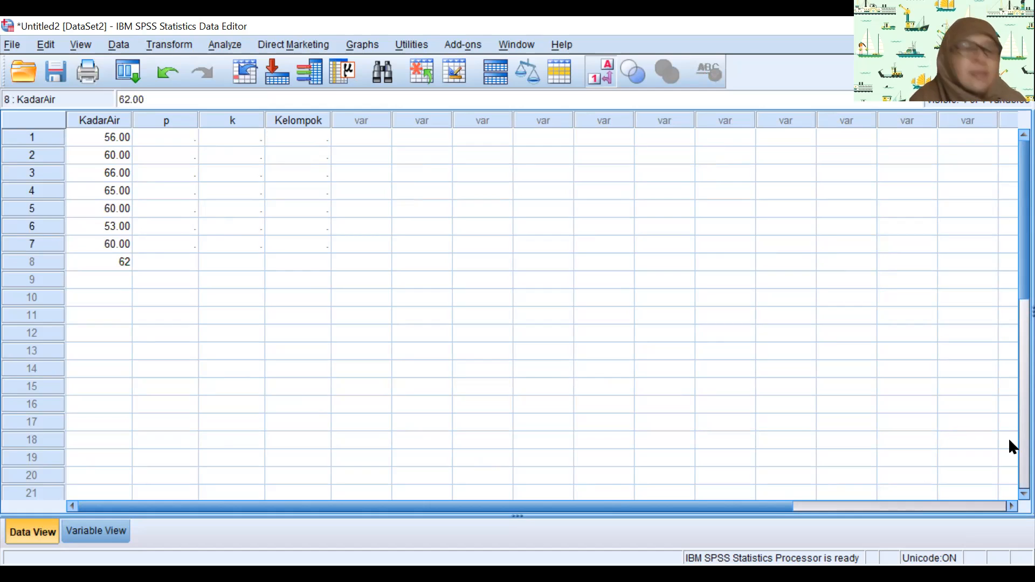
pyautogui.press('Return')
pyautogui.write('73')
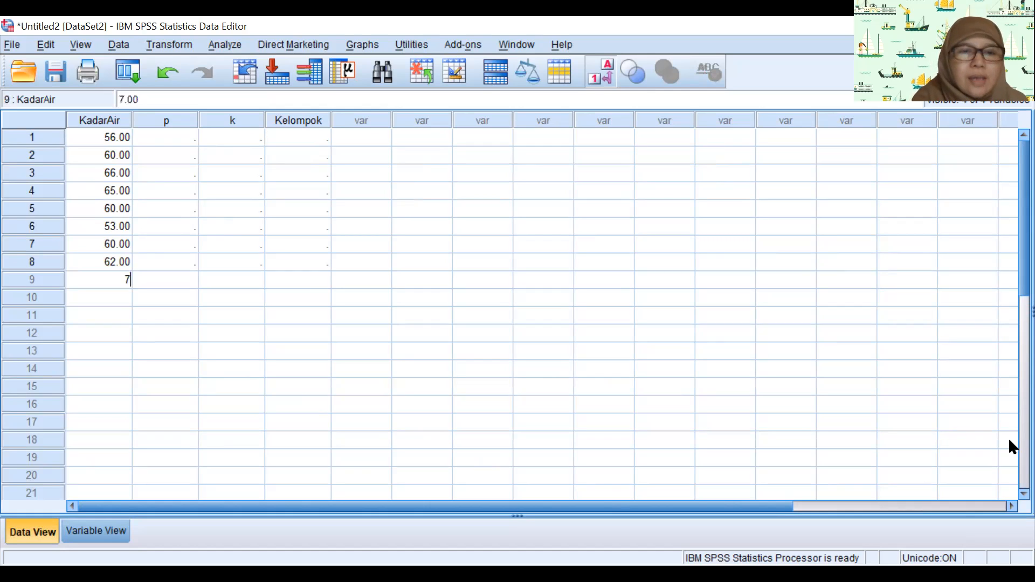
pyautogui.press('Return')
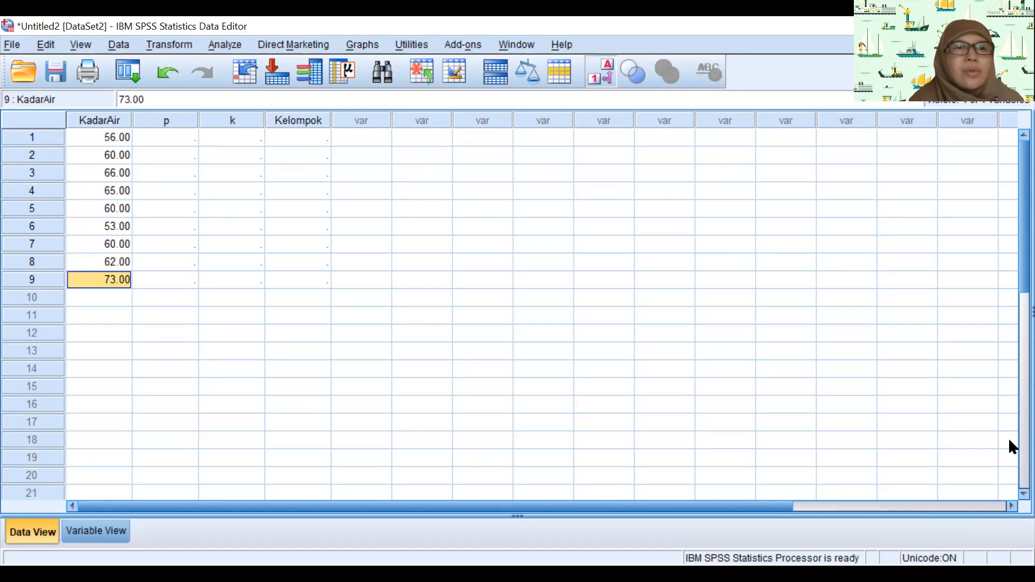
pyautogui.press('Up')
pyautogui.press('Up')
pyautogui.press('Up')
pyautogui.press('Up')
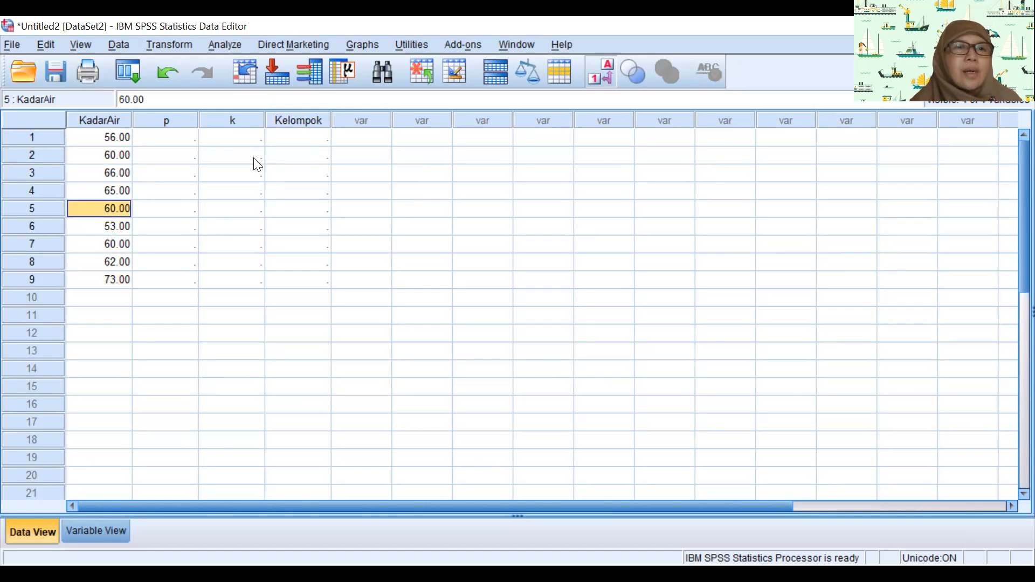
pyautogui.doubleClick(107, 134)
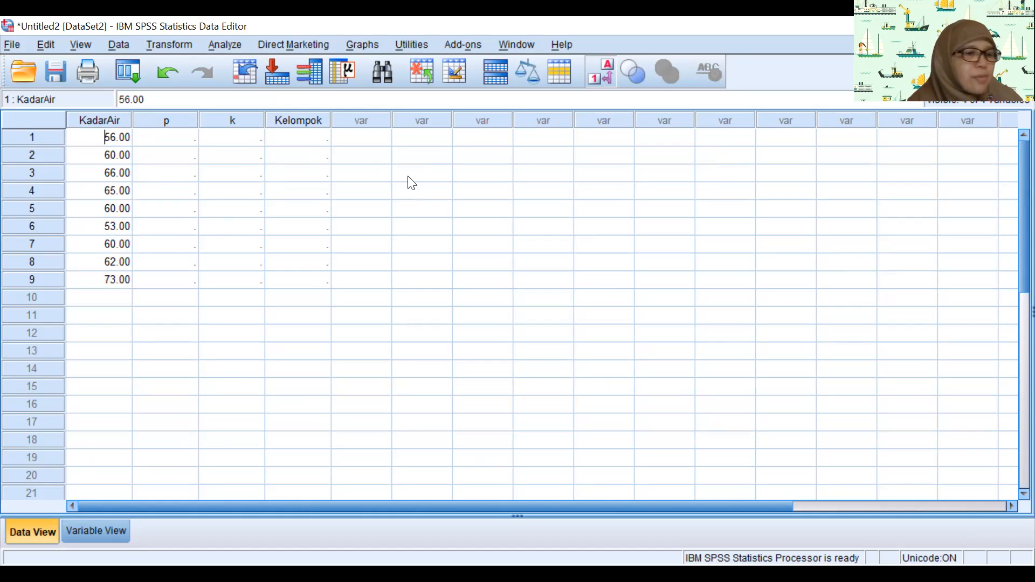
pyautogui.press('Return')
pyautogui.press('Down')
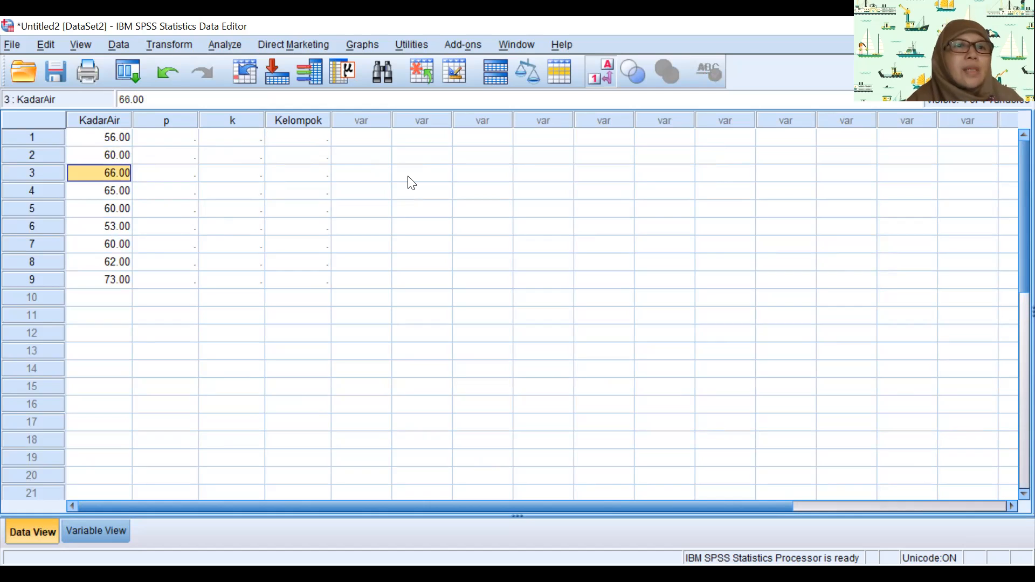
# Check the KadarAir entries of cases 4 to 9 one by one against the source data
pyautogui.press('Down')
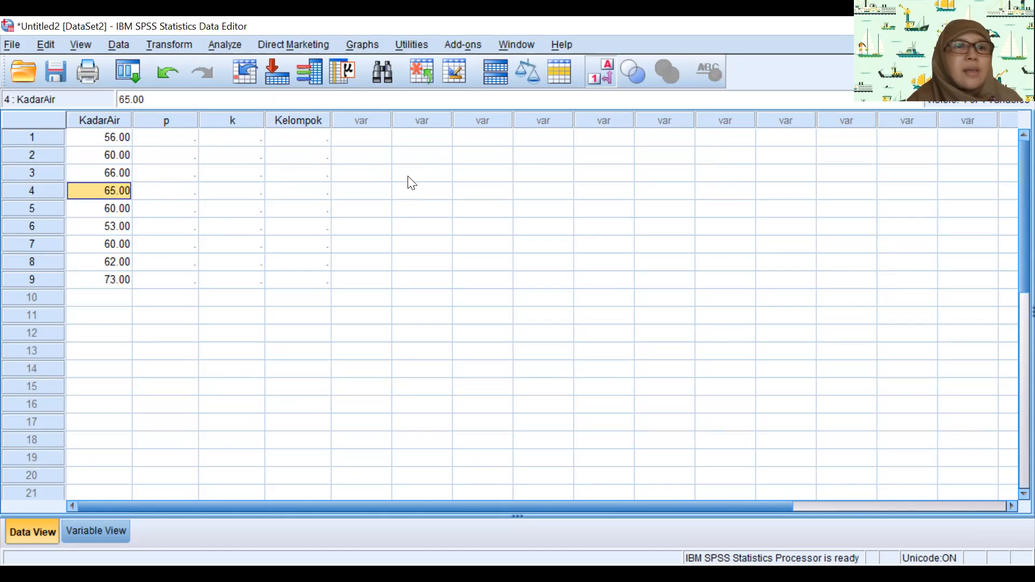
pyautogui.press('Down')
pyautogui.press('Down')
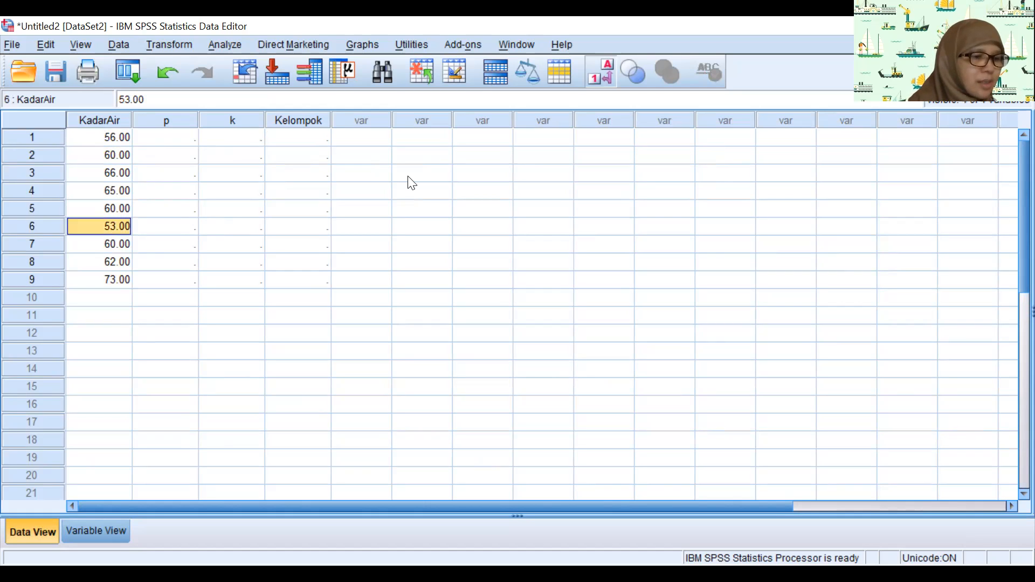
pyautogui.press('Down')
pyautogui.press('Down')
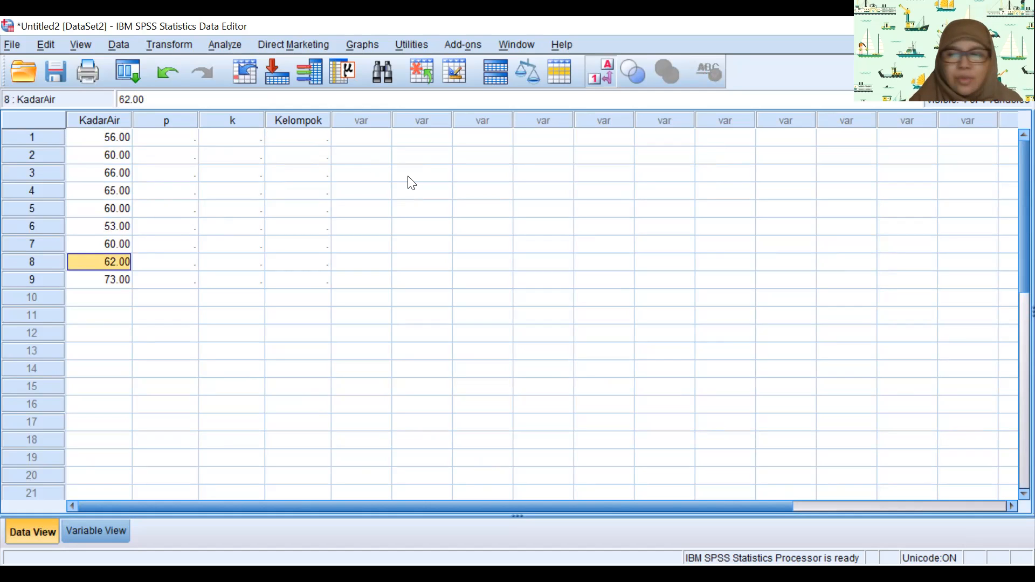
pyautogui.press('Down')
# Enter the KadarAir values 45, 50 and 57 for cases 10 to 12
pyautogui.press('Down')
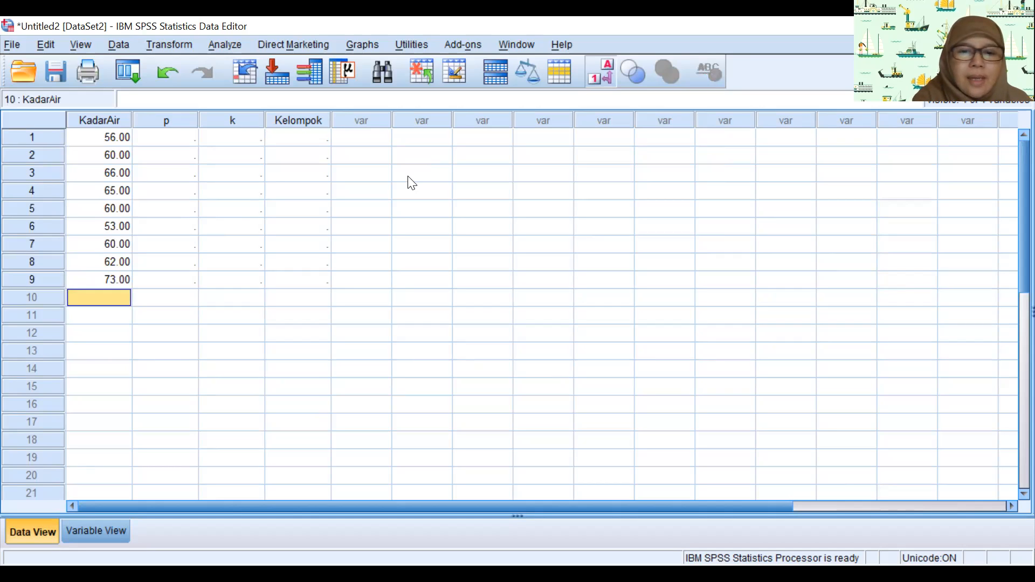
pyautogui.write('45')
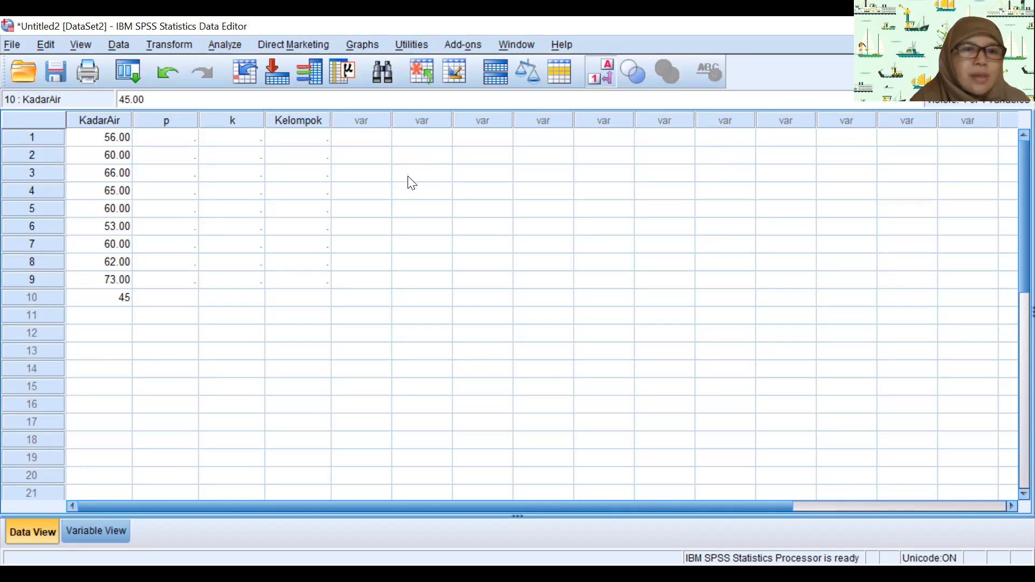
pyautogui.press('Down')
pyautogui.write('50')
pyautogui.press('Down')
pyautogui.write('57')
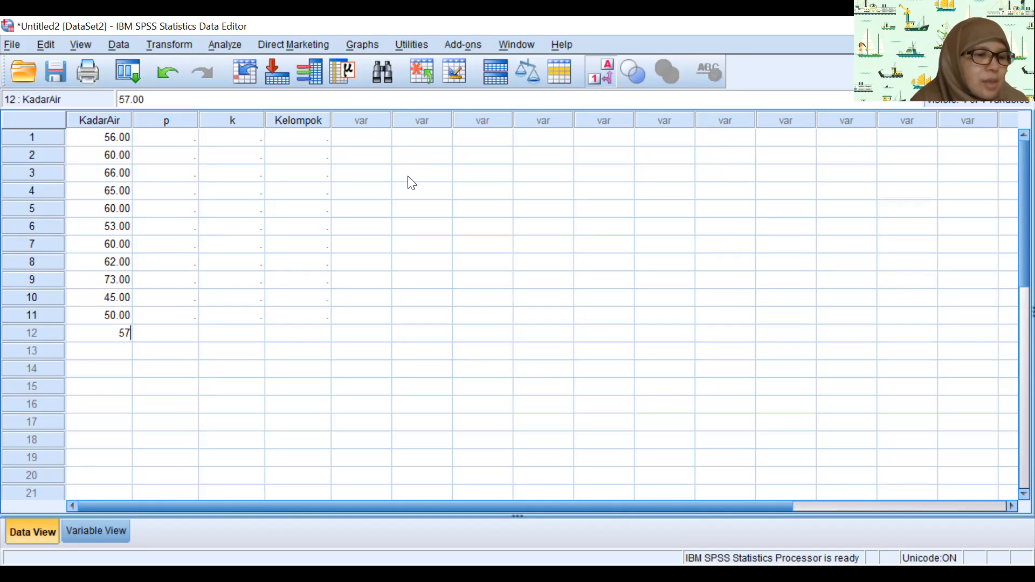
pyautogui.press('Down')
# Enter the KadarAir values 61, 58 and 53 for cases 13 to 15
pyautogui.write('61')
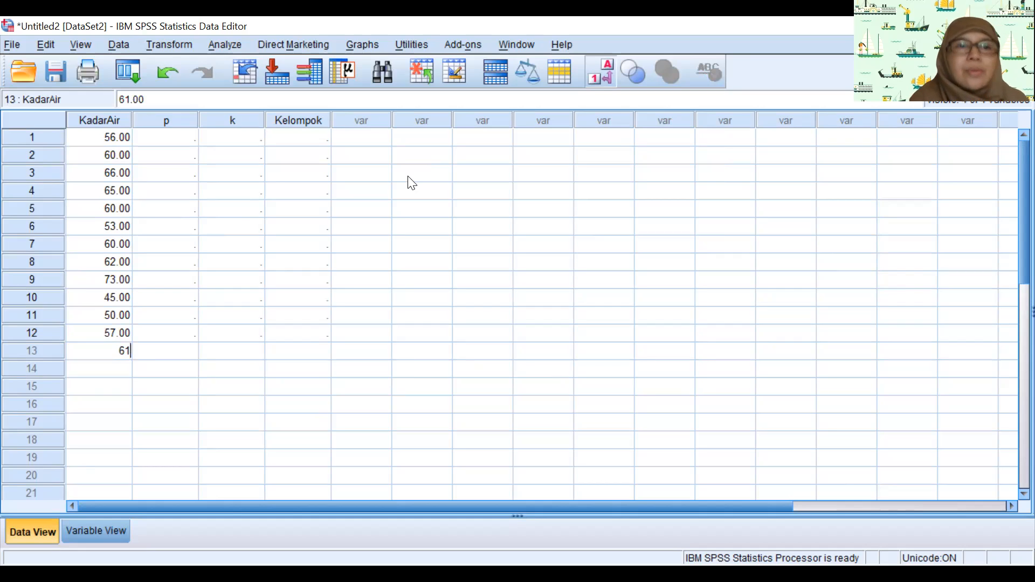
pyautogui.press('Down')
pyautogui.write('58')
pyautogui.press('Down')
pyautogui.write('53')
pyautogui.press('Down')
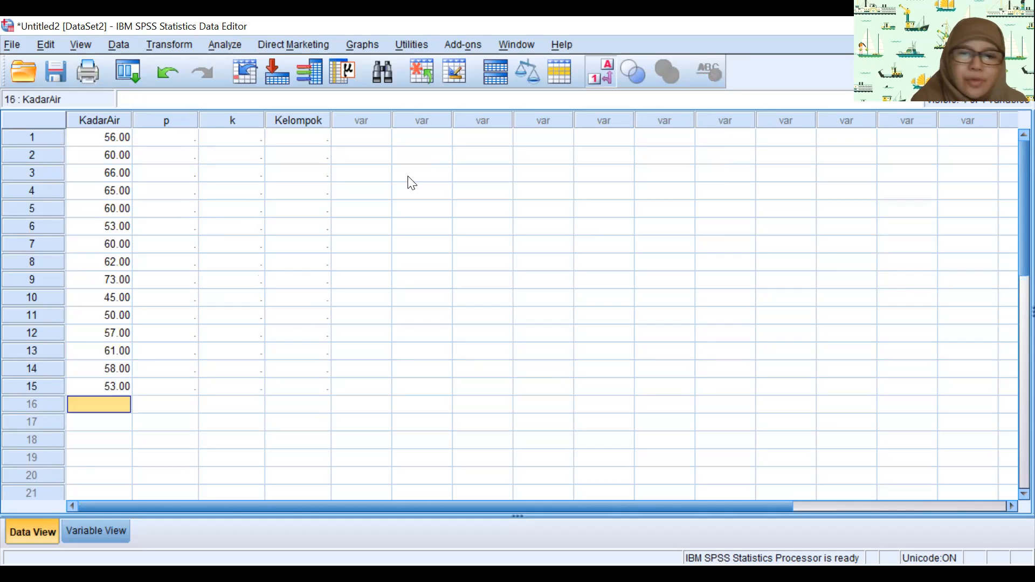
# Enter the KadarAir values 61, 68 and 77 for cases 16 to 18
pyautogui.write('61')
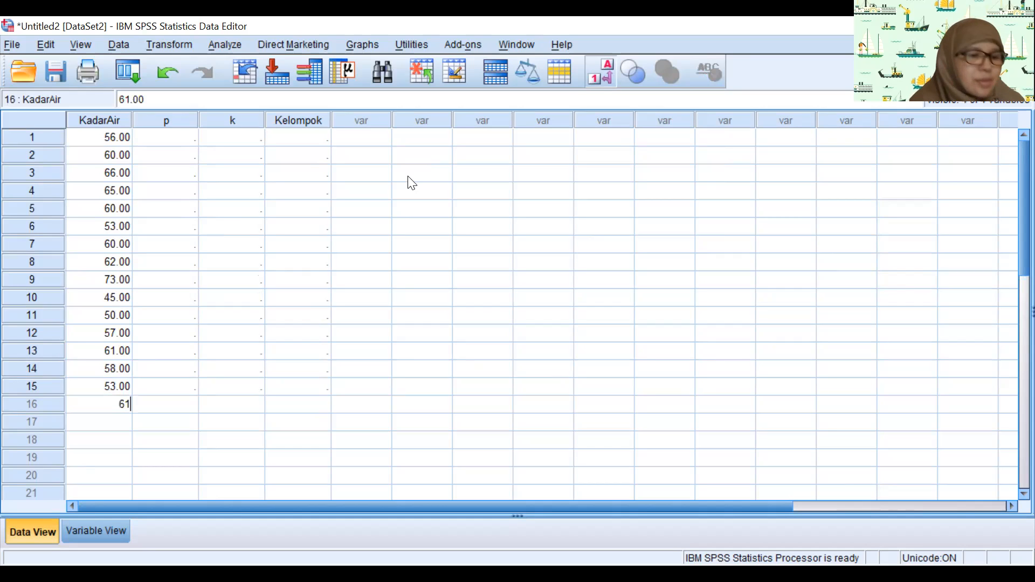
pyautogui.press('Down')
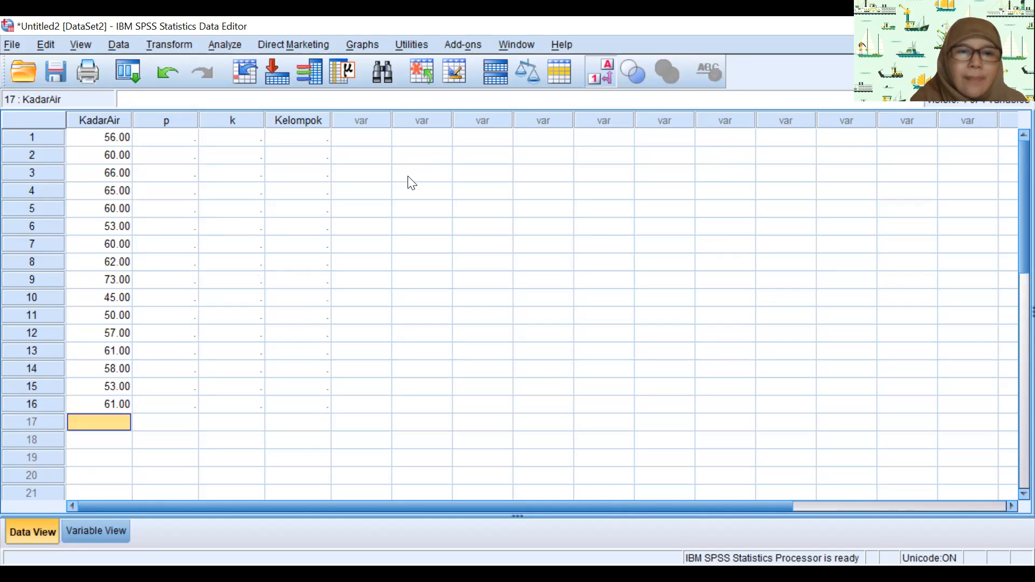
pyautogui.write('68')
pyautogui.press('Down')
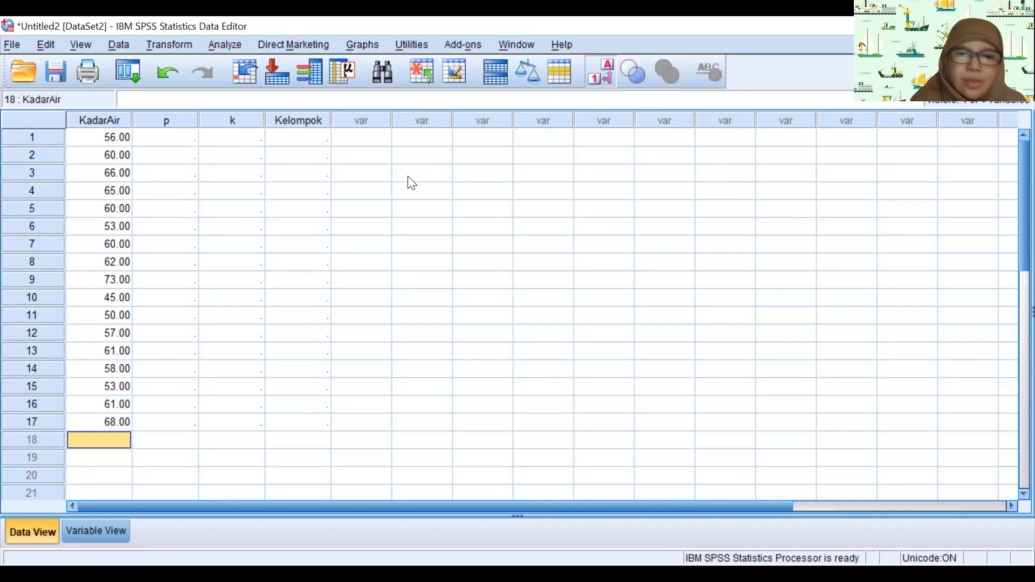
pyautogui.write('77')
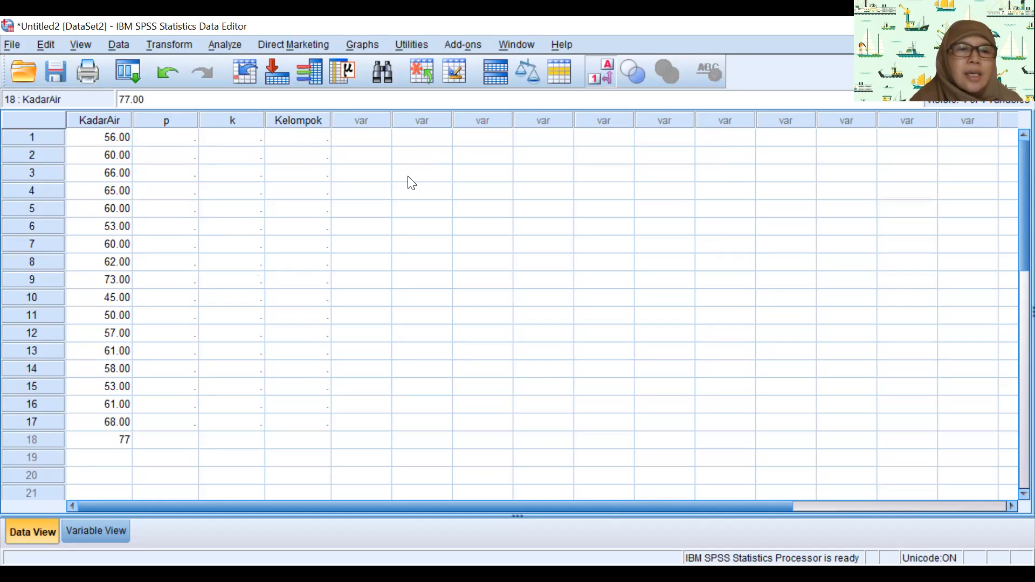
pyautogui.press('Down')
# Go back through the KadarAir column and check the entries between cases 6 and 18 against the source data
pyautogui.press('Up')
pyautogui.press('Up')
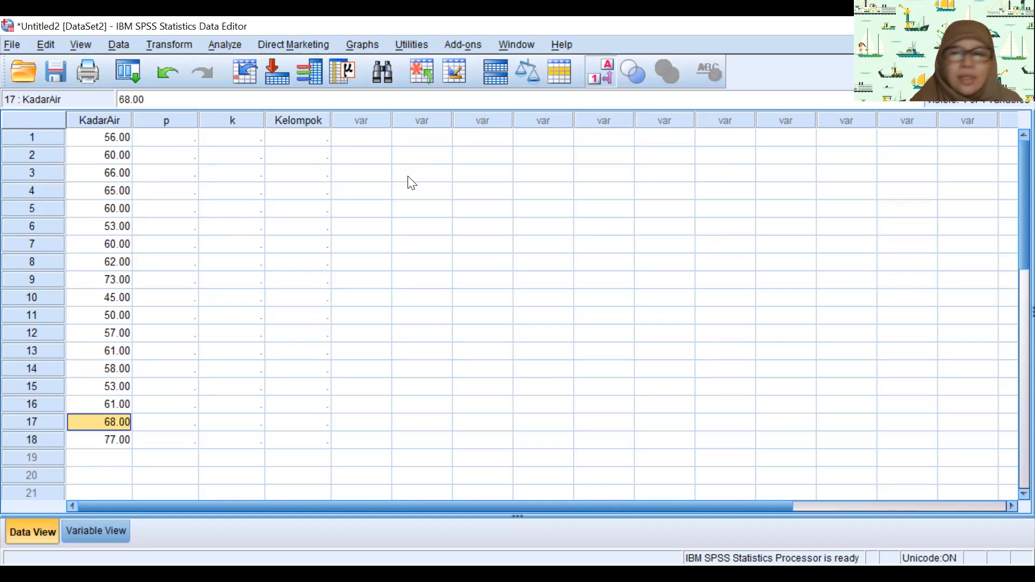
pyautogui.press('Up')
pyautogui.press('Up')
pyautogui.press('Up')
pyautogui.press('Up')
pyautogui.press('Up')
pyautogui.press('Up')
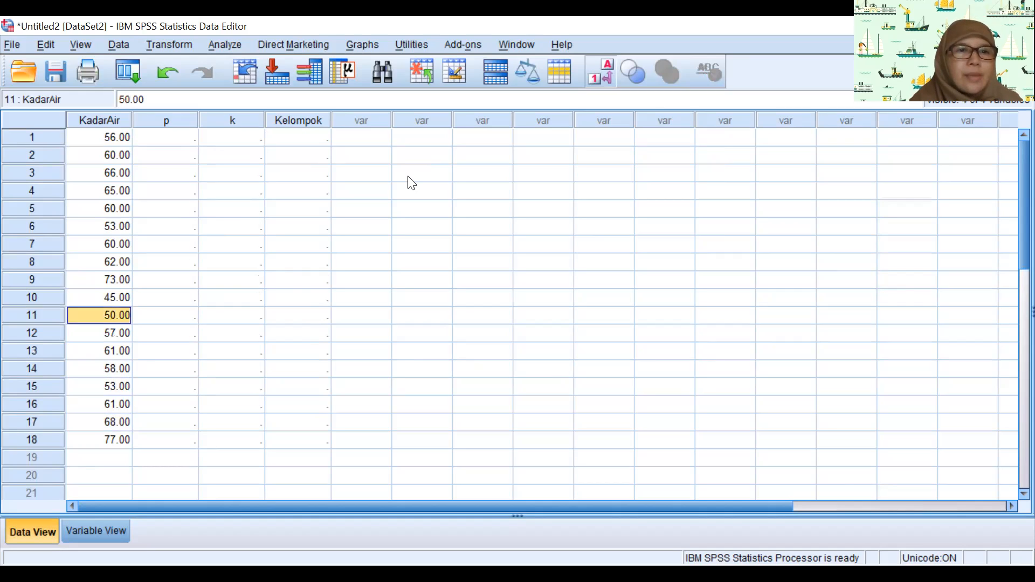
pyautogui.press('Up')
pyautogui.press('Up')
pyautogui.press('Up')
pyautogui.press('Up')
pyautogui.press('Up')
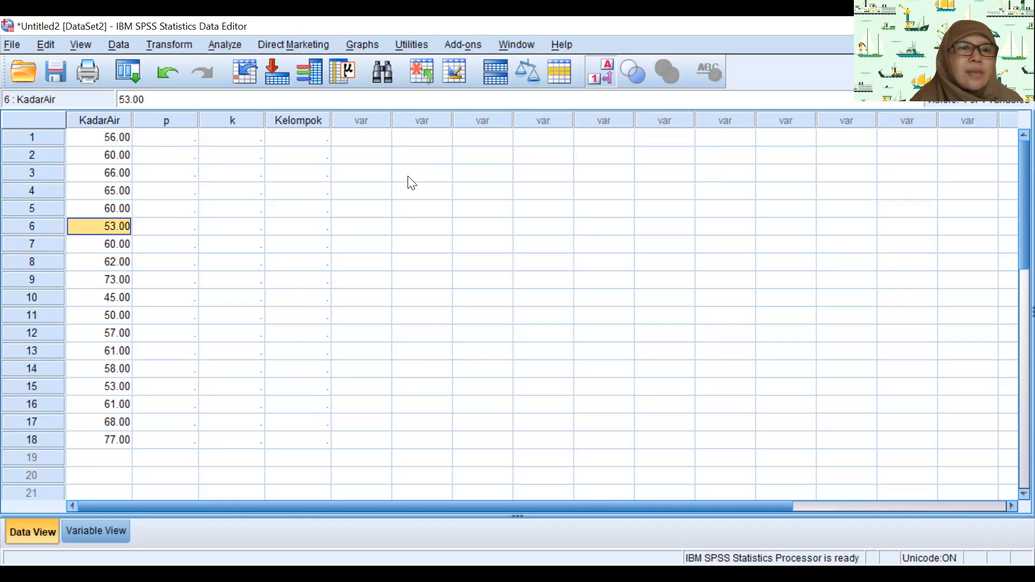
pyautogui.press('Down')
pyautogui.press('Down')
pyautogui.press('Down')
pyautogui.press('Down')
pyautogui.press('Down')
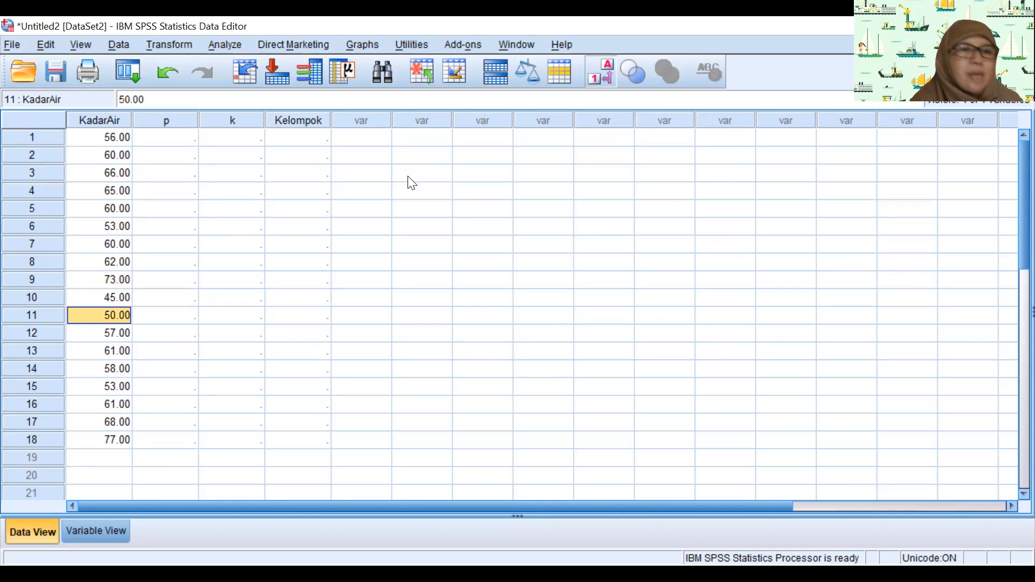
pyautogui.press('Down')
pyautogui.press('Down')
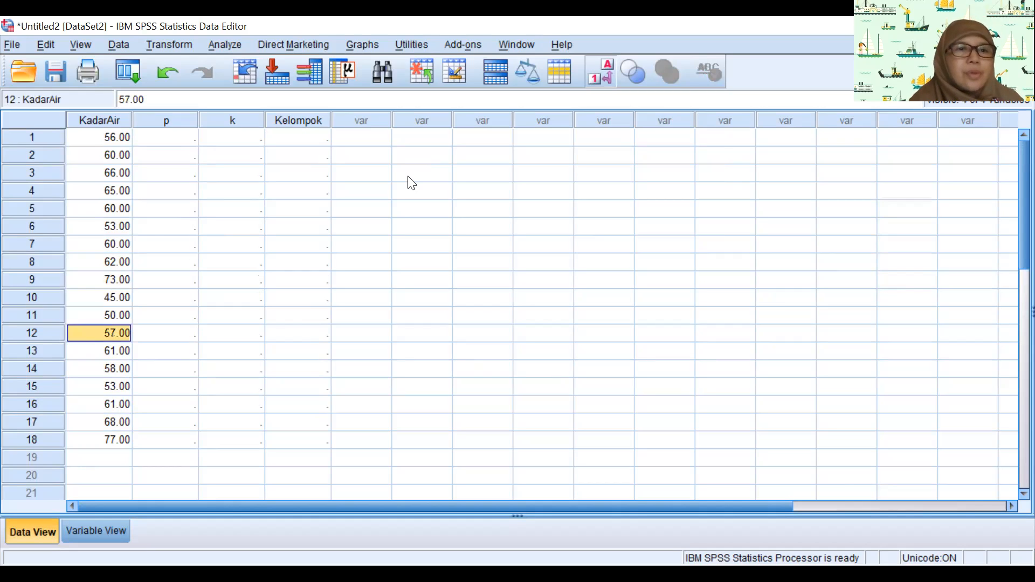
pyautogui.press('Down')
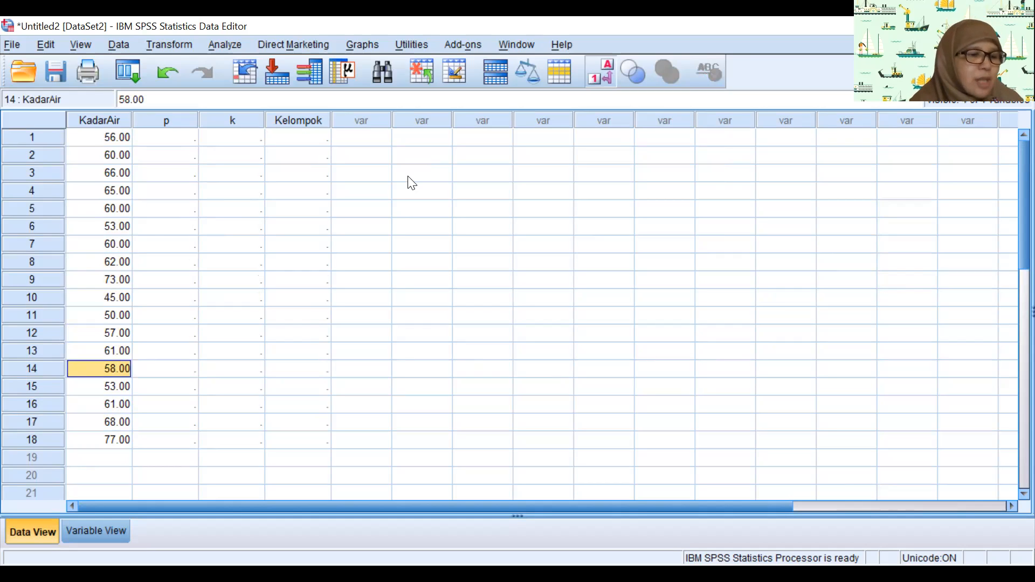
pyautogui.press('Down')
pyautogui.press('Down')
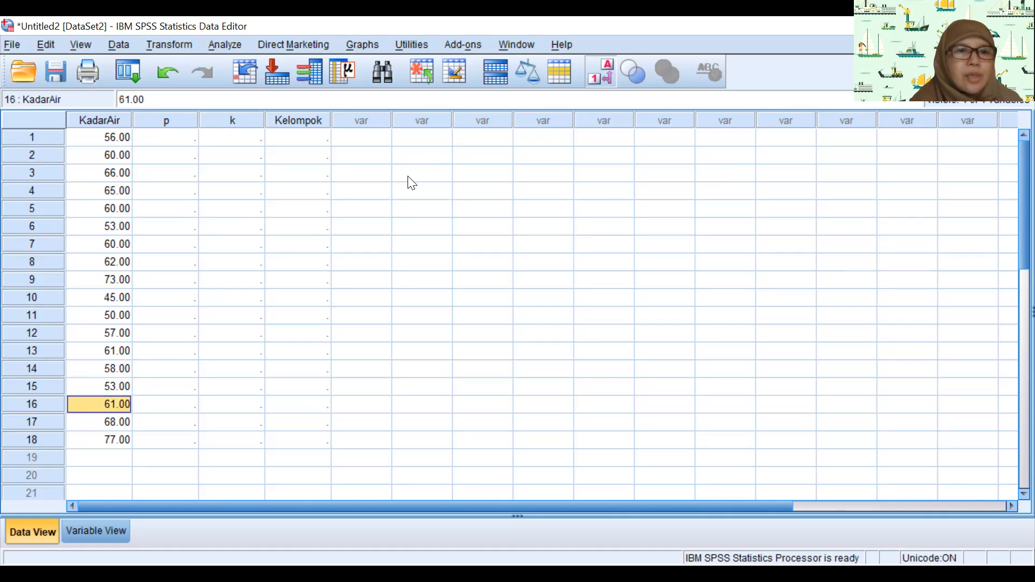
pyautogui.press('Down')
pyautogui.press('Down')
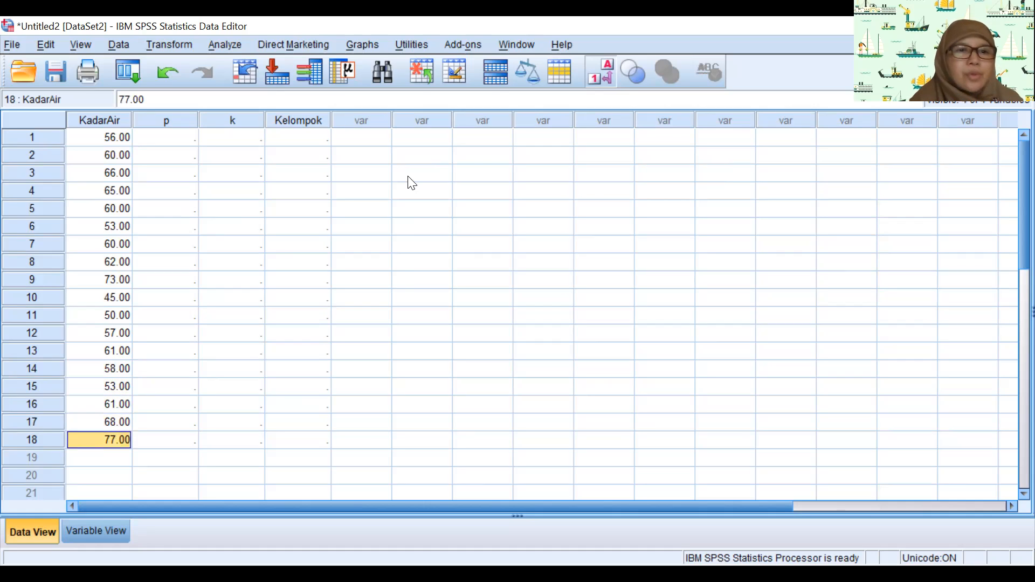
# Enter the KadarAir values 43, 45 and 50 for cases 19 to 21
pyautogui.press('Down')
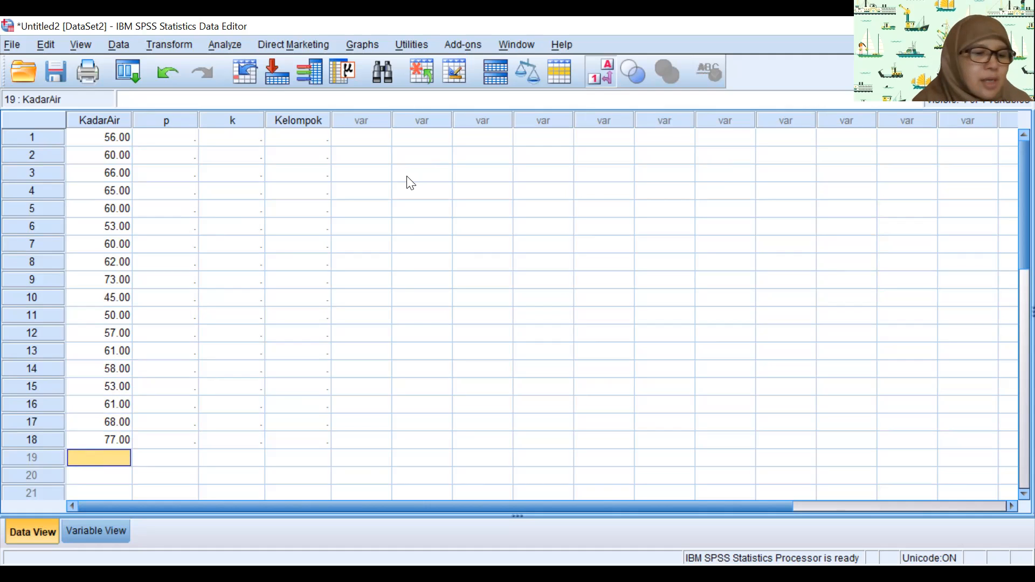
pyautogui.write('3')
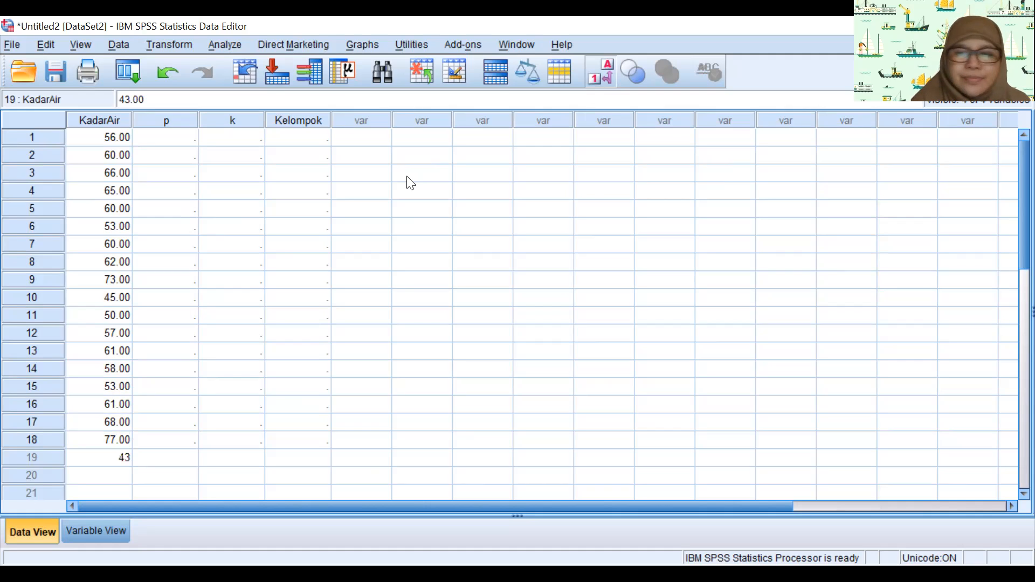
pyautogui.press('Return')
pyautogui.write('45')
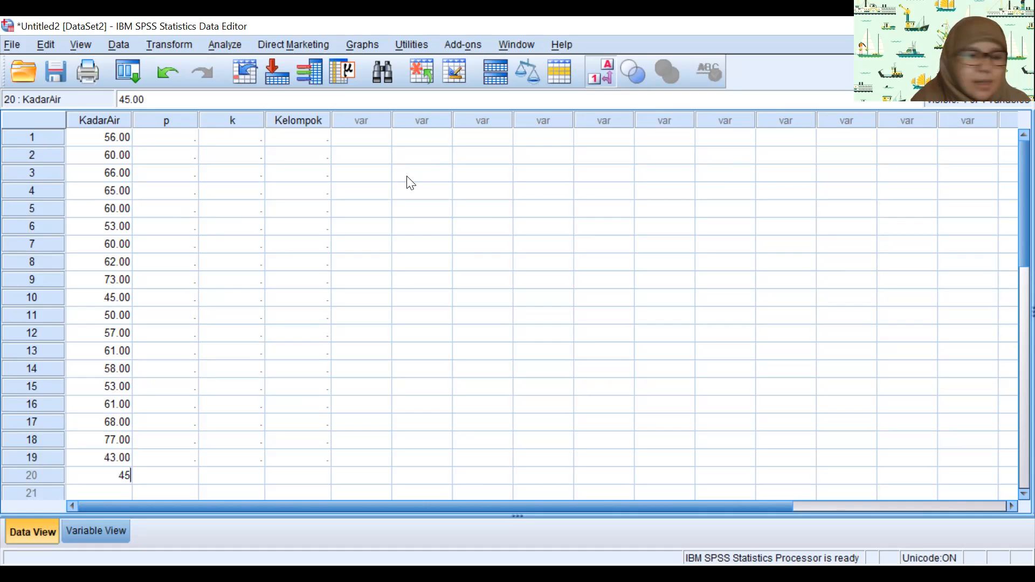
pyautogui.press('Return')
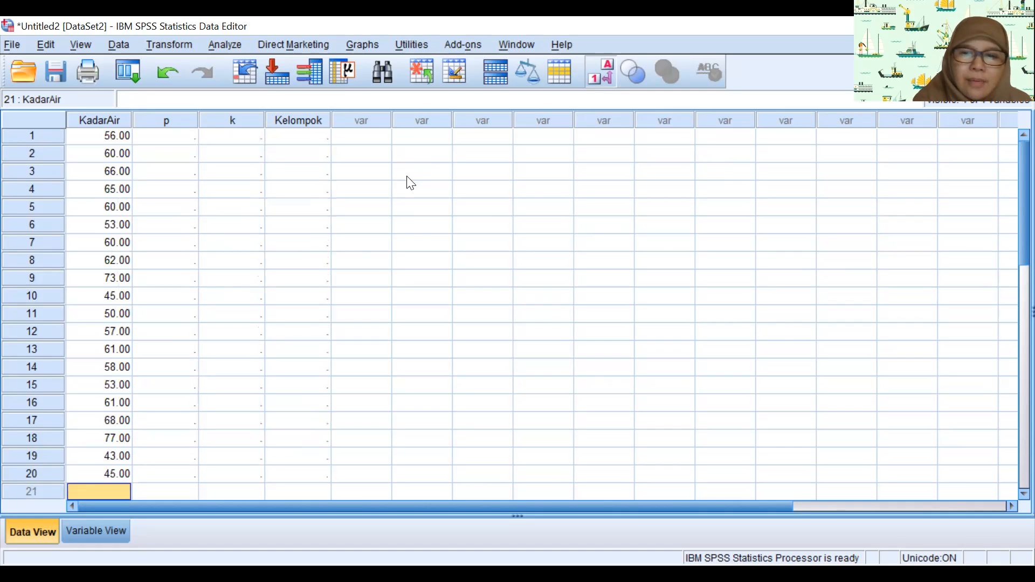
pyautogui.write('50')
pyautogui.press('Return')
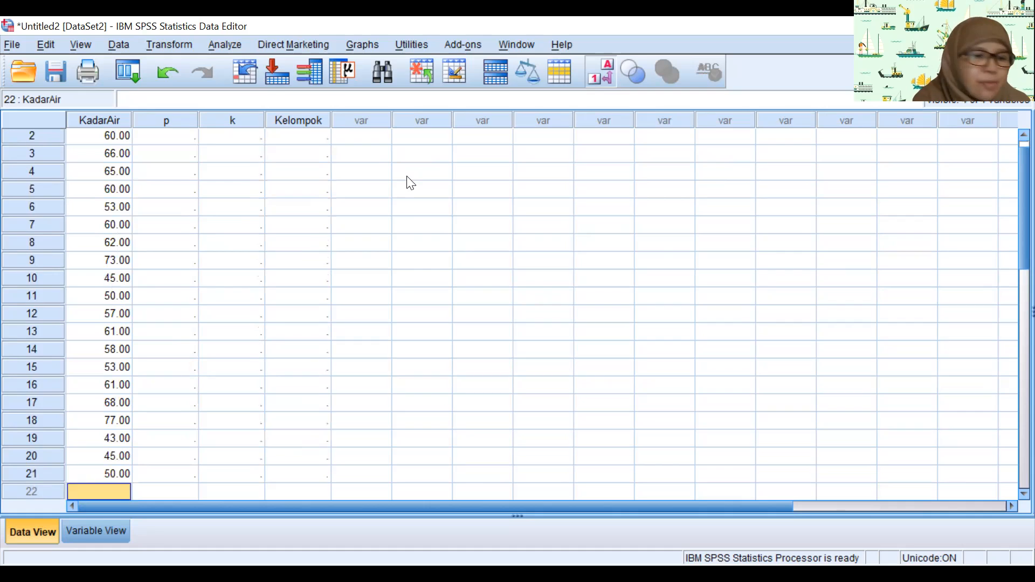
# Enter the KadarAir values 56, 48 and 50 for cases 22 to 24
pyautogui.write('56')
pyautogui.press('Return')
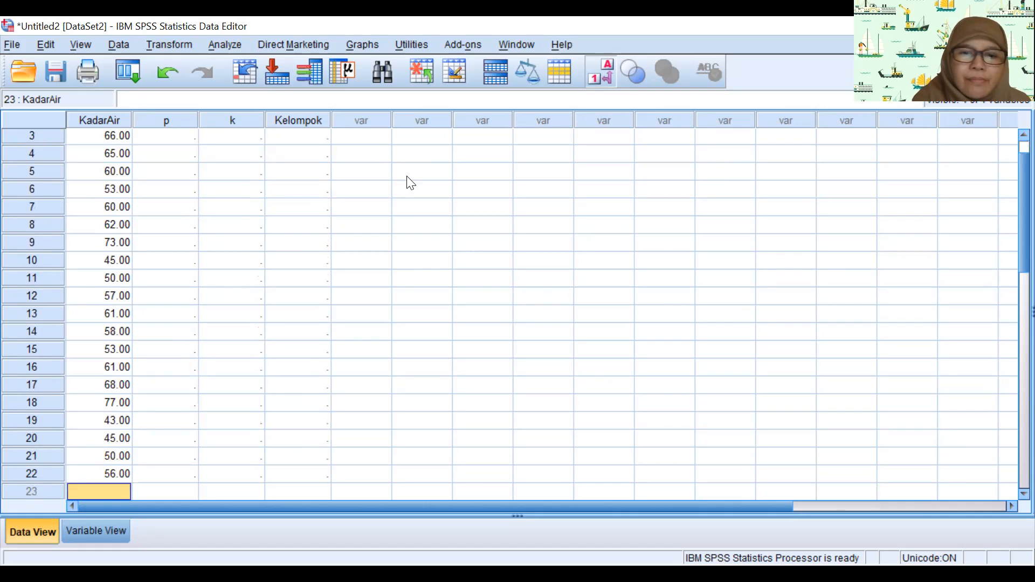
pyautogui.write('48')
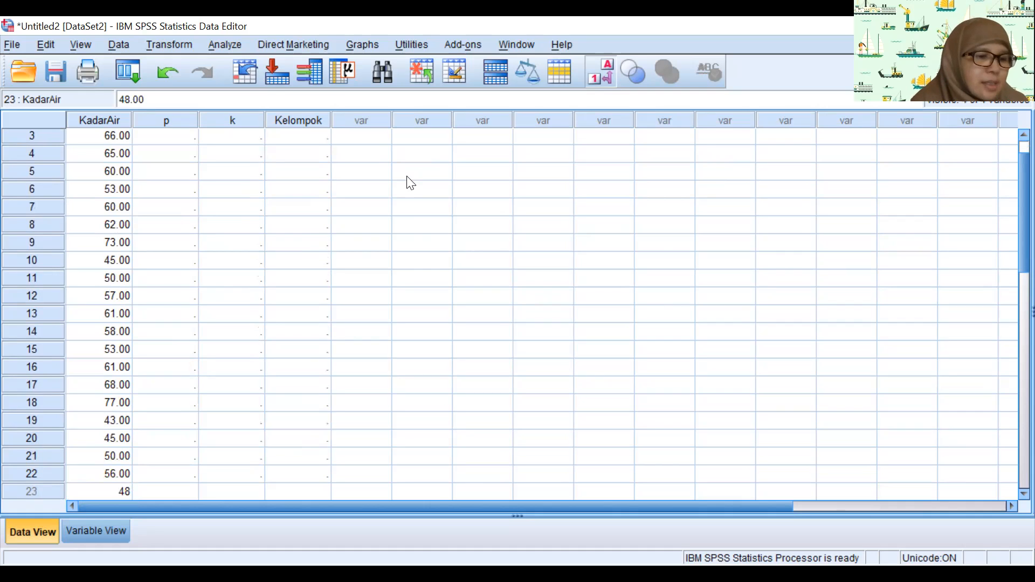
pyautogui.press('Return')
pyautogui.write('50')
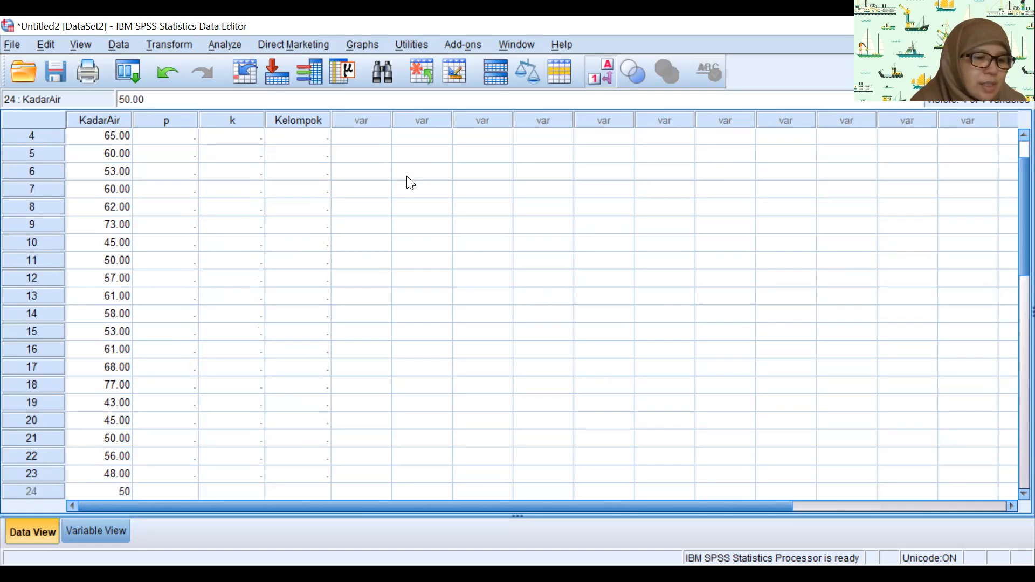
pyautogui.press('Return')
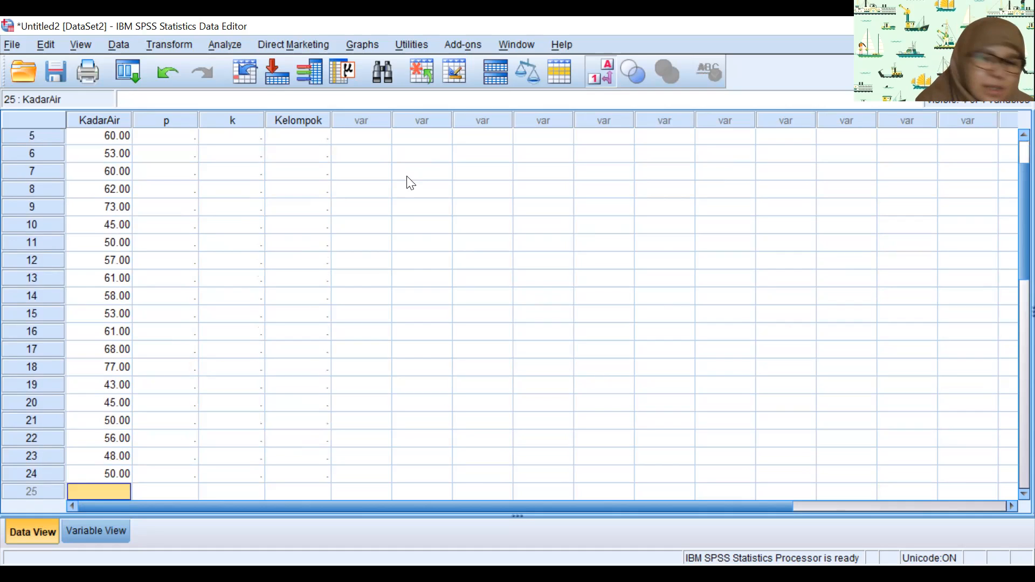
# Enter the KadarAir values 67 and 77 for cases 25 and 26
pyautogui.write('67')
pyautogui.press('Return')
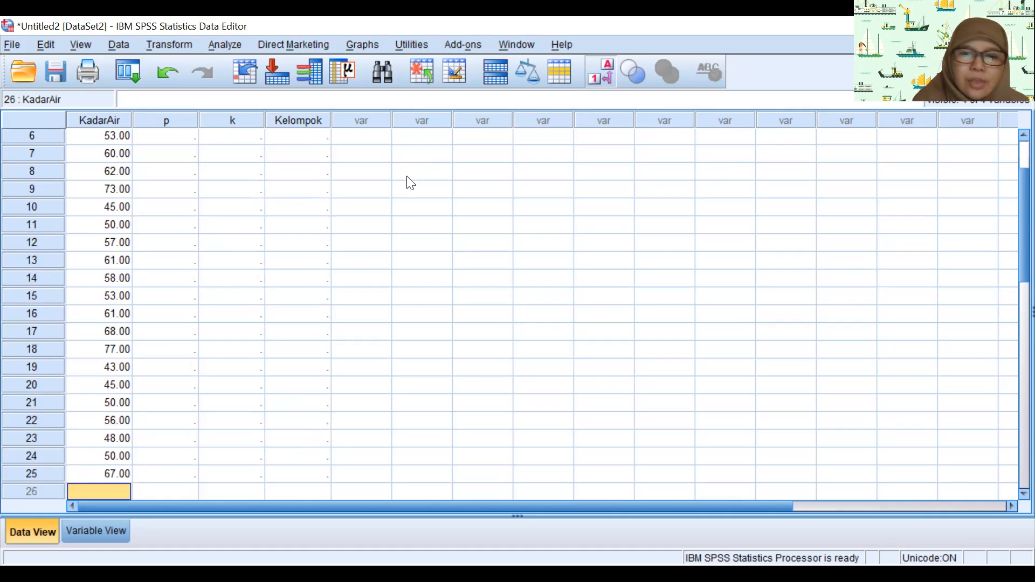
pyautogui.write('77')
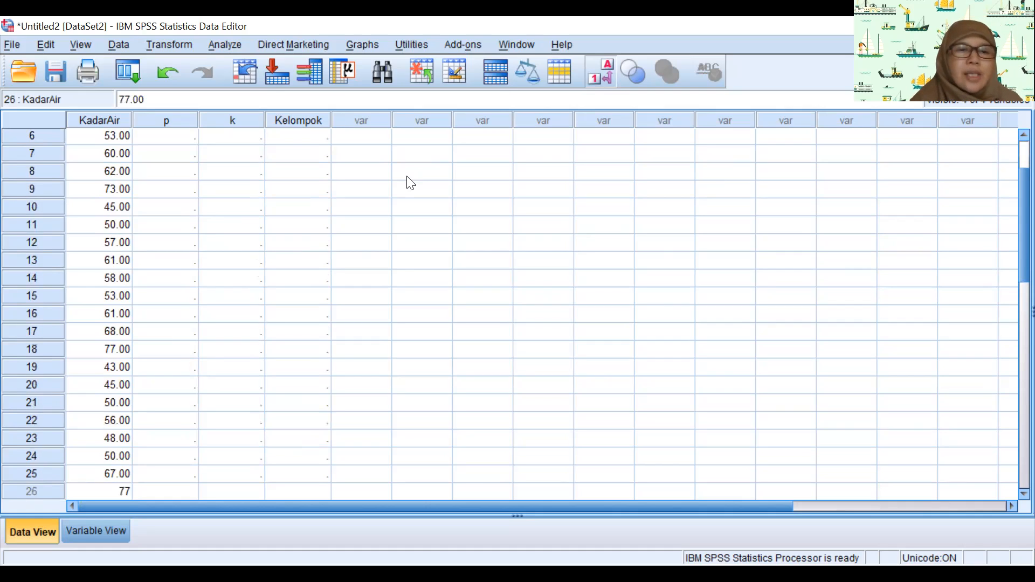
pyautogui.press('Return')
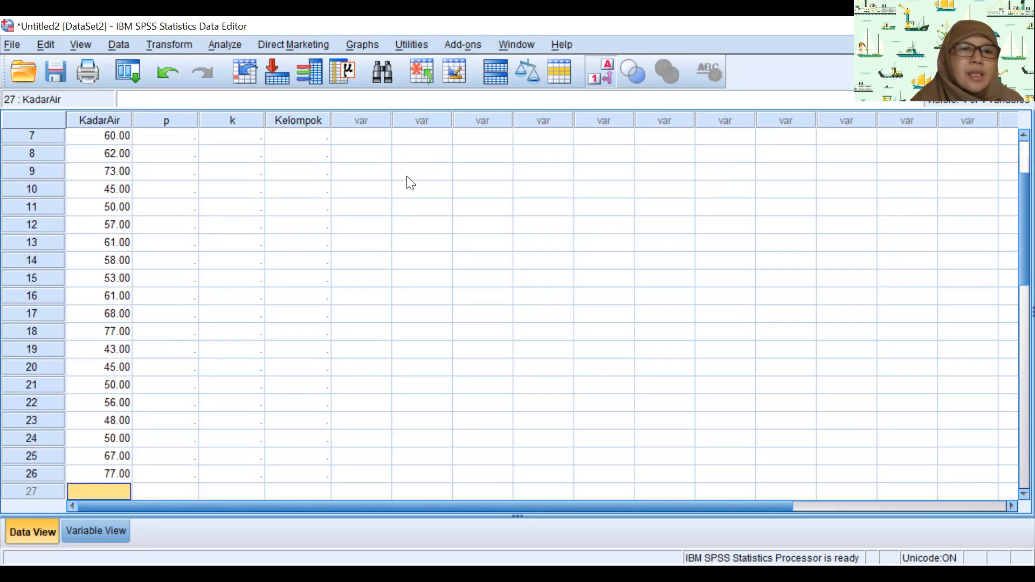
# Move the KadarAir values of cases 22 to 26 down one row to cases 23 to 27, leaving case 22 empty
pyautogui.click(126, 348)
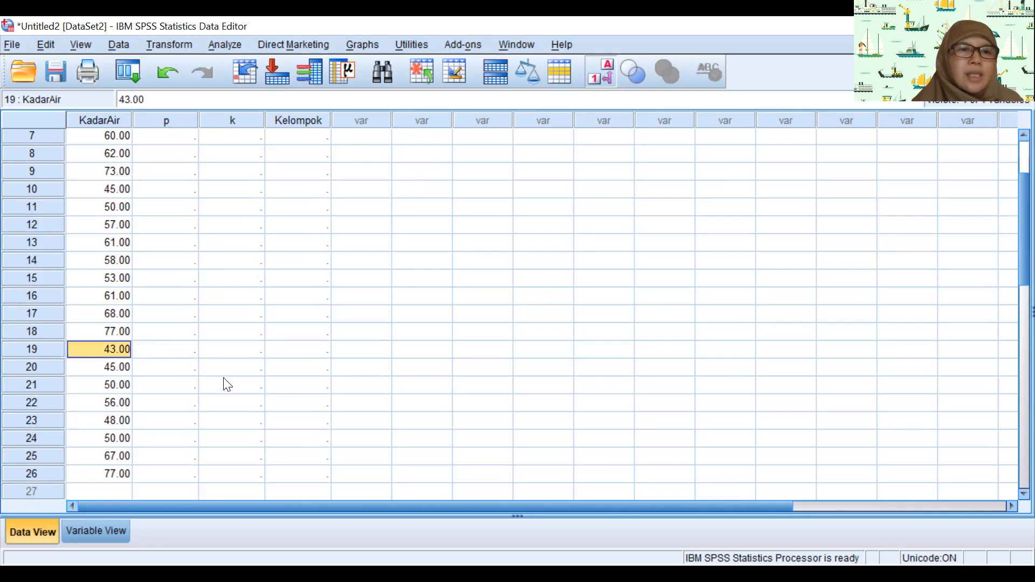
pyautogui.press('Down')
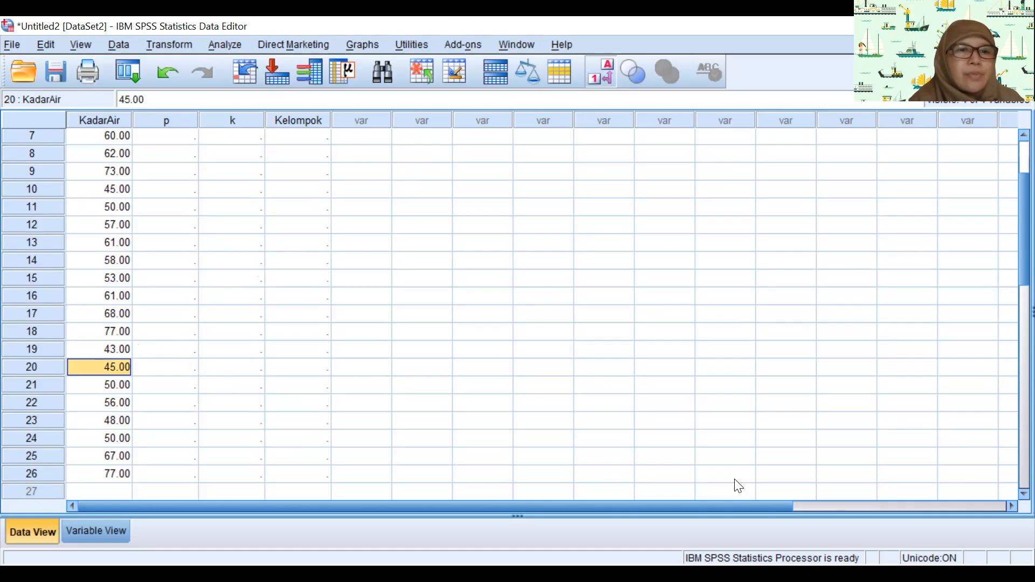
pyautogui.press('Down')
pyautogui.press('Down')
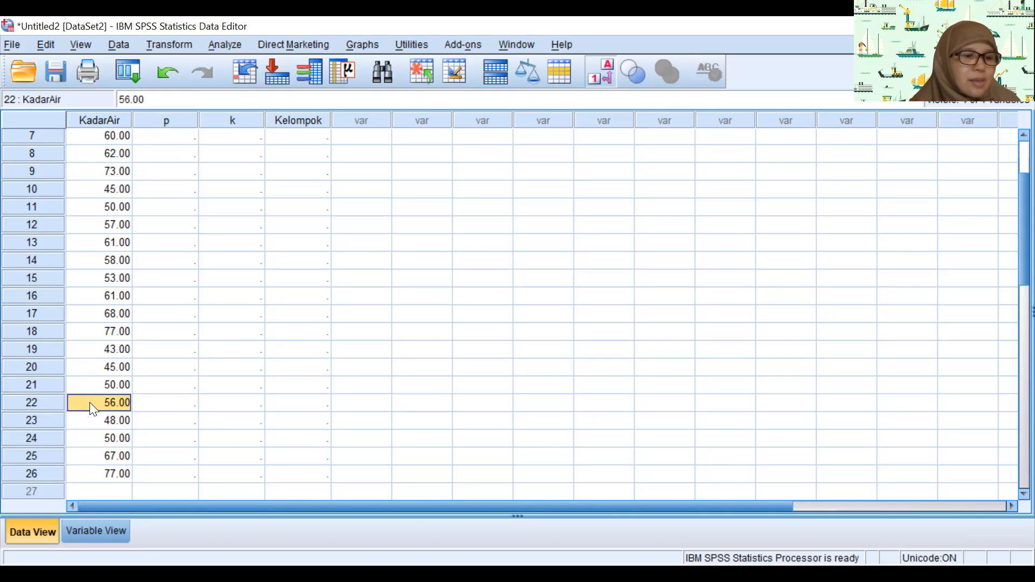
pyautogui.moveTo(87, 404); pyautogui.dragTo(83, 473)
pyautogui.hotkey('ctrl', 'c')
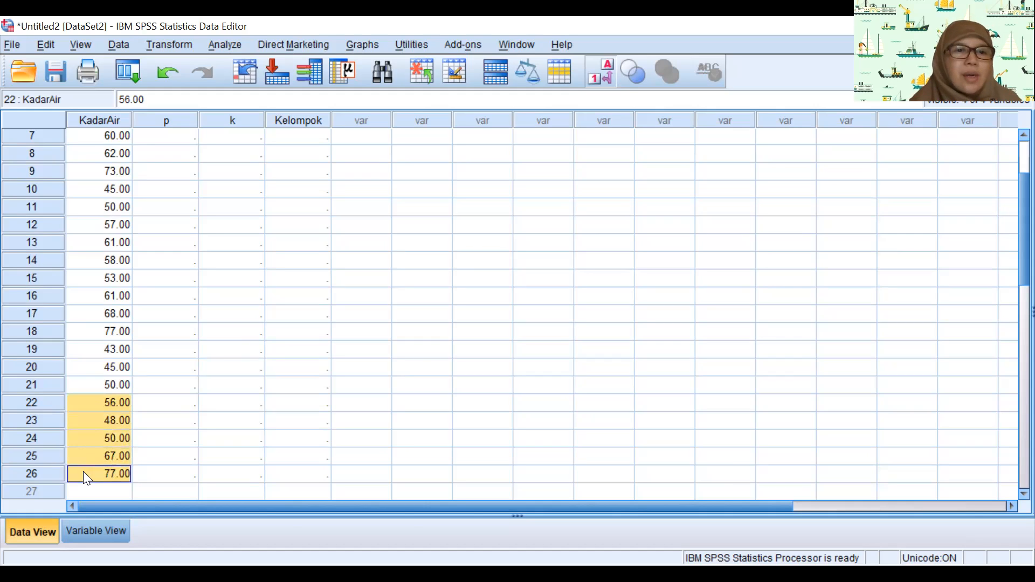
pyautogui.press('Delete')
pyautogui.click(103, 420)
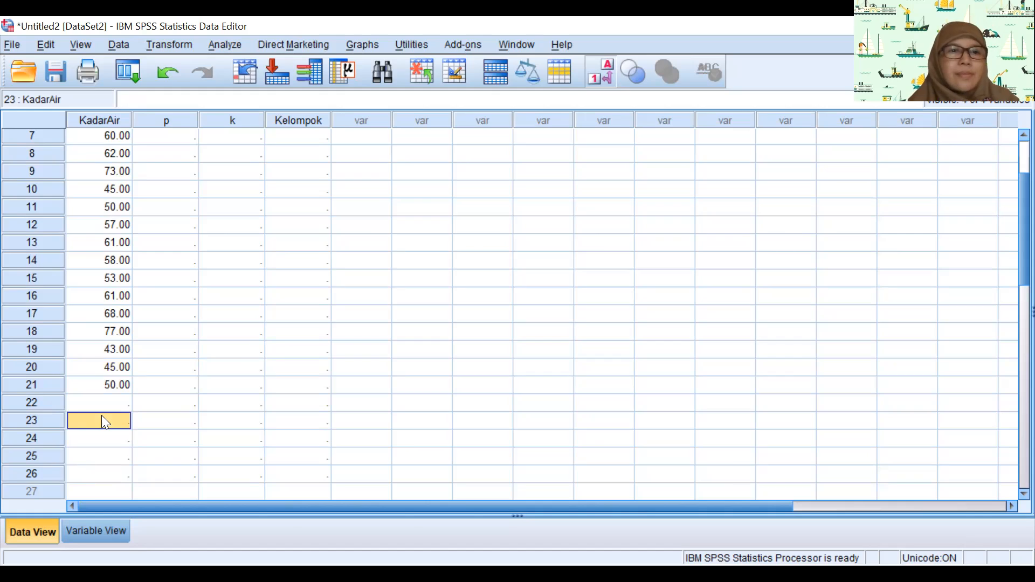
pyautogui.hotkey('ctrl', 'v')
# Enter the missing KadarAir value 60 for case 22
pyautogui.click(114, 402)
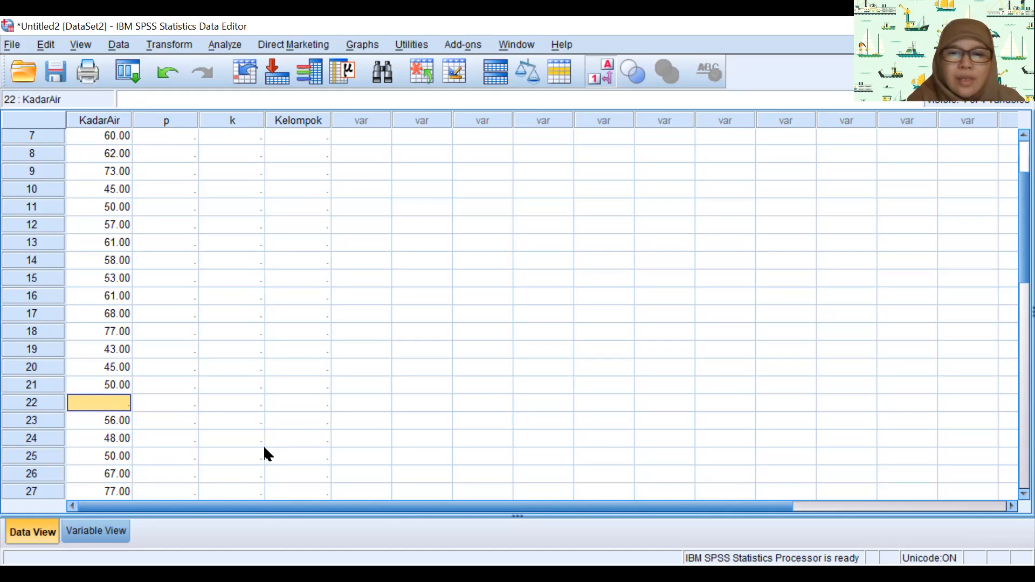
pyautogui.write('60')
pyautogui.press('Return')
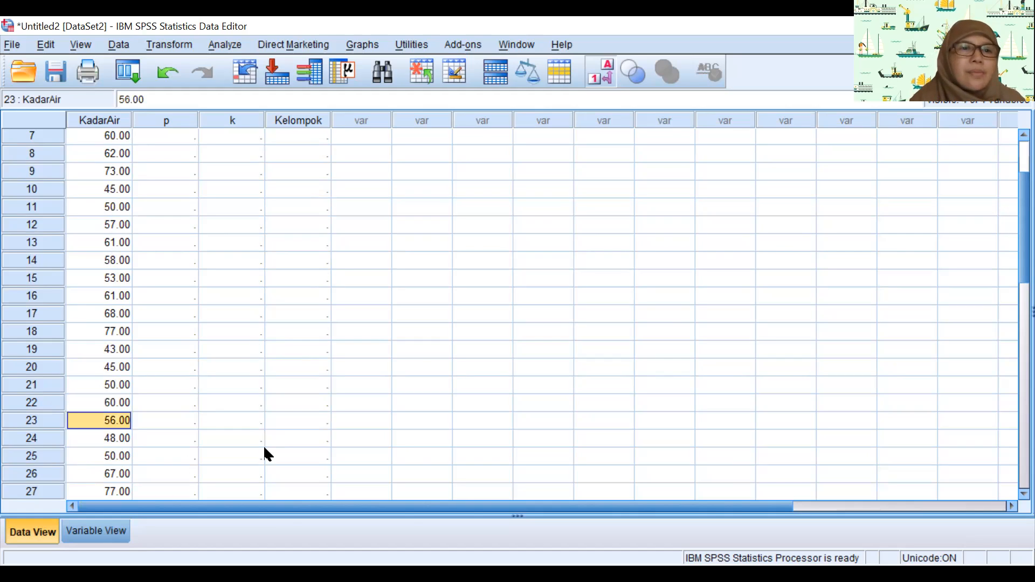
# Enter the KadarAir values 46, 48 and 50 for cases 28 to 30
pyautogui.press('Down')
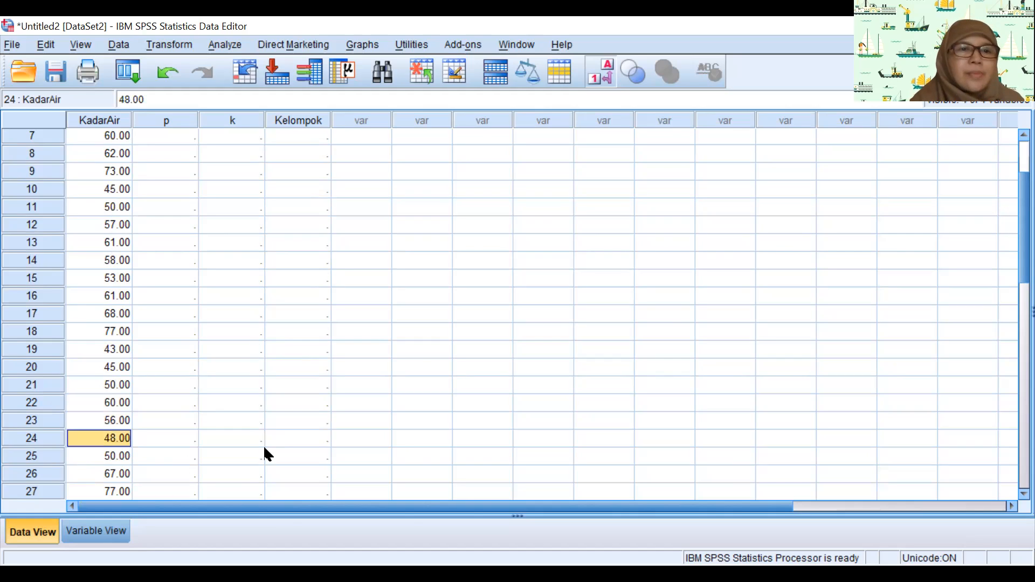
pyautogui.press('Down')
pyautogui.press('Down')
pyautogui.press('Down')
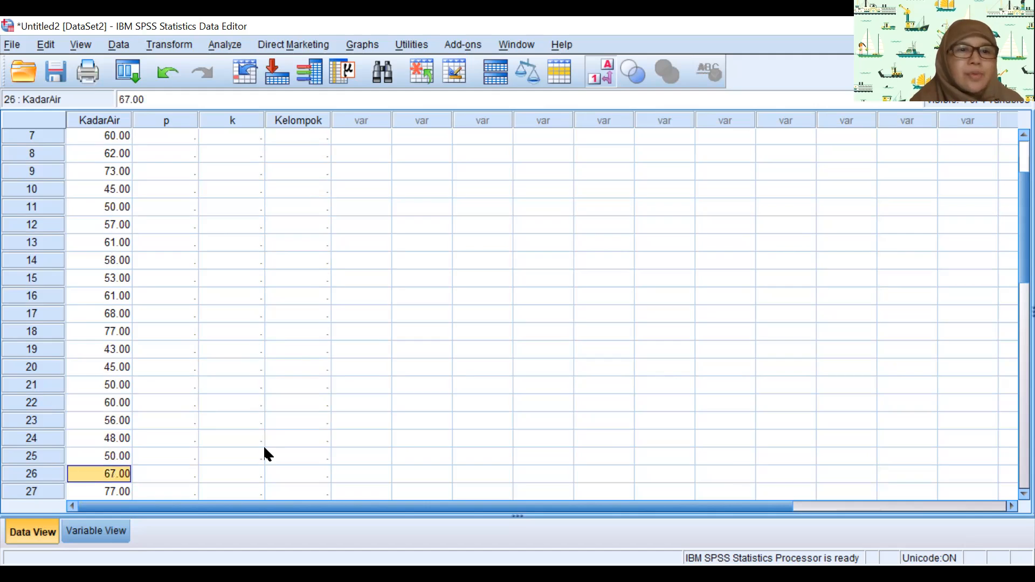
pyautogui.press('Down')
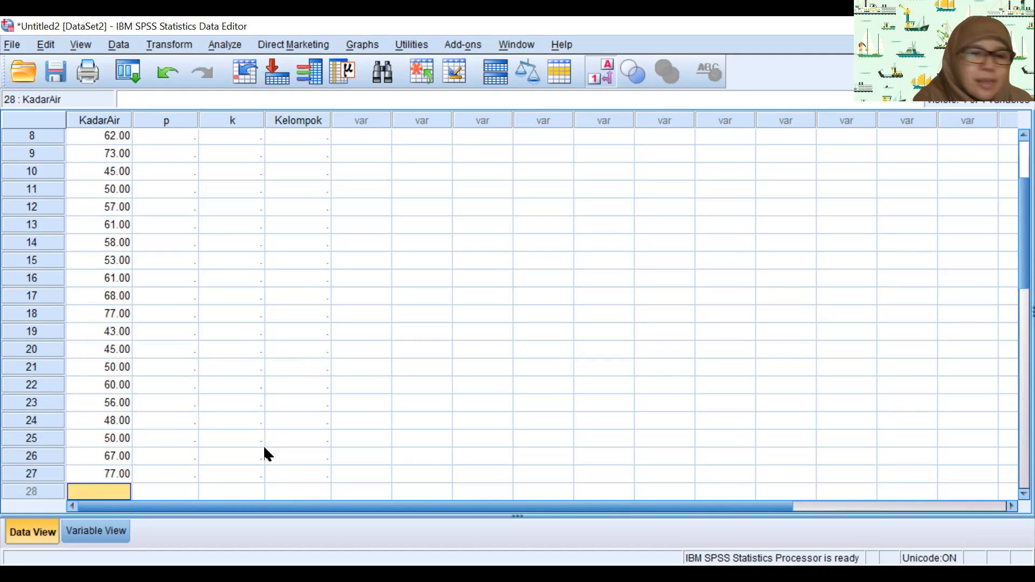
pyautogui.write('46')
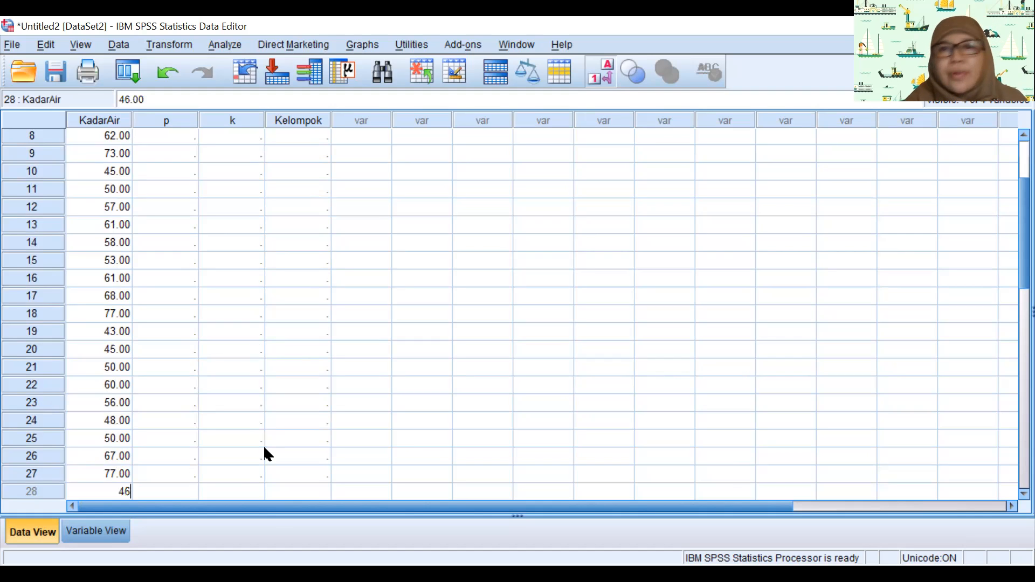
pyautogui.press('Return')
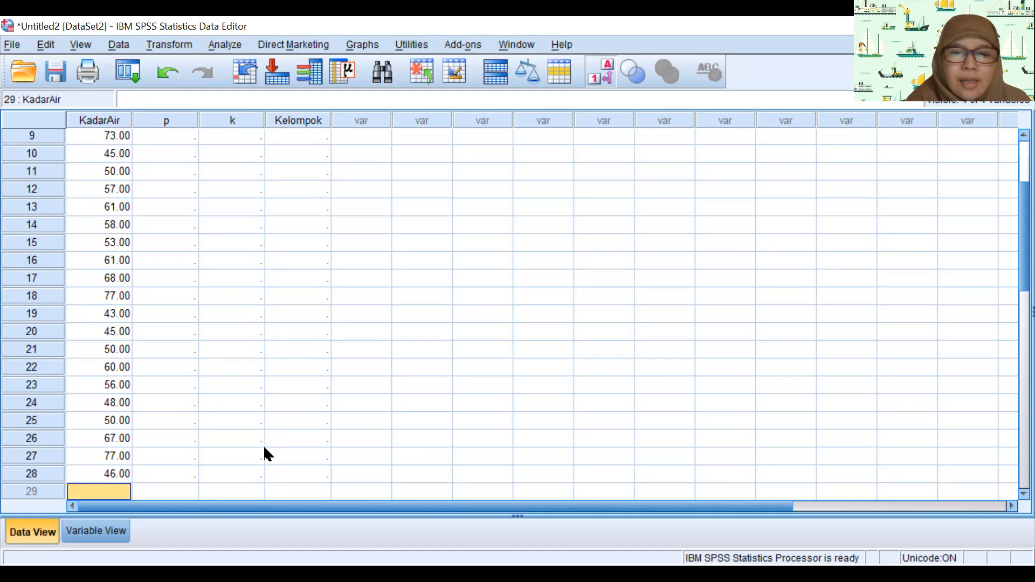
pyautogui.write('48')
pyautogui.press('Return')
pyautogui.write('50')
pyautogui.press('Return')
# Enter the KadarAir values 63, 60 and 55 for cases 31 to 33
pyautogui.write('63')
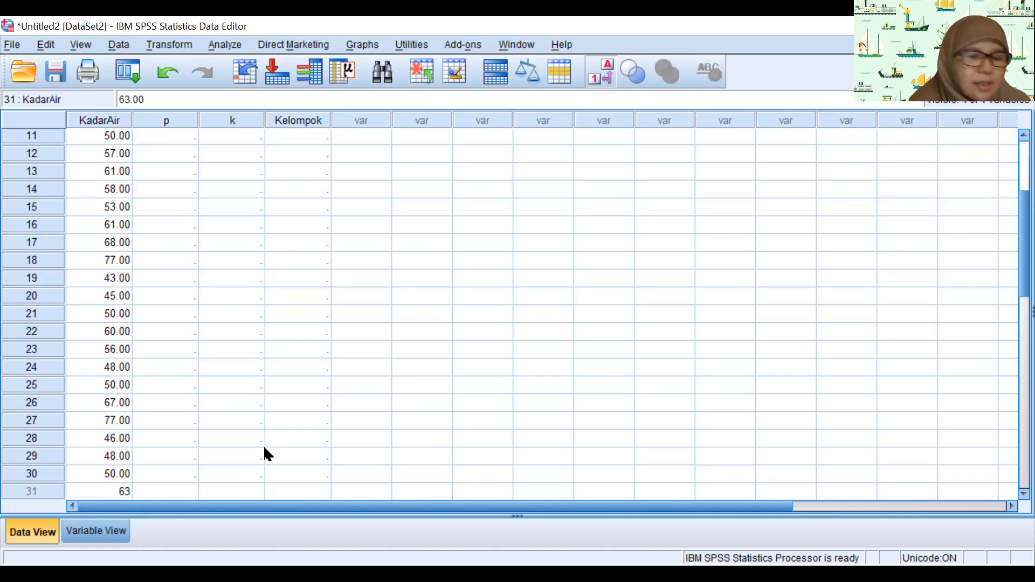
pyautogui.press('Return')
pyautogui.write('60')
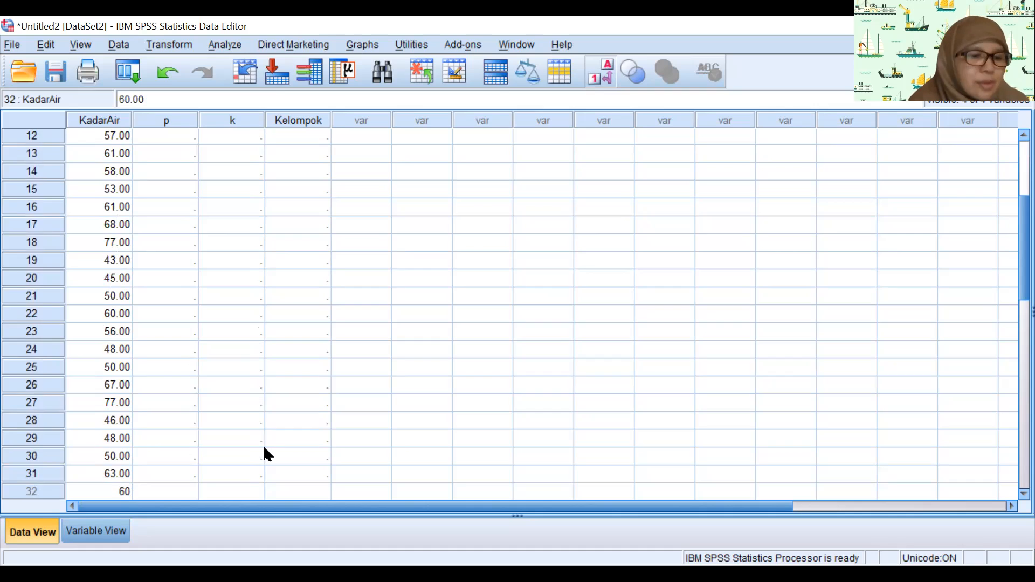
pyautogui.press('Return')
pyautogui.write('55')
pyautogui.press('Return')
# Enter the KadarAir values 53, 60 and 65 for cases 34 to 36
pyautogui.write('53')
pyautogui.press('Return')
pyautogui.write('60')
pyautogui.press('Return')
pyautogui.write('65')
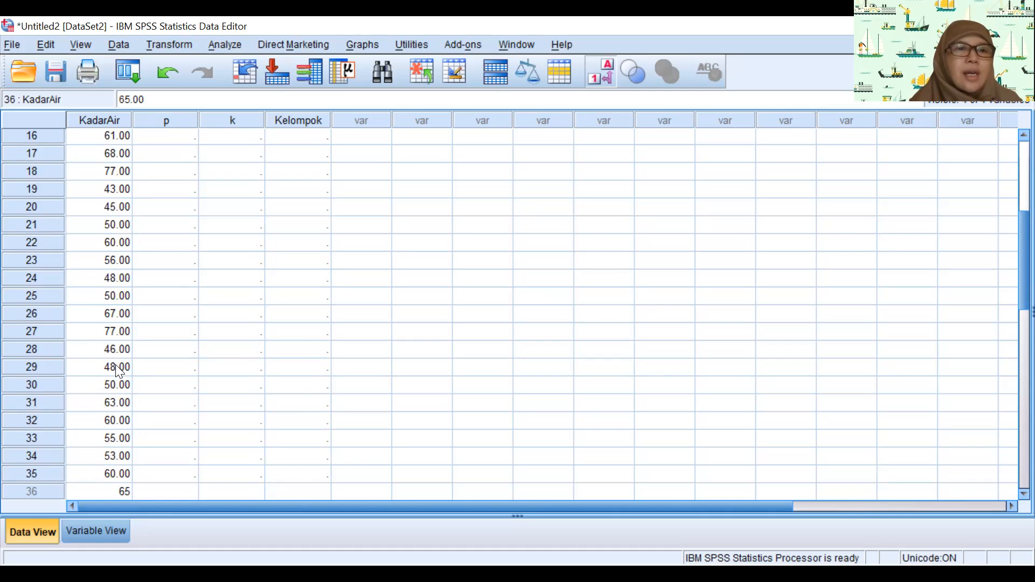
# Go through the KadarAir entries of cases 28 to 36 and check them against the source data
pyautogui.click(112, 350)
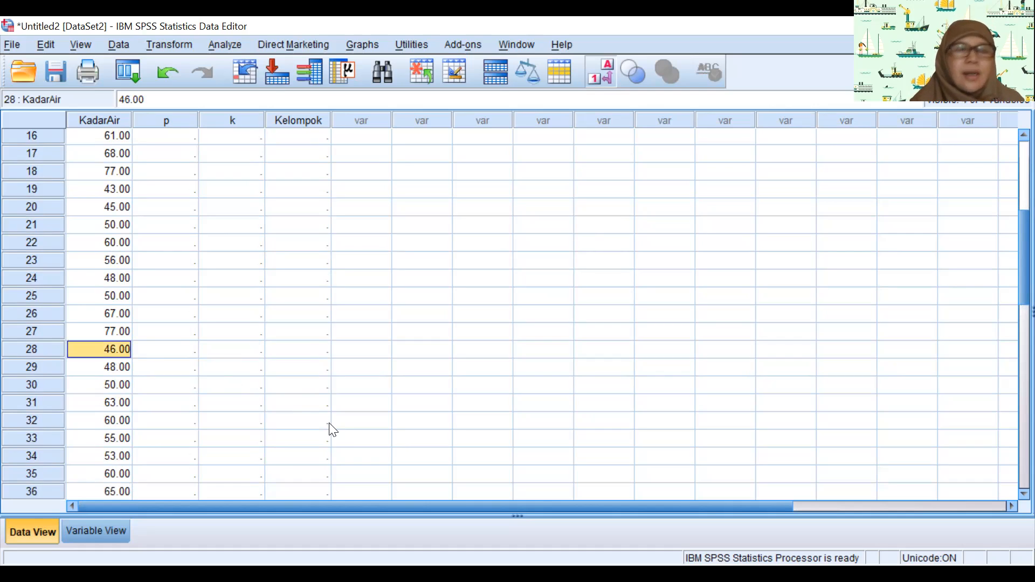
pyautogui.press('Down')
pyautogui.press('Down')
pyautogui.press('Down')
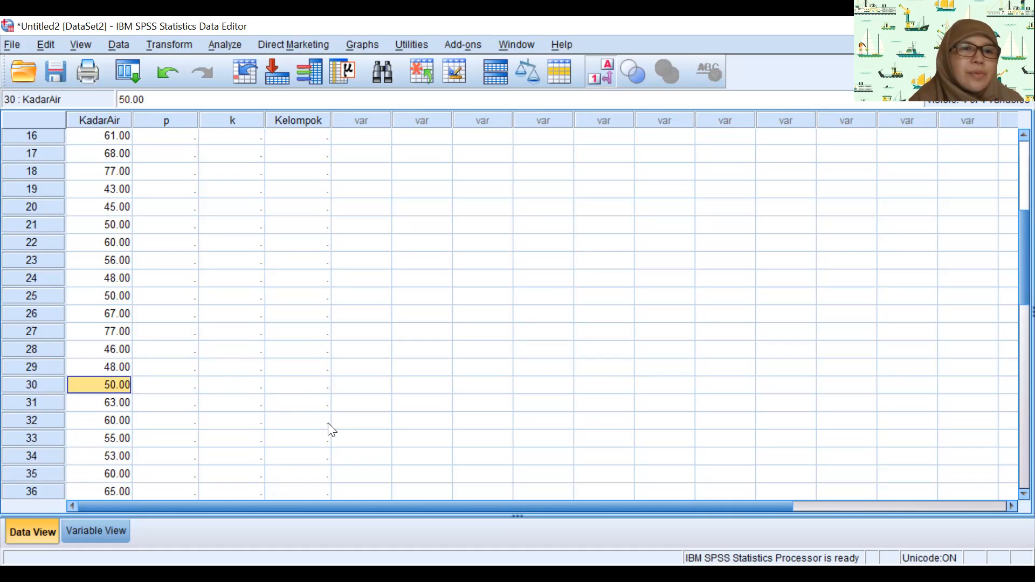
pyautogui.press('Down')
pyautogui.press('Down')
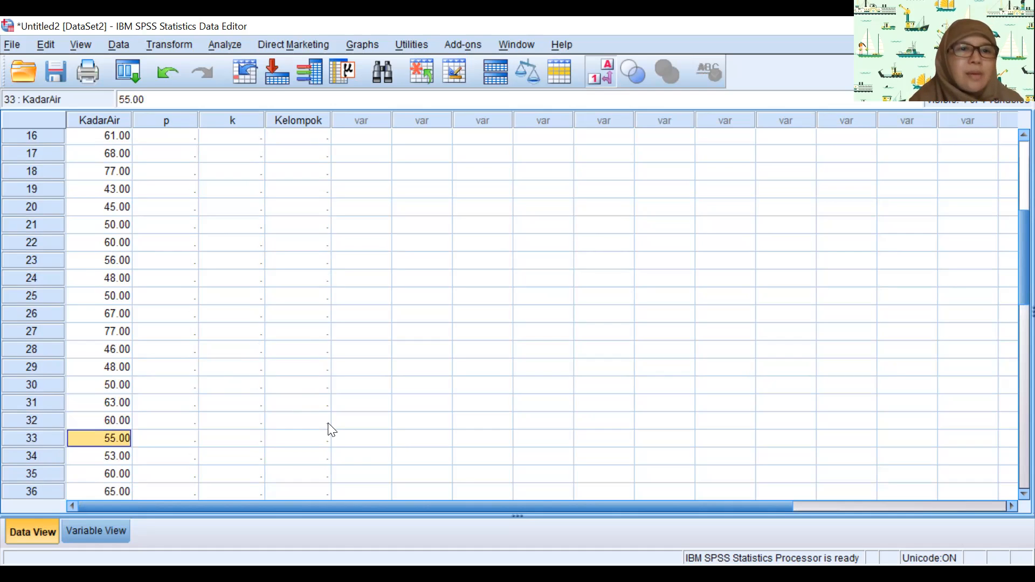
pyautogui.press('Down')
pyautogui.press('Down')
pyautogui.press('Down')
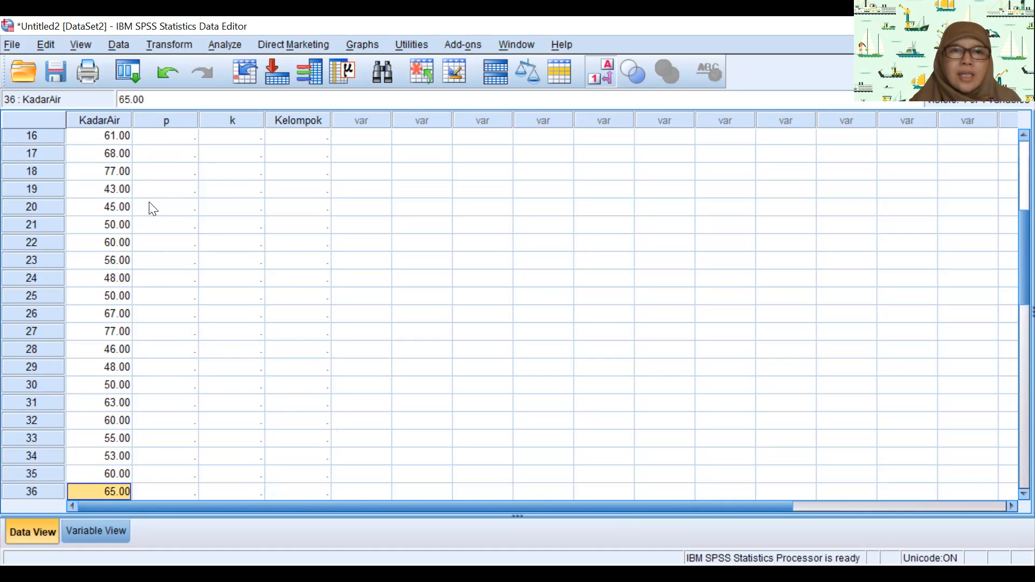
# Open the value labels of variable p (Jenis Cabe) and add the label p1 for value 1
pyautogui.click(87, 533)
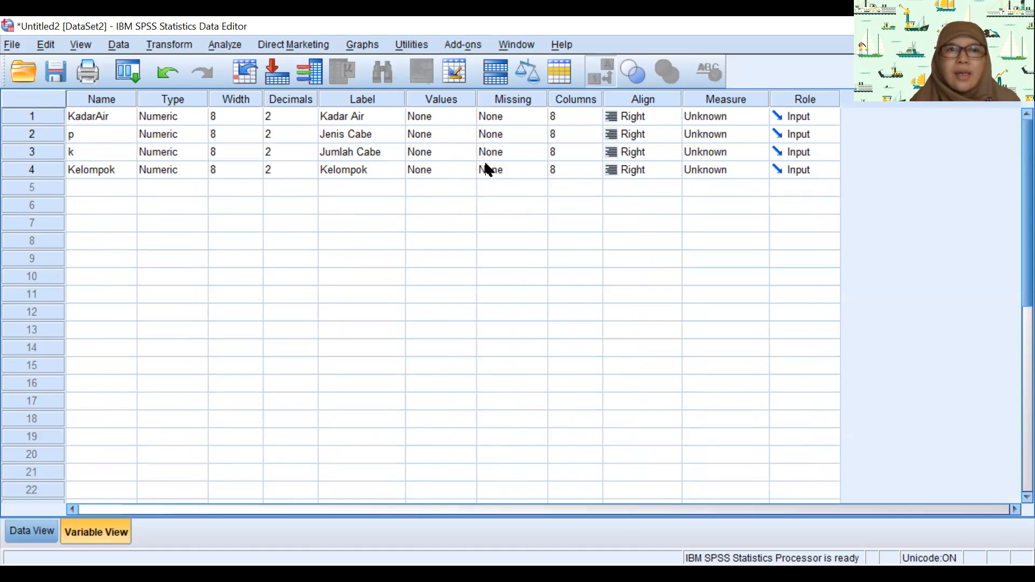
pyautogui.click(462, 135)
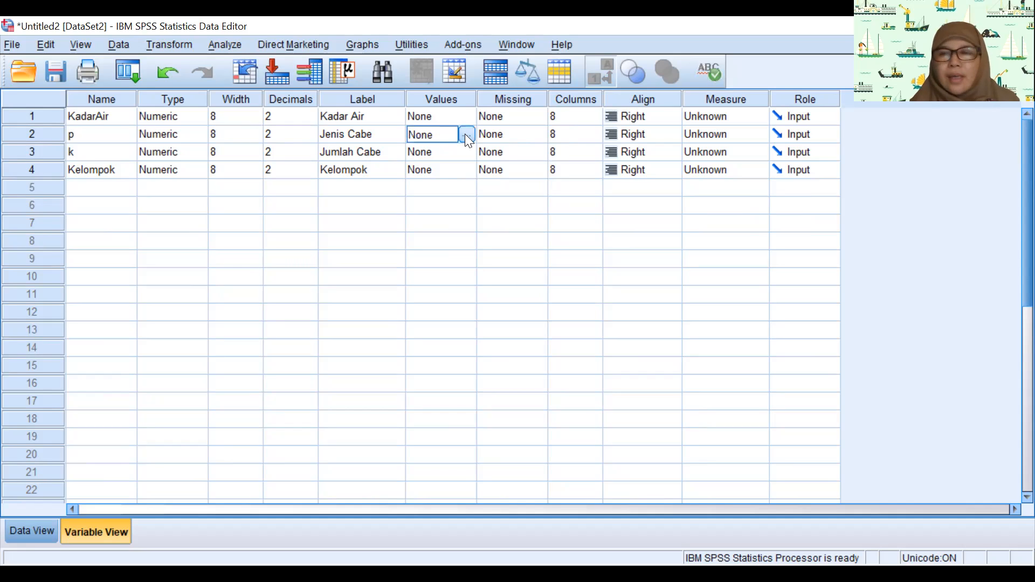
pyautogui.click(466, 133)
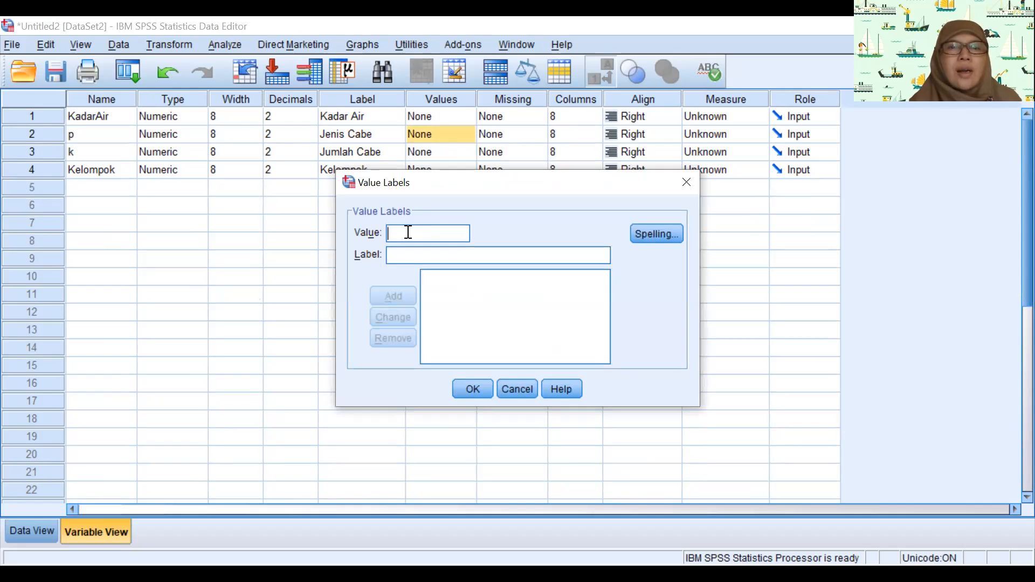
pyautogui.write('1')
pyautogui.click(409, 254)
pyautogui.write('p1')
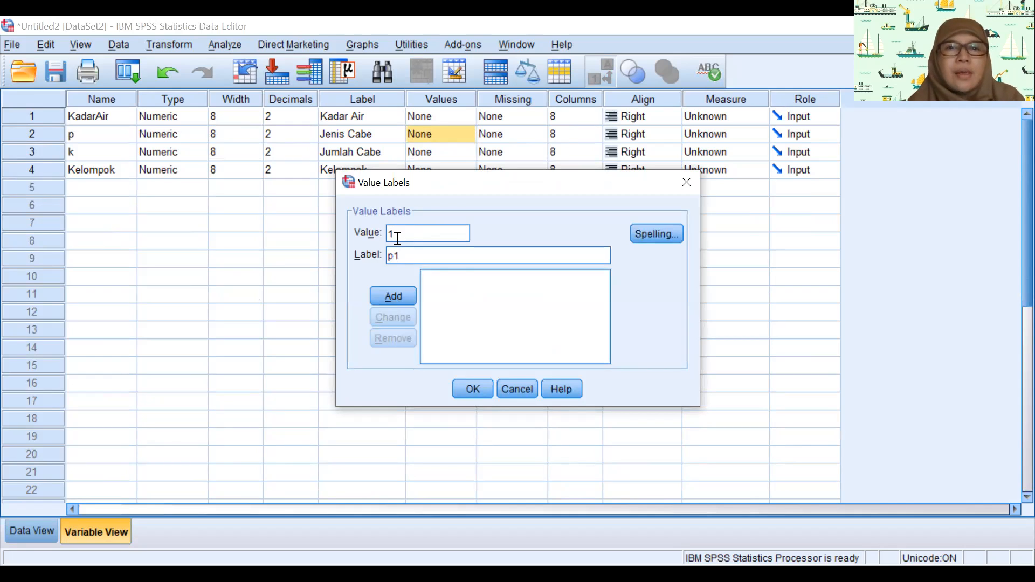
pyautogui.click(378, 298)
# Add the labels p2 for value 2 and p3 for value 3 to variable p and apply the value labels
pyautogui.write('2')
pyautogui.click(404, 254)
pyautogui.write('p2')
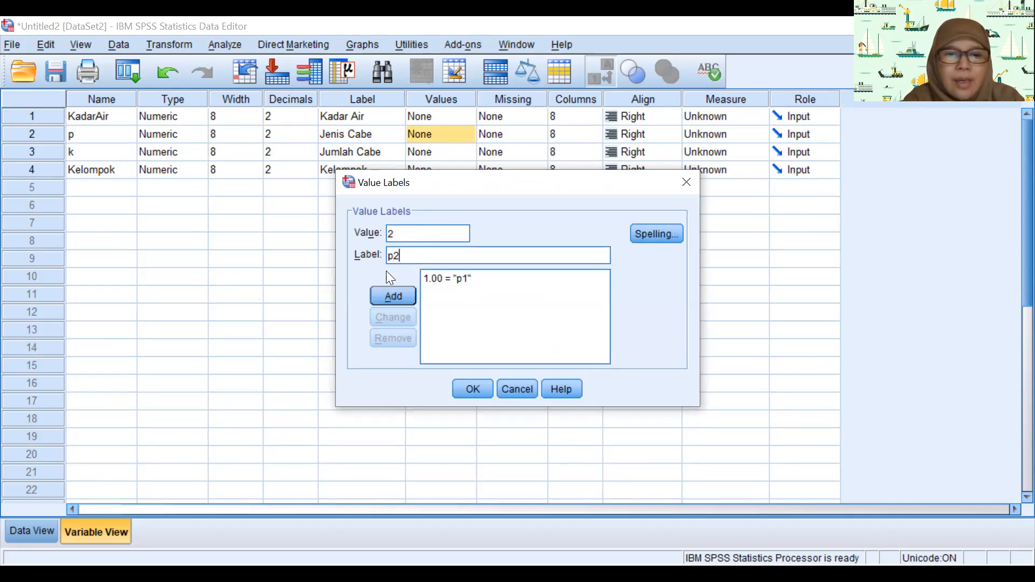
pyautogui.click(387, 299)
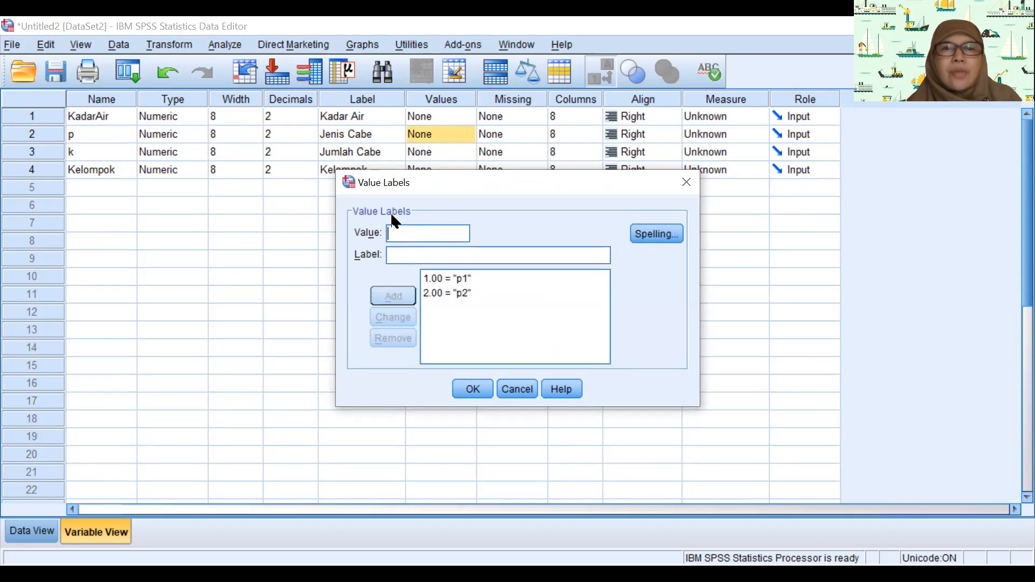
pyautogui.write('3')
pyautogui.click(420, 261)
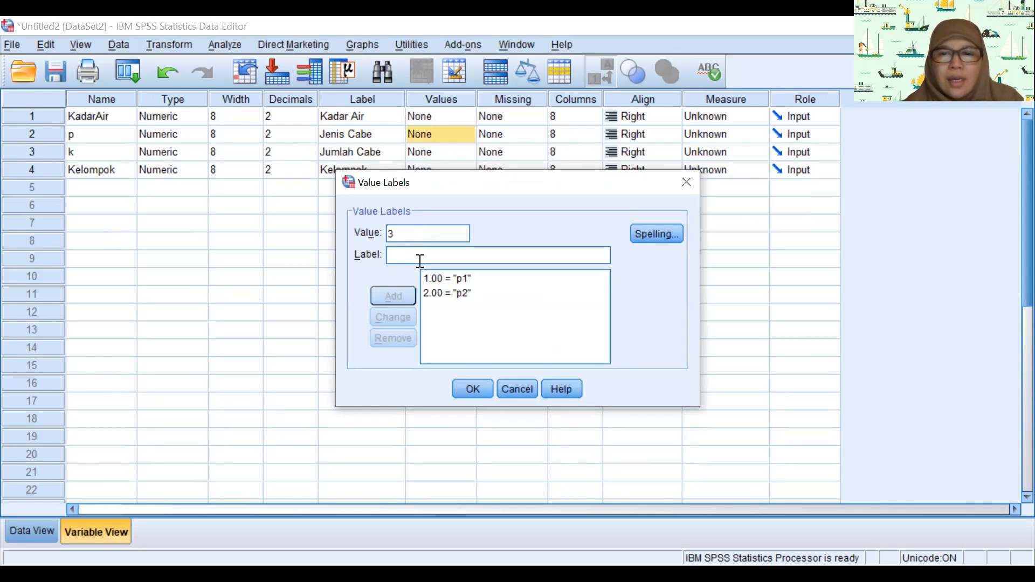
pyautogui.write('p3')
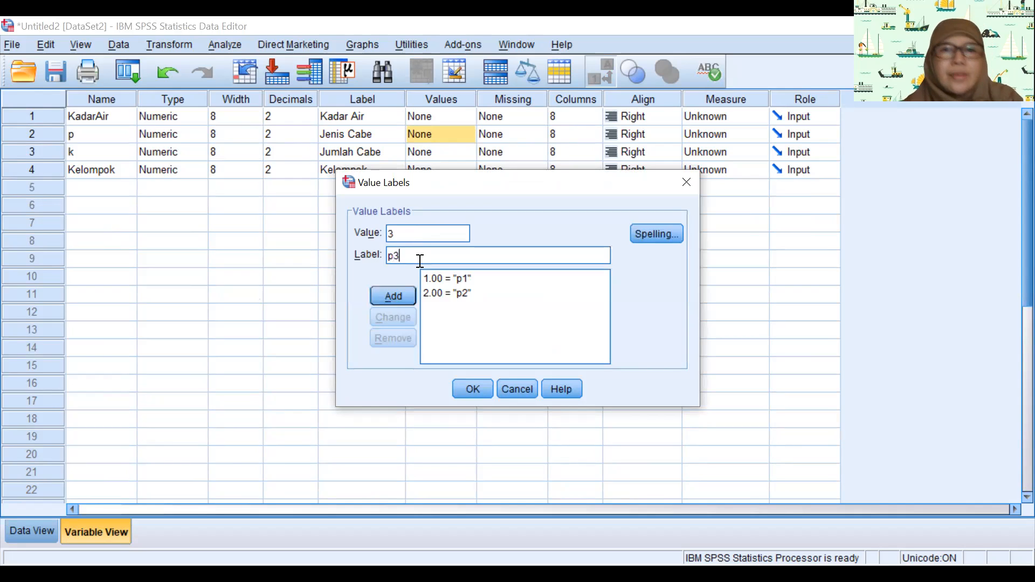
pyautogui.click(387, 300)
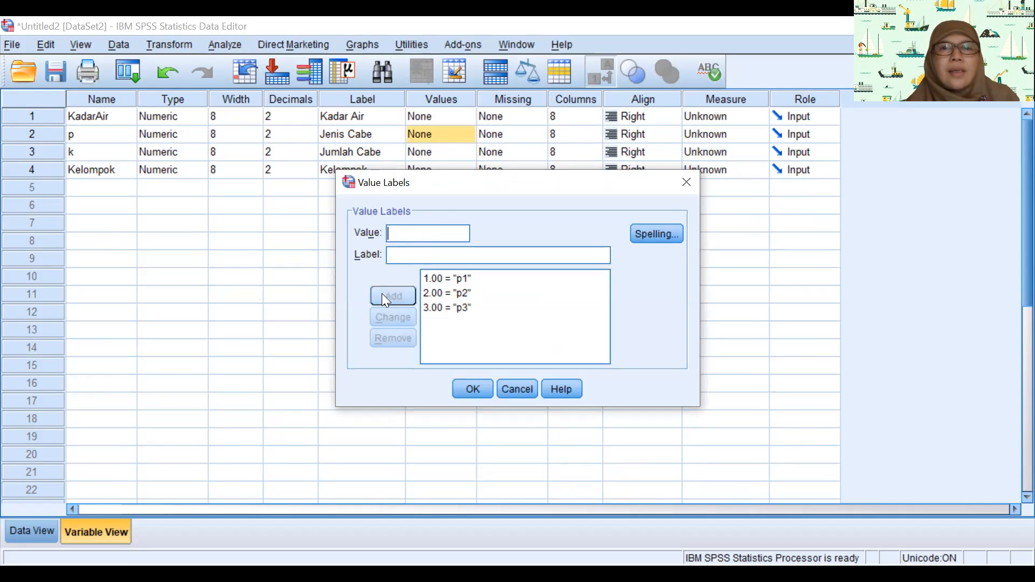
pyautogui.click(471, 389)
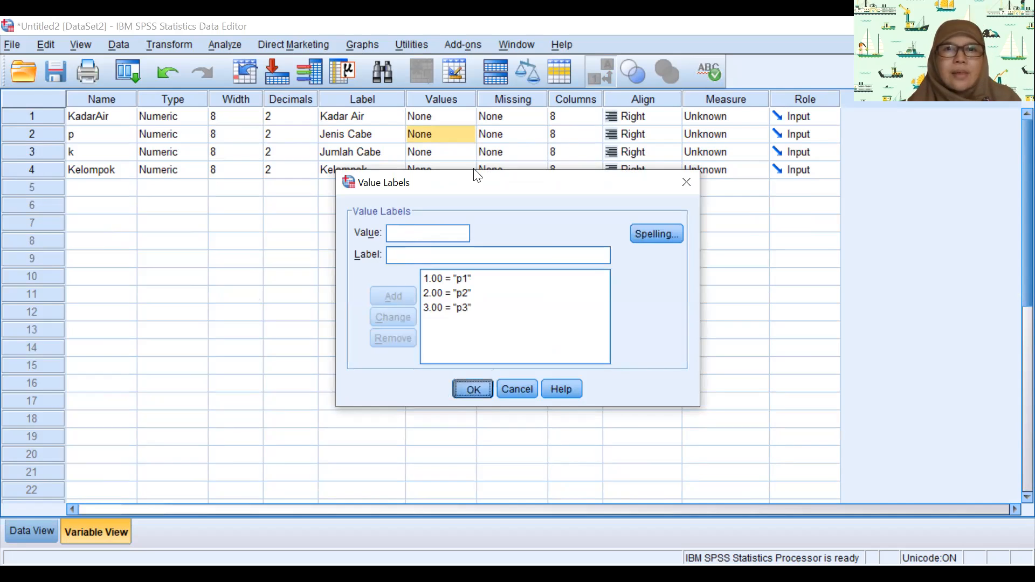
# Open the value labels of variable k (Jumlah Cabe) and add the label k1 for value 1
pyautogui.click(454, 154)
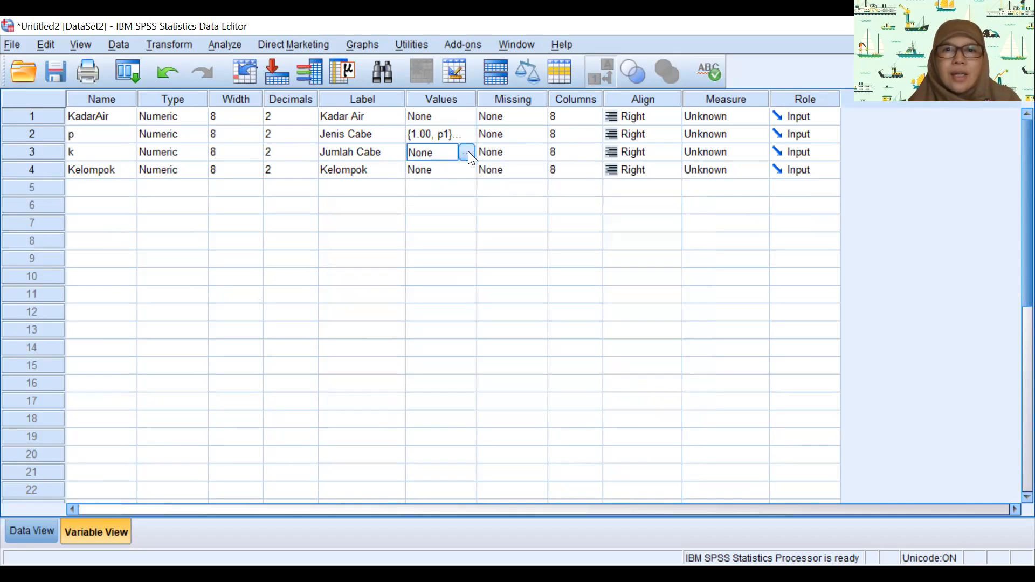
pyautogui.click(467, 152)
pyautogui.write('1')
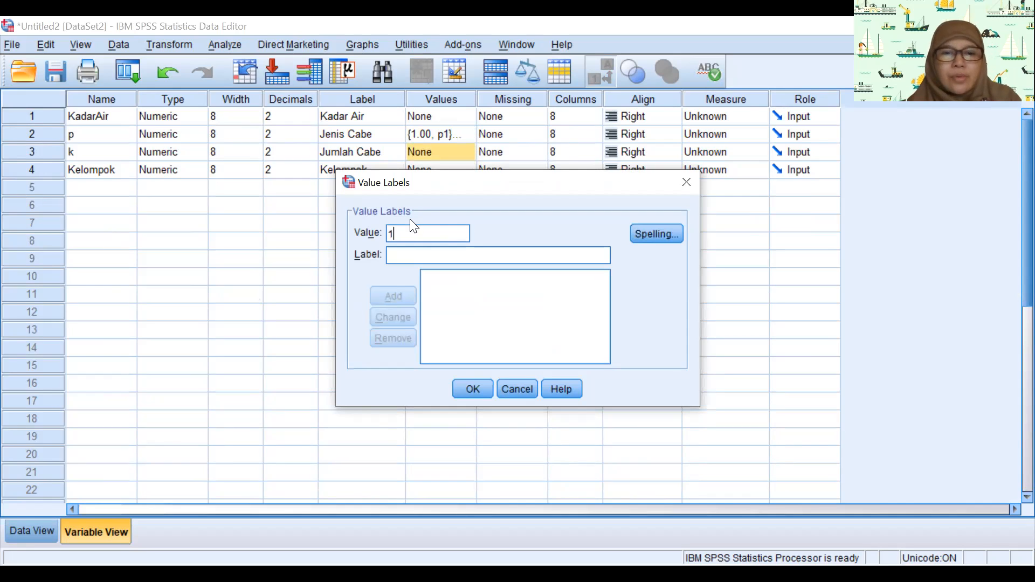
pyautogui.click(411, 253)
pyautogui.write('k1')
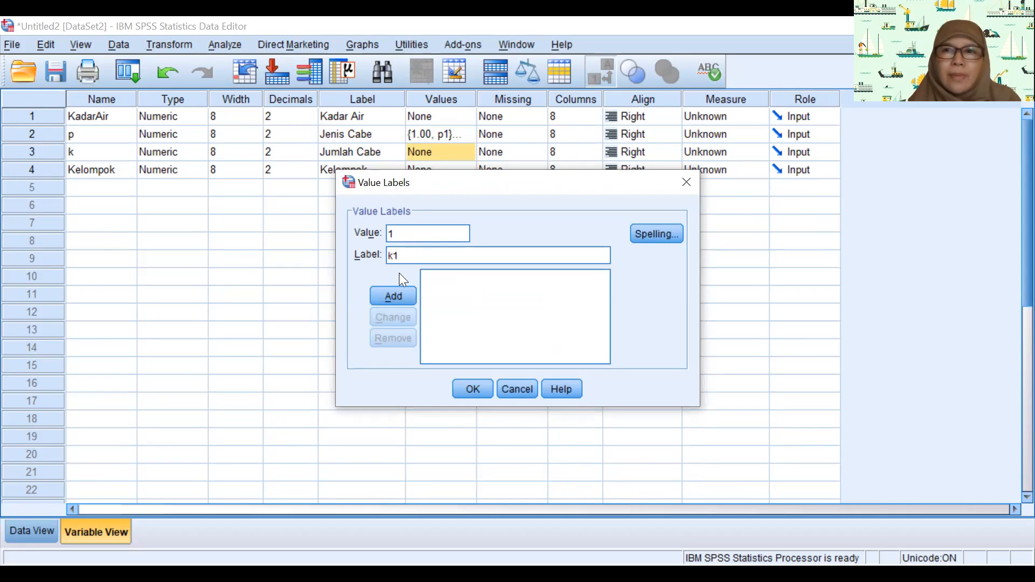
pyautogui.click(392, 296)
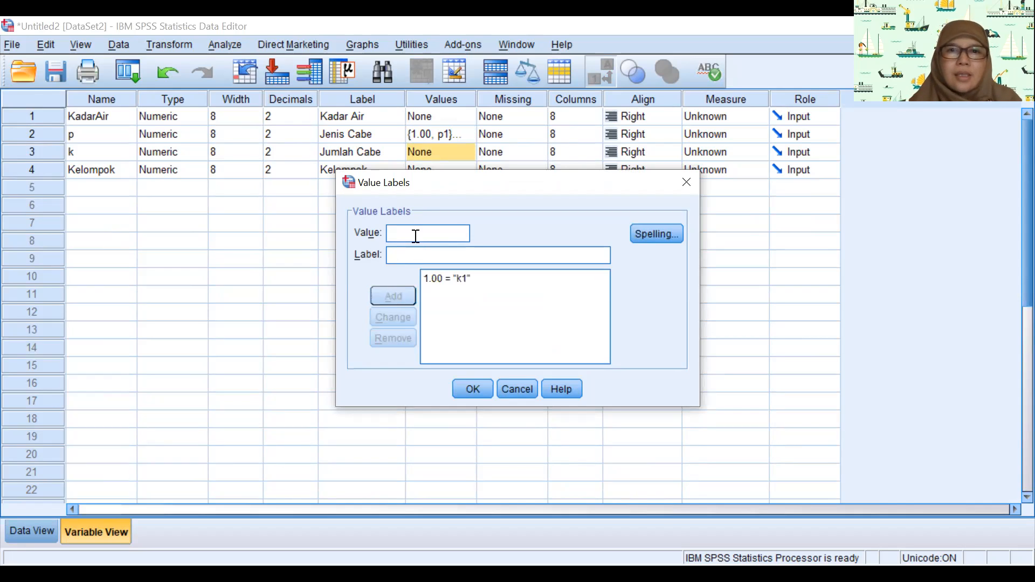
# Add the labels k2 for value 2 and k3 for value 3 to variable k and apply the value labels
pyautogui.write('2')
pyautogui.click(404, 254)
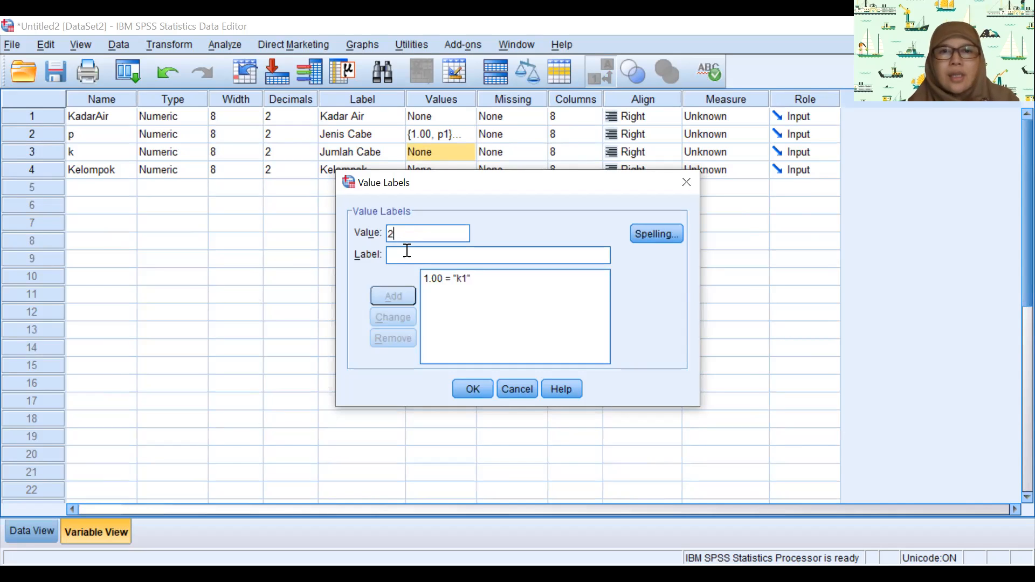
pyautogui.write('k2')
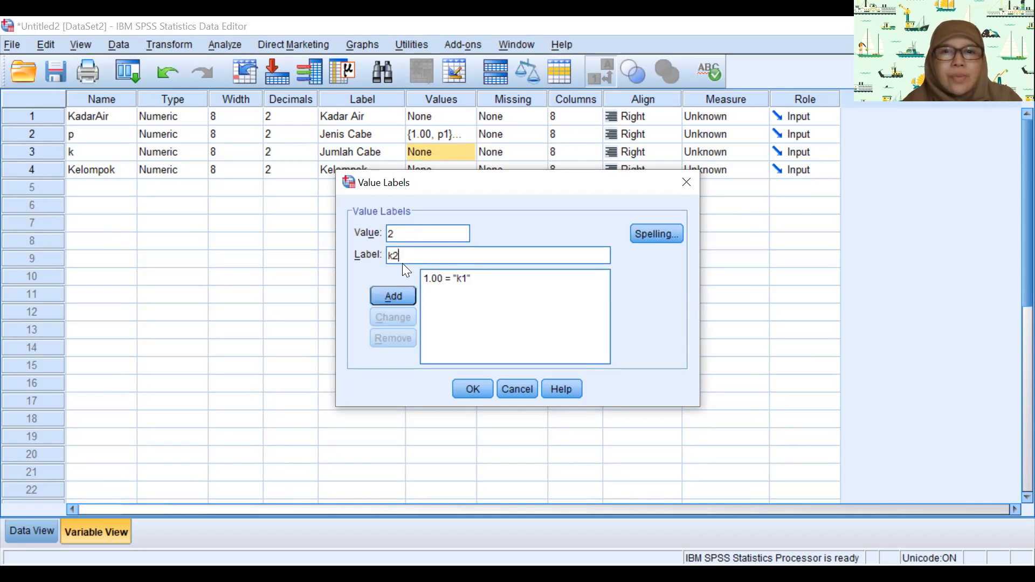
pyautogui.click(400, 298)
pyautogui.write('3')
pyautogui.click(390, 254)
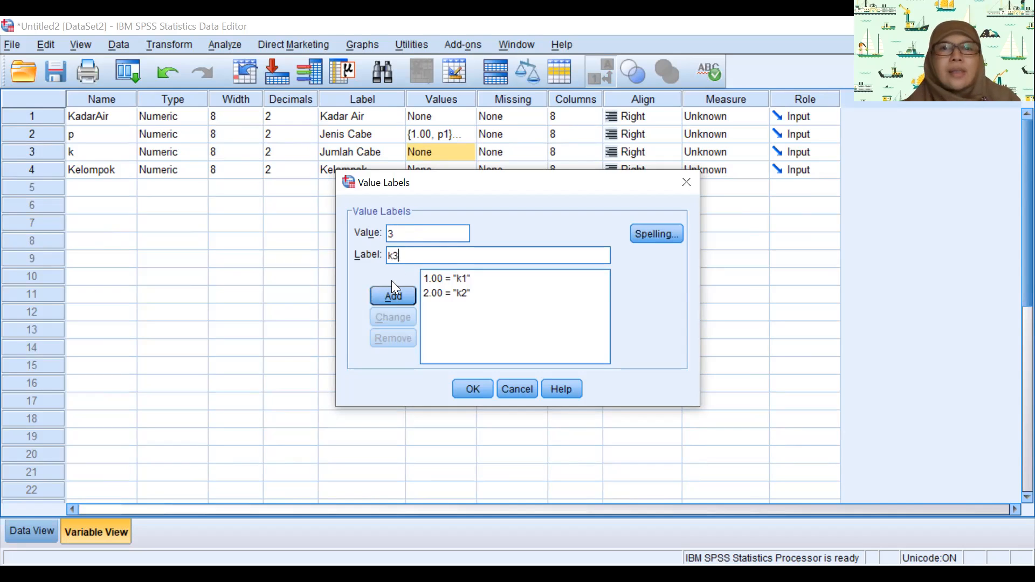
pyautogui.click(393, 296)
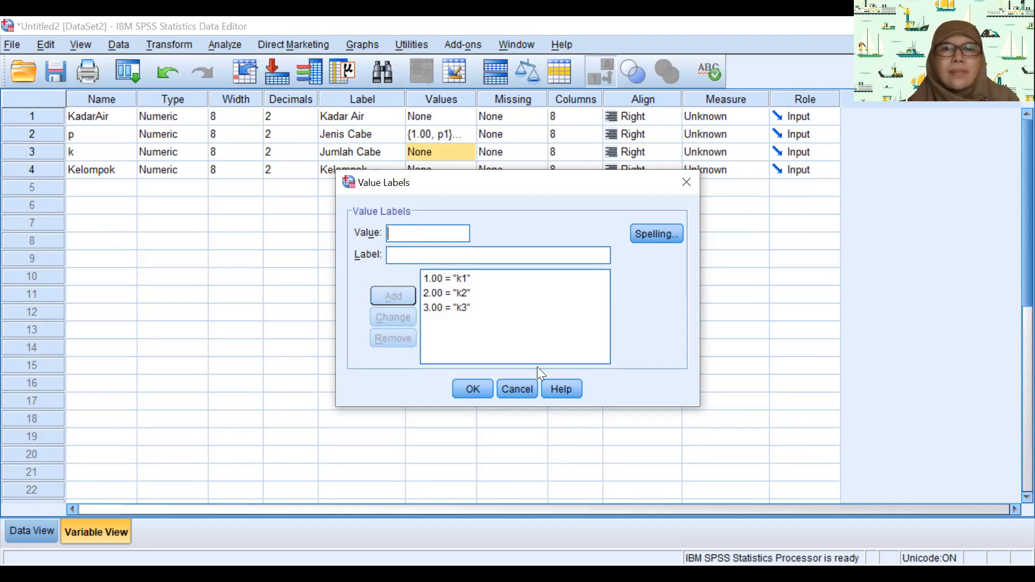
pyautogui.click(467, 388)
# Open the value labels of the Kelompok variable and add the label I for value 1
pyautogui.click(431, 169)
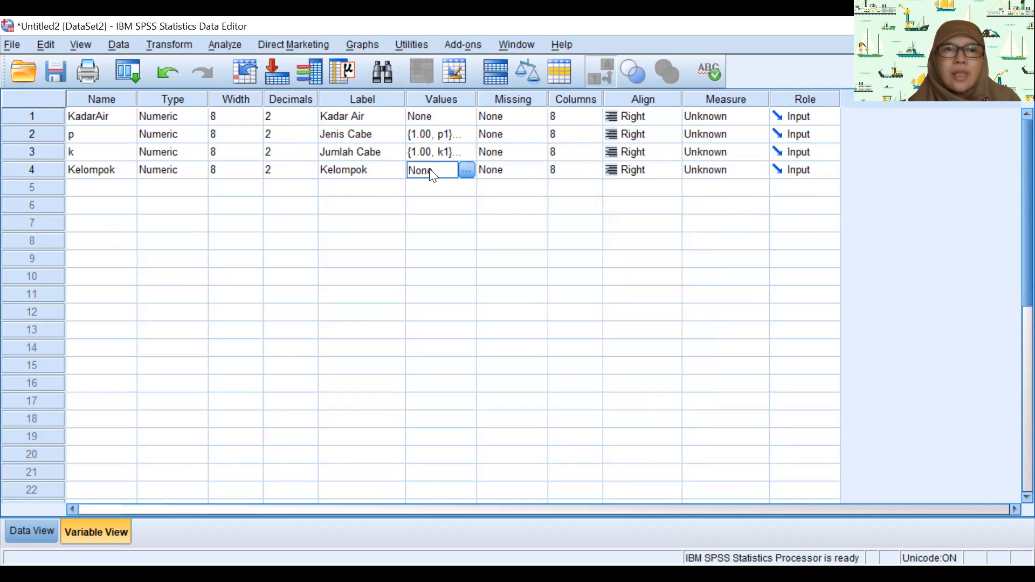
pyautogui.click(441, 172)
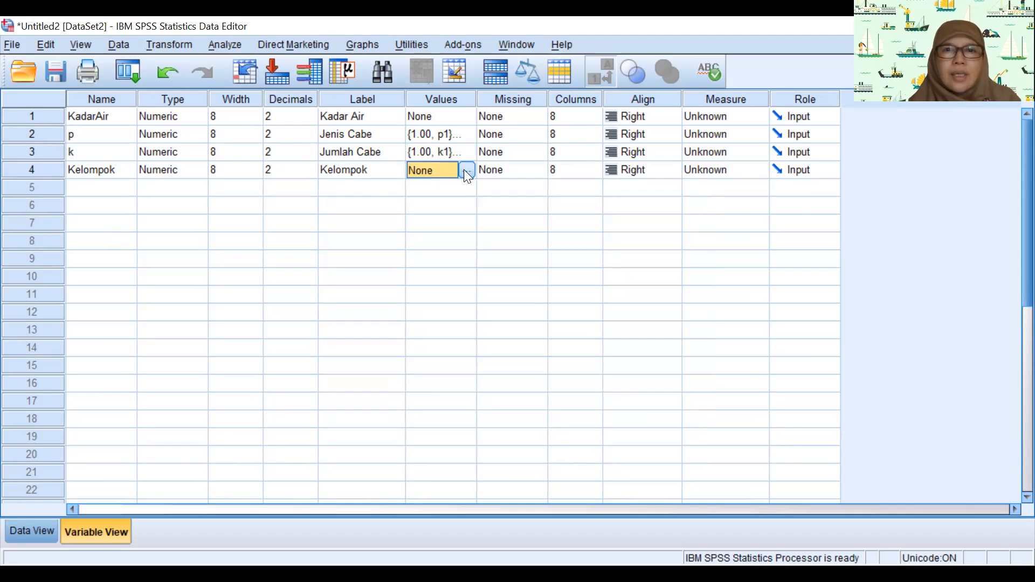
pyautogui.click(466, 170)
pyautogui.write('1')
pyautogui.click(439, 254)
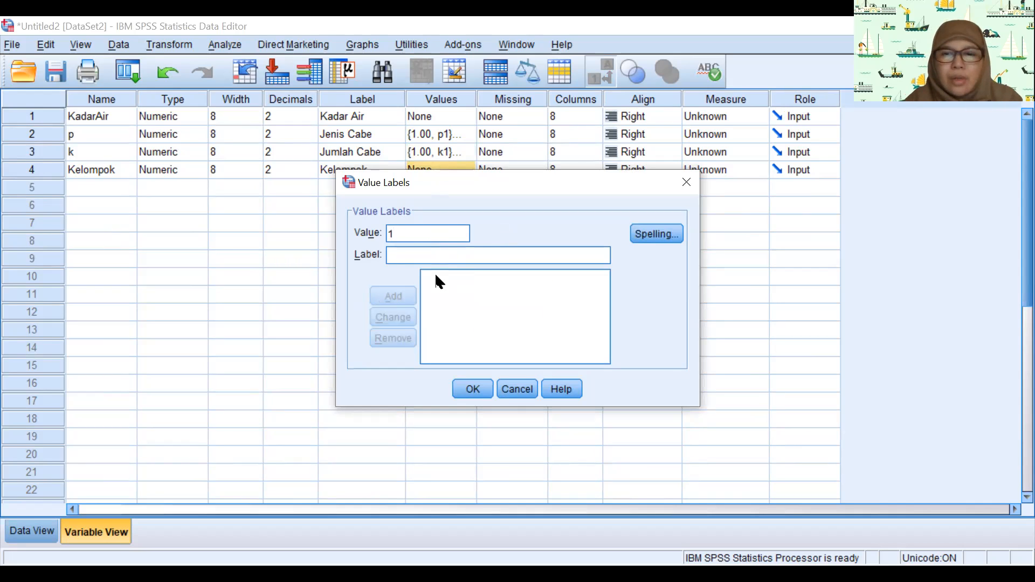
pyautogui.write('I')
pyautogui.press('Return')
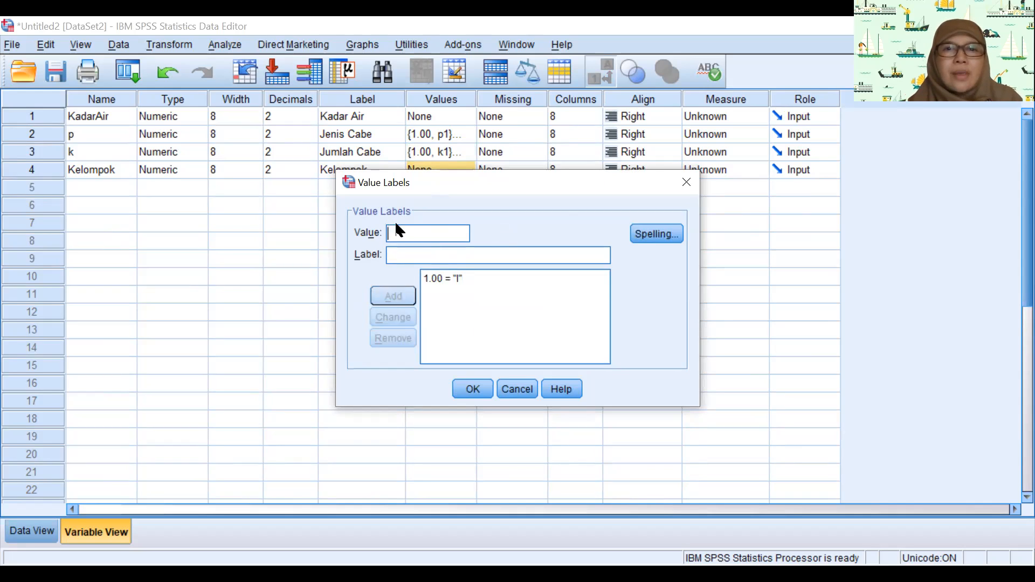
# Add the labels II for value 2 and III for value 3 to the Kelompok variable
pyautogui.write('2')
pyautogui.write('II')
pyautogui.click(397, 296)
pyautogui.write('3')
pyautogui.click(406, 254)
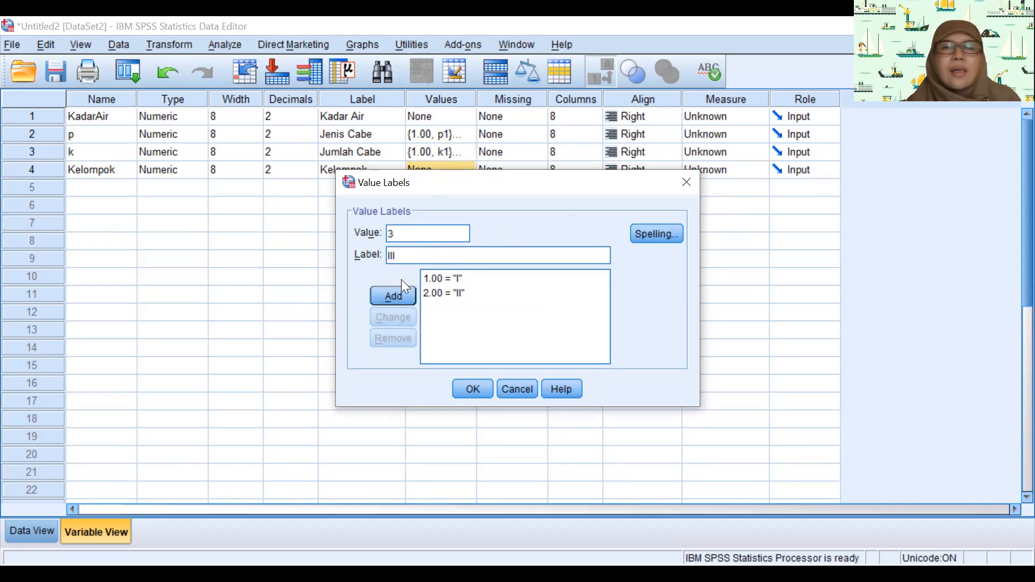
pyautogui.click(397, 292)
# Add the label IV for value 4 to the Kelompok variable and apply the value labels
pyautogui.write('4')
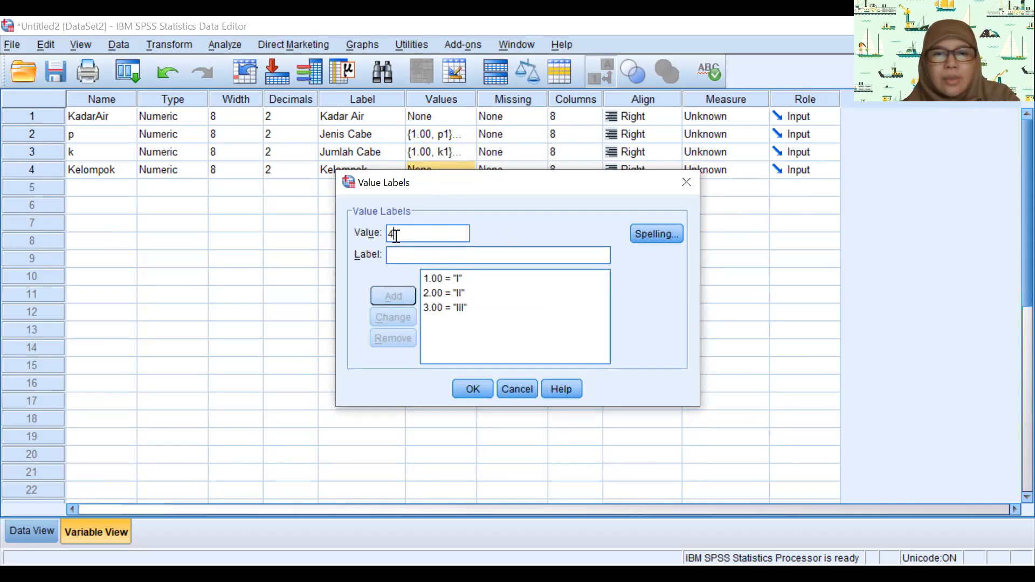
pyautogui.click(395, 254)
pyautogui.write('IV')
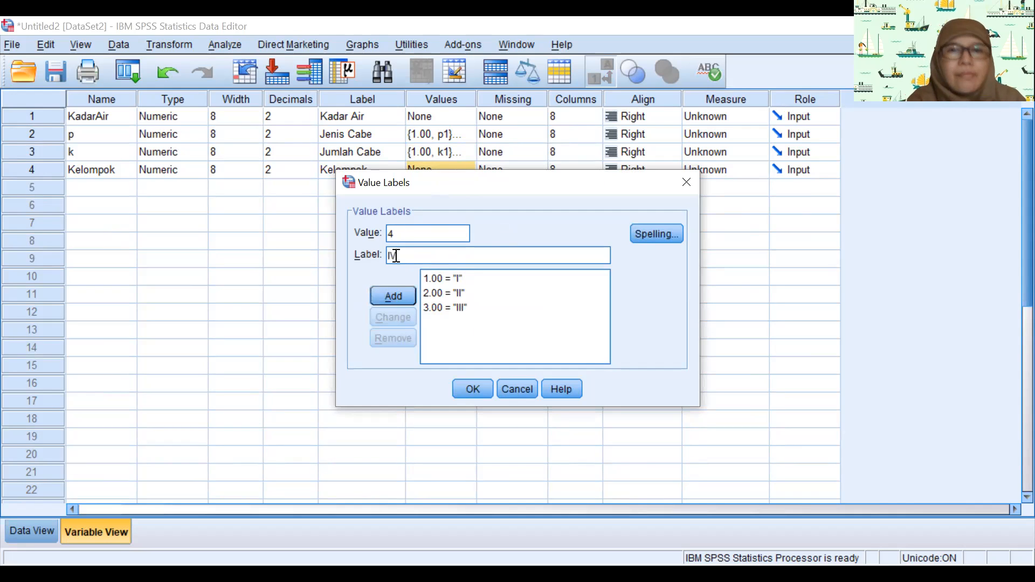
pyautogui.click(395, 295)
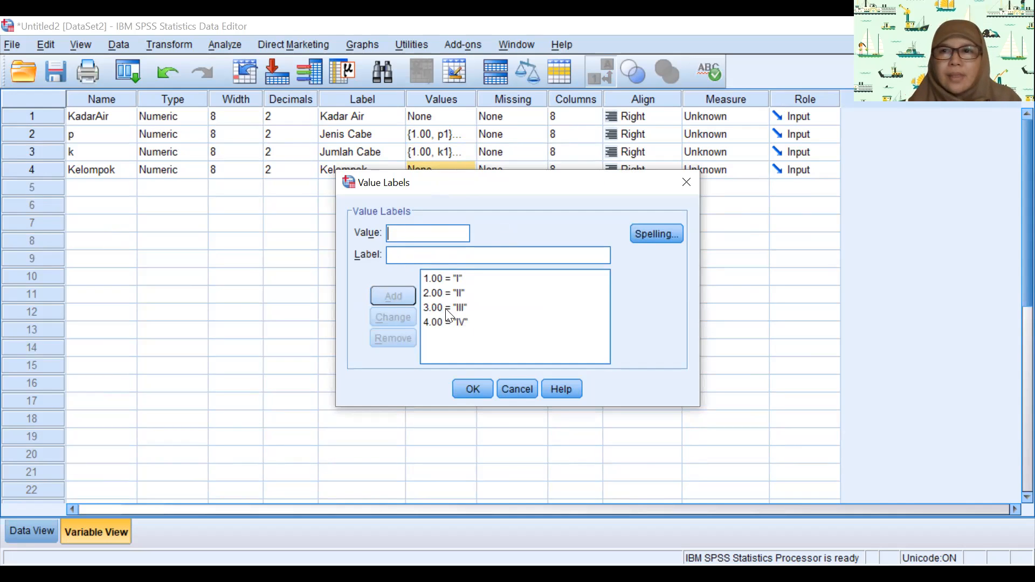
pyautogui.click(473, 390)
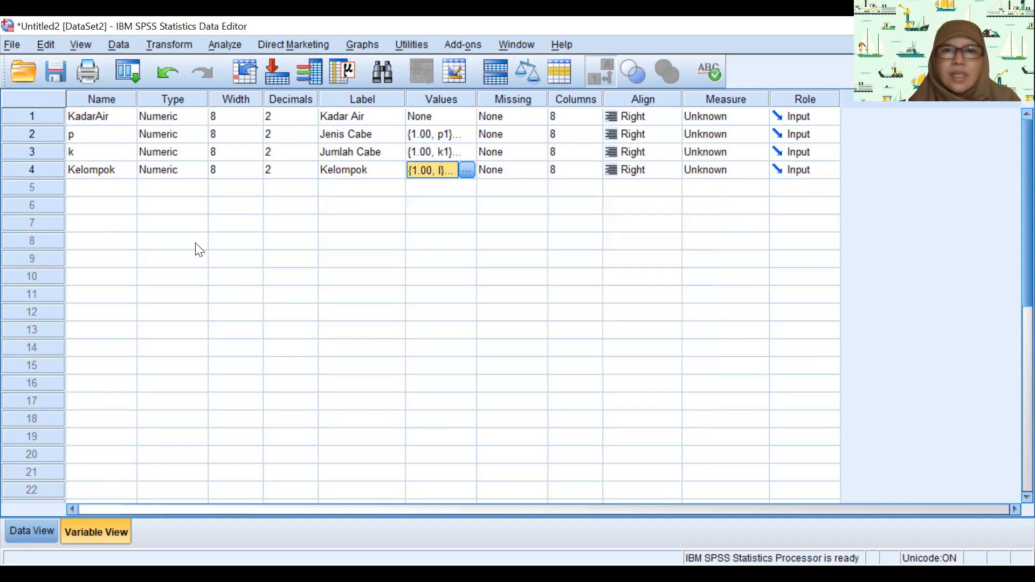
# Return to the case data and enter 1 in the p column for cases 1 to 3
pyautogui.click(35, 531)
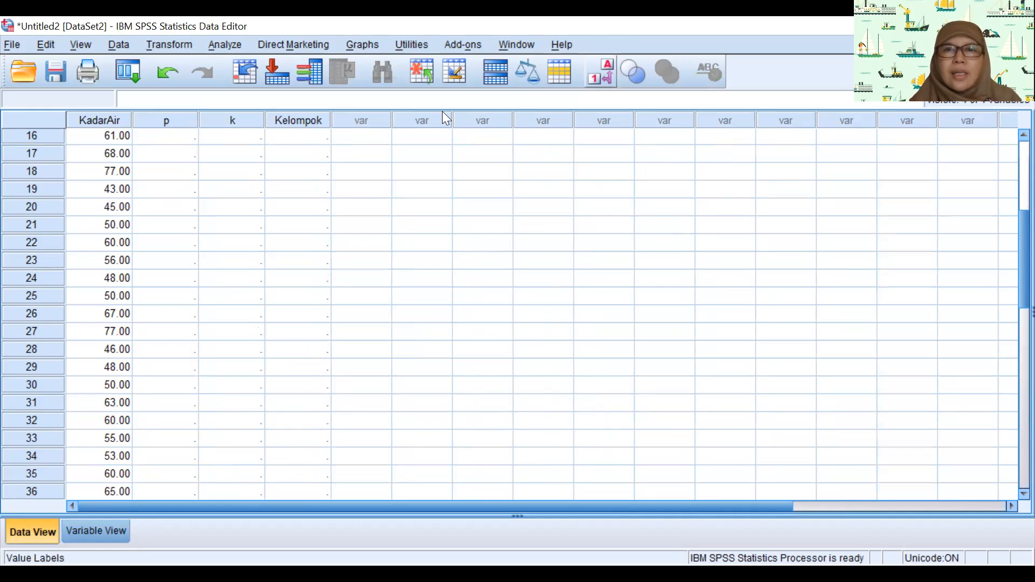
pyautogui.click(174, 138)
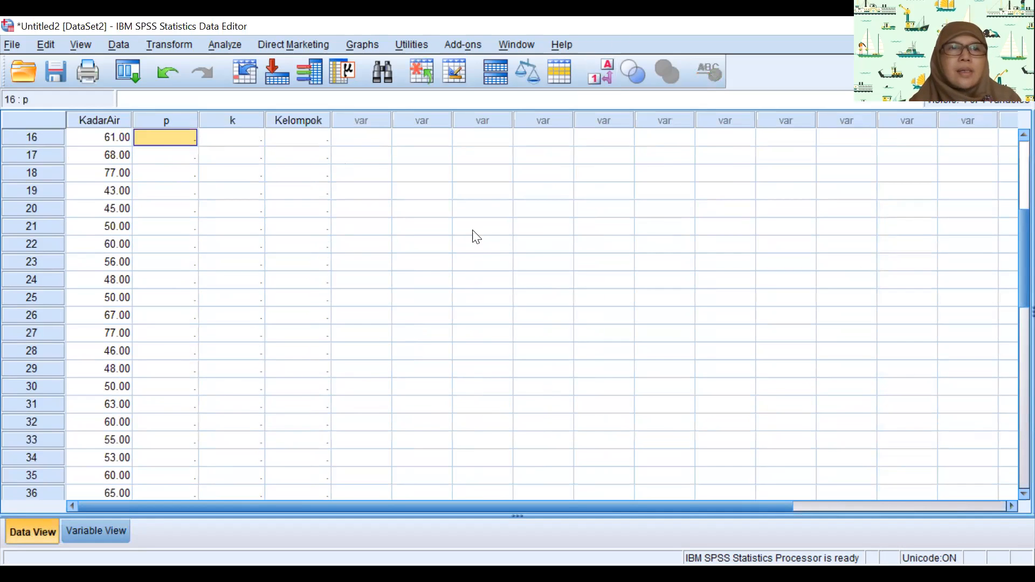
pyautogui.scroll(5, 294, 183)
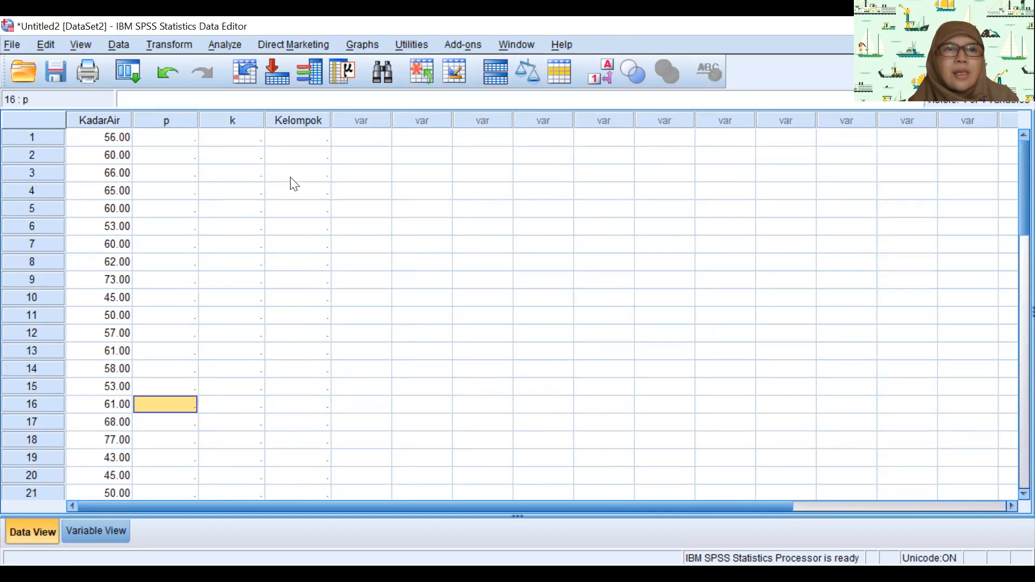
pyautogui.click(150, 141)
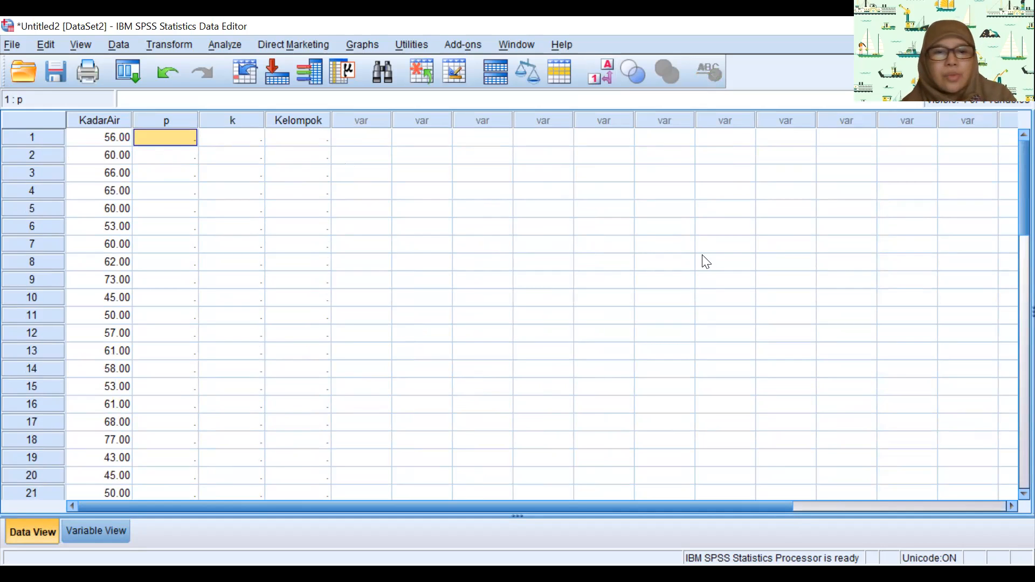
pyautogui.write('1')
pyautogui.press('Return')
pyautogui.write('1')
pyautogui.press('Return')
pyautogui.write('1')
pyautogui.press('Return')
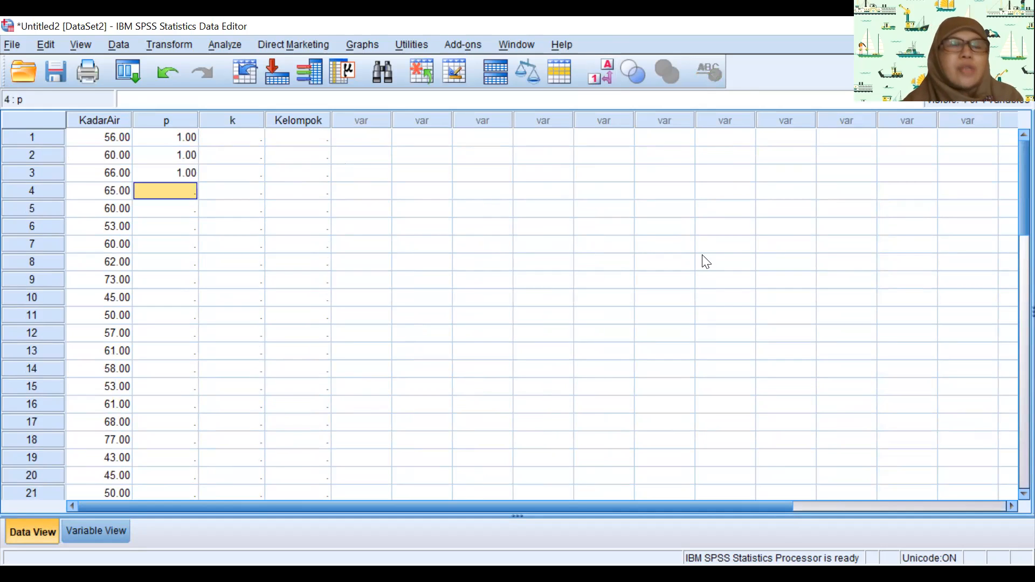
# Fill the p column with 2 for cases 4 to 6 and 3 for cases 7 to 9
pyautogui.write('2')
pyautogui.press('Return')
pyautogui.write('2')
pyautogui.press('Return')
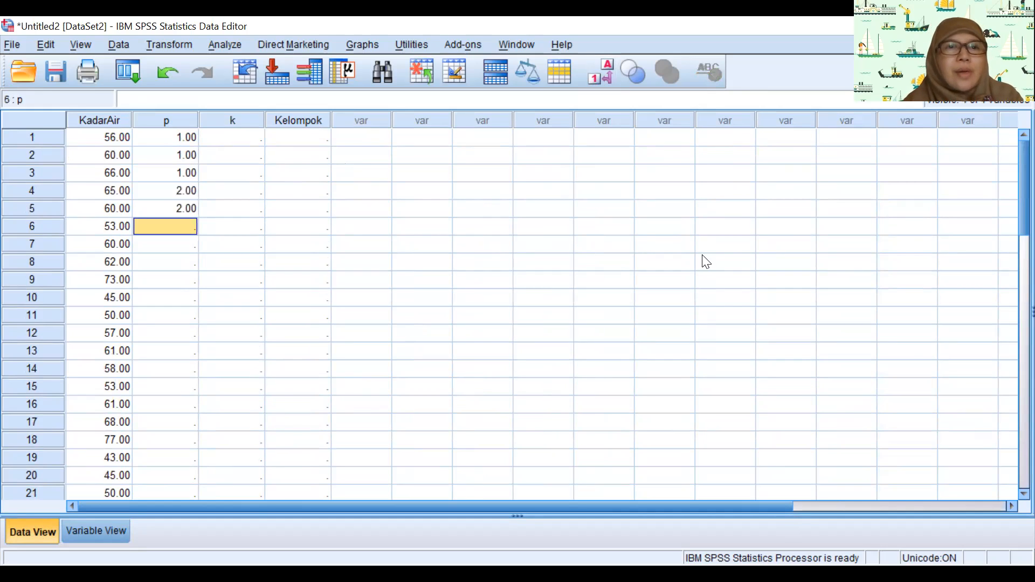
pyautogui.write('2')
pyautogui.press('Return')
pyautogui.write('3')
pyautogui.press('Return')
pyautogui.write('3')
pyautogui.press('Return')
pyautogui.write('3')
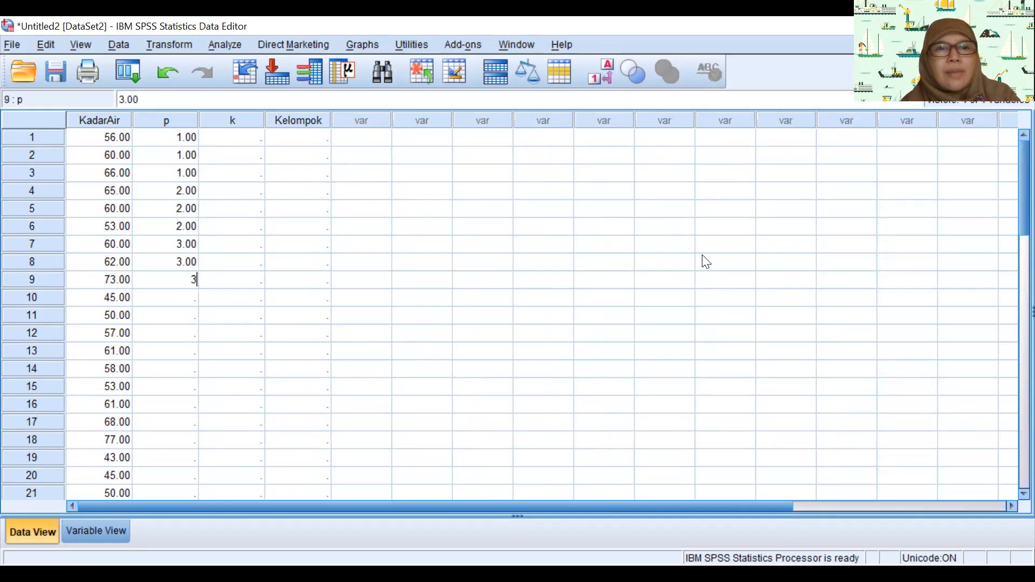
pyautogui.press('Return')
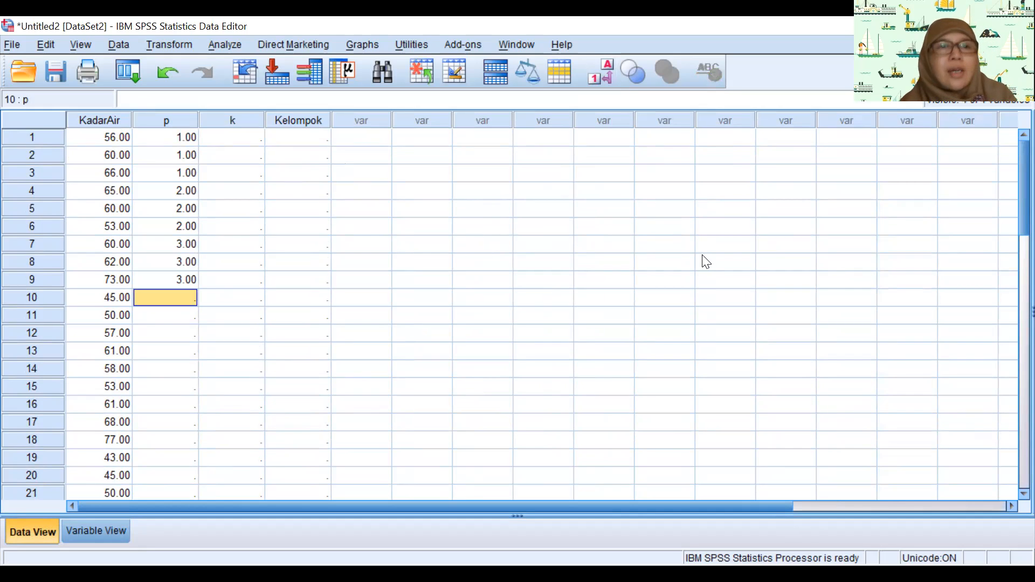
# Enter the p values 1, 1, 1, 2, 2, 2, 3, 3, 3 for cases 10 to 18
pyautogui.write('1')
pyautogui.press('Return')
pyautogui.write('1')
pyautogui.press('Return')
pyautogui.write('1')
pyautogui.press('Return')
pyautogui.write('2')
pyautogui.press('Return')
pyautogui.write('2')
pyautogui.press('Return')
pyautogui.write('2')
pyautogui.press('Return')
pyautogui.write('3')
pyautogui.press('Return')
pyautogui.write('3')
pyautogui.press('Return')
pyautogui.write('3')
pyautogui.press('Return')
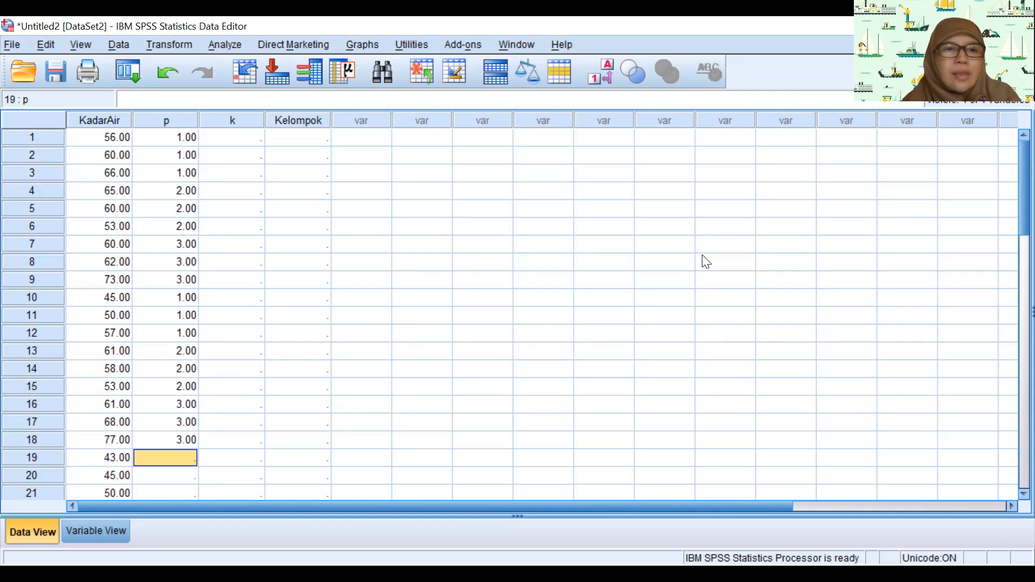
# Enter the p values 1, 1, 1, 2, 2, 2, 3, 3, 3 for cases 19 to 27
pyautogui.write('1')
pyautogui.press('Return')
pyautogui.write('1')
pyautogui.press('Return')
pyautogui.write('1')
pyautogui.press('Return')
pyautogui.write('2')
pyautogui.press('Return')
pyautogui.write('2')
pyautogui.press('Return')
pyautogui.write('2')
pyautogui.press('Return')
pyautogui.write('3')
pyautogui.press('Return')
pyautogui.write('3')
pyautogui.press('Return')
pyautogui.write('3')
pyautogui.press('Return')
# Enter the p values 1, 1, 1, 2, 2, 2, 3, 3, 3 for cases 28 to 36
pyautogui.write('1')
pyautogui.press('Return')
pyautogui.write('1')
pyautogui.press('Return')
pyautogui.write('1')
pyautogui.press('Return')
pyautogui.write('2')
pyautogui.press('Return')
pyautogui.write('2')
pyautogui.press('Return')
pyautogui.write('2')
pyautogui.press('Return')
pyautogui.write('3')
pyautogui.press('Return')
pyautogui.write('3')
pyautogui.press('Return')
pyautogui.write('3')
pyautogui.press('Return')
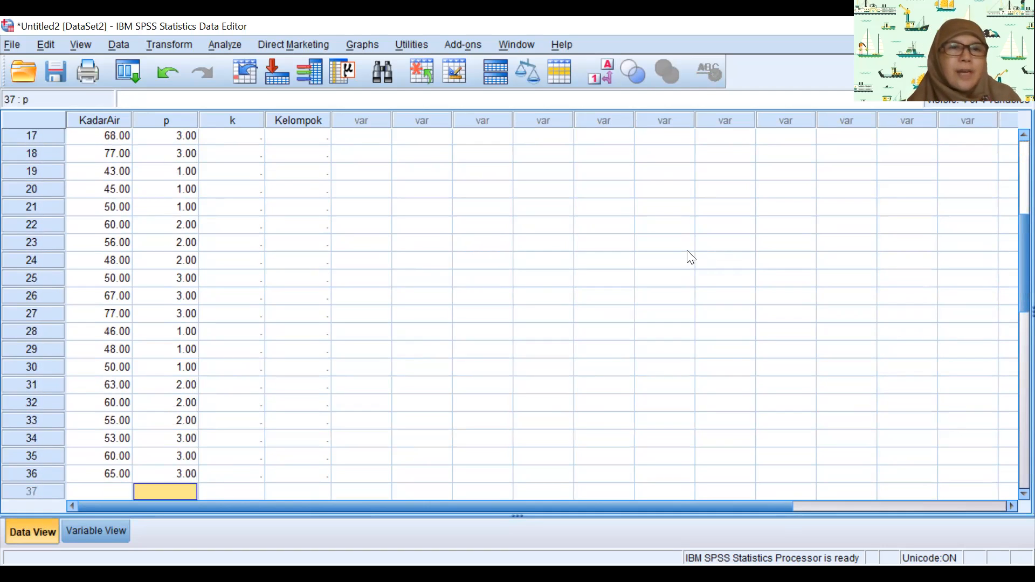
# Fill the k column for cases 1 to 9 with the sequence 1, 2, 3 repeated three times
pyautogui.scroll(5, 270, 216)
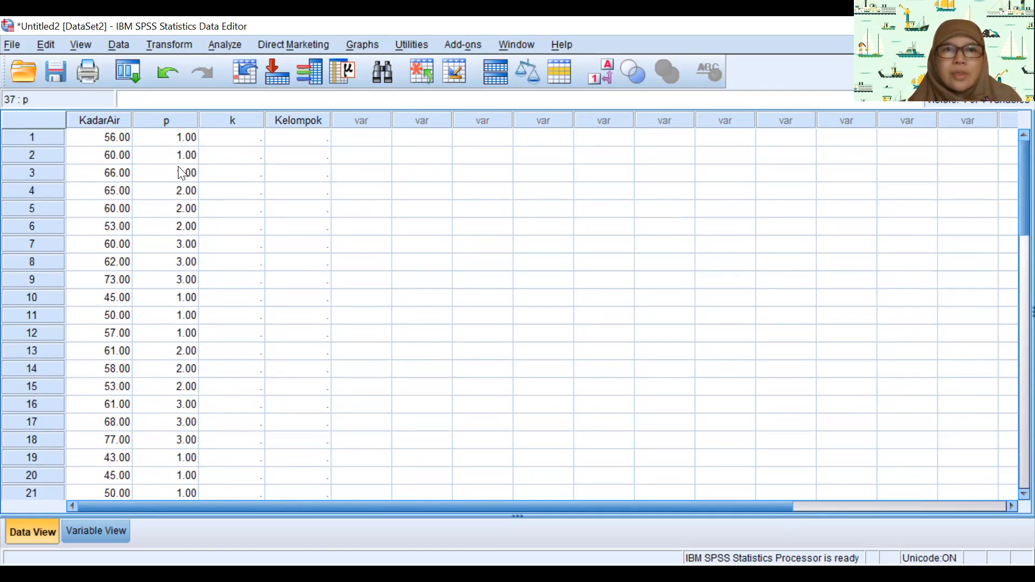
pyautogui.click(257, 140)
pyautogui.write('1')
pyautogui.press('Return')
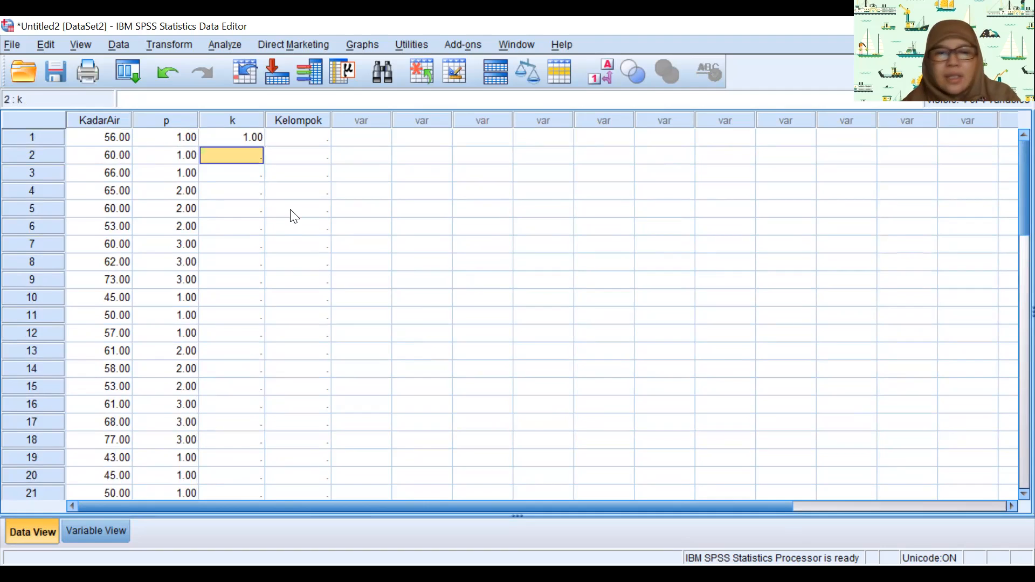
pyautogui.write('2')
pyautogui.press('Return')
pyautogui.write('3')
pyautogui.press('Return')
pyautogui.write('1')
pyautogui.press('Return')
pyautogui.write('2')
pyautogui.press('Return')
pyautogui.write('3')
pyautogui.press('Return')
pyautogui.write('1')
pyautogui.press('Return')
pyautogui.write('2 3')
pyautogui.press('Return')
# Fill the k column for cases 10 to 18 with the sequence 1, 2, 3 repeated three times
pyautogui.write('1')
pyautogui.press('Return')
pyautogui.write('2')
pyautogui.press('Return')
pyautogui.write('3')
pyautogui.press('Return')
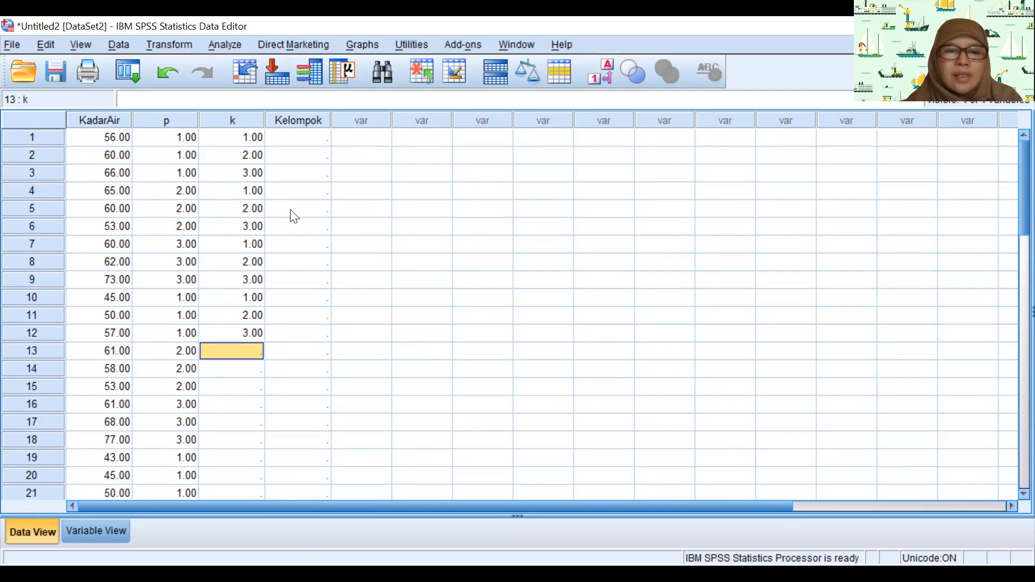
pyautogui.write('1')
pyautogui.press('Return')
pyautogui.write('2')
pyautogui.press('Return')
pyautogui.write('3')
pyautogui.press('Return')
pyautogui.write('1')
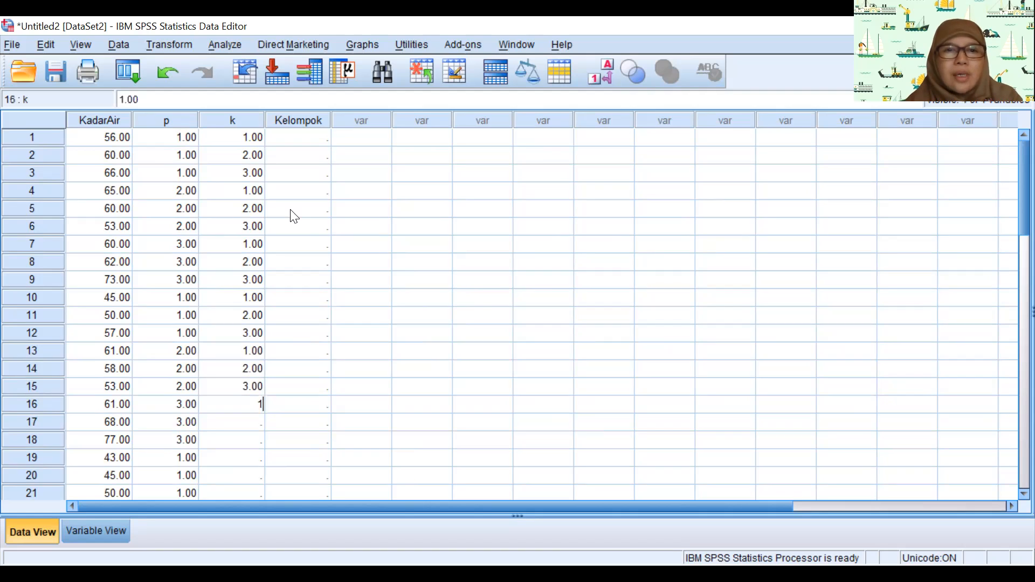
pyautogui.press('Return')
pyautogui.write('2')
pyautogui.press('Return')
pyautogui.write('3')
pyautogui.press('Return')
# Fill the k column for cases 19 to 27 with the sequence 1, 2, 3 repeated three times
pyautogui.write('1')
pyautogui.press('Return')
pyautogui.write('2')
pyautogui.press('Return')
pyautogui.write('3')
pyautogui.press('Return')
pyautogui.write('1')
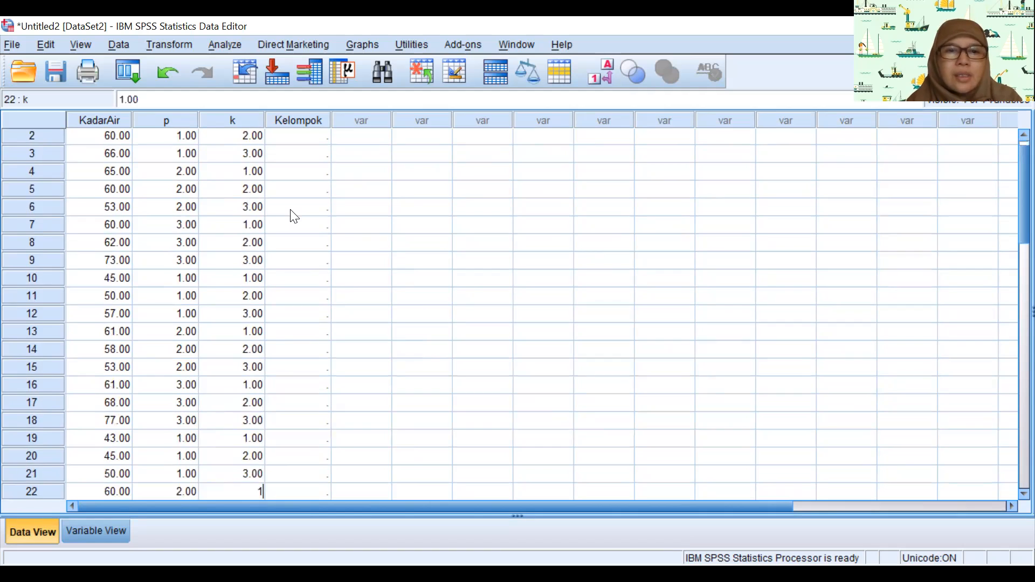
pyautogui.press('Return')
pyautogui.write('2')
pyautogui.press('Return')
pyautogui.write('3')
pyautogui.press('Return')
pyautogui.write('1')
pyautogui.press('Return')
pyautogui.write('2')
pyautogui.press('Return')
pyautogui.write('3')
pyautogui.press('Return')
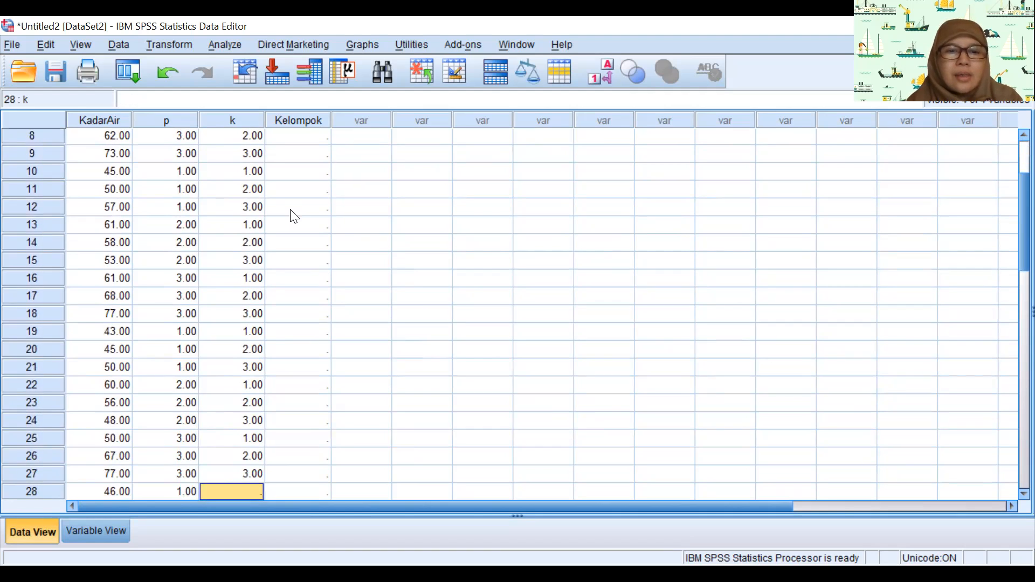
# Fill the k column for cases 28 to 36 with the sequence 1, 2, 3 repeated three times
pyautogui.write('1')
pyautogui.press('Return')
pyautogui.write('2')
pyautogui.press('Return')
pyautogui.write('3')
pyautogui.press('Return')
pyautogui.write('1')
pyautogui.press('Return')
pyautogui.write('2')
pyautogui.press('Return')
pyautogui.write('3')
pyautogui.press('Return')
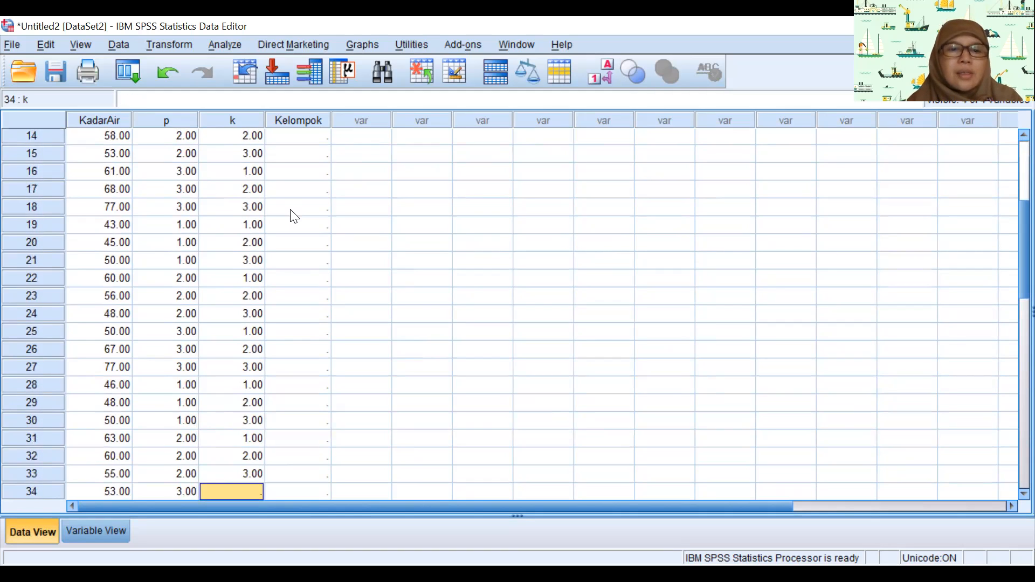
pyautogui.write('1')
pyautogui.press('Return')
pyautogui.write('2')
pyautogui.press('Return')
pyautogui.write('3')
pyautogui.press('Return')
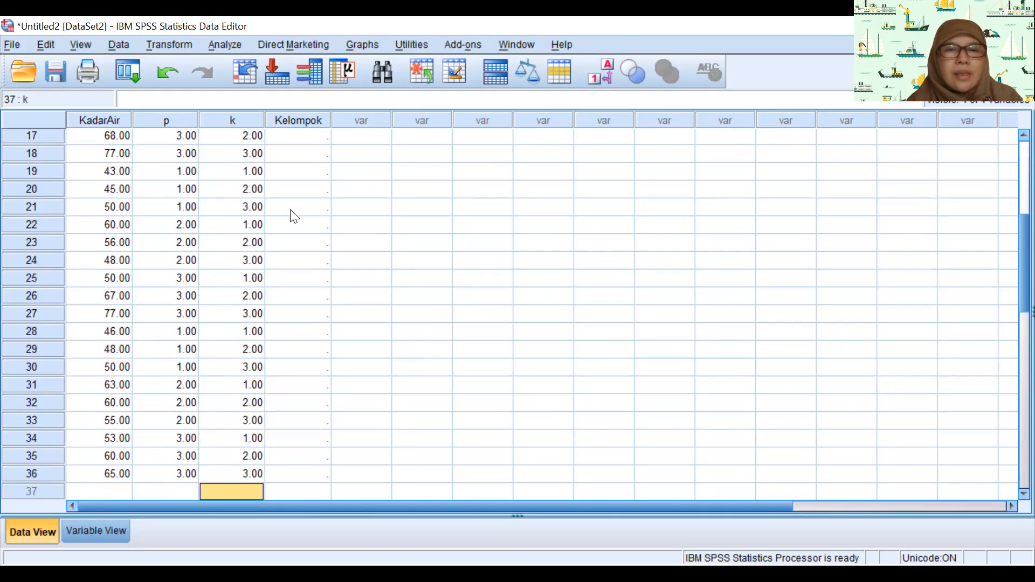
# Enter the Kelompok value 1 for cases 1 to 9
pyautogui.scroll(5, 302, 170)
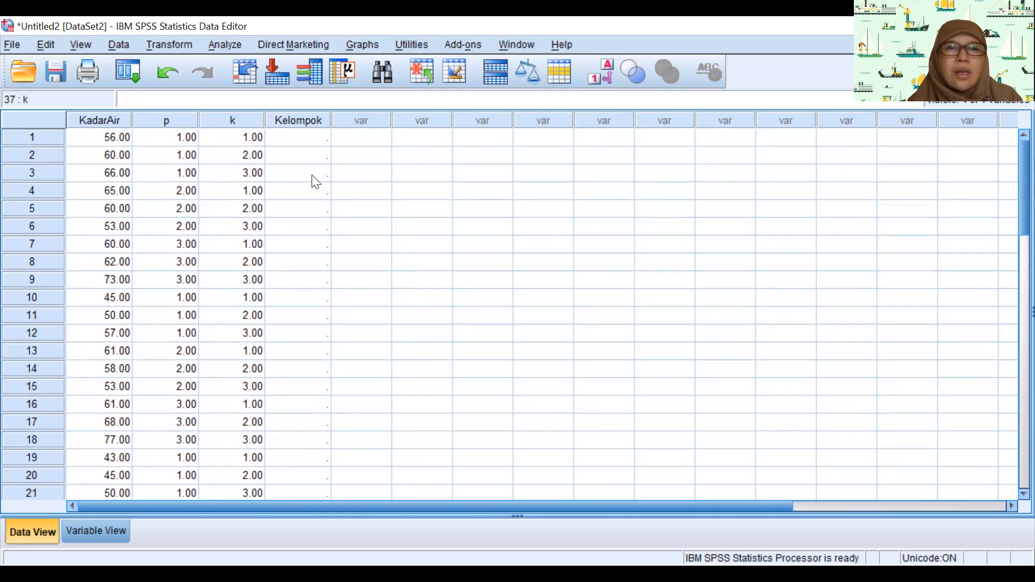
pyautogui.click(305, 135)
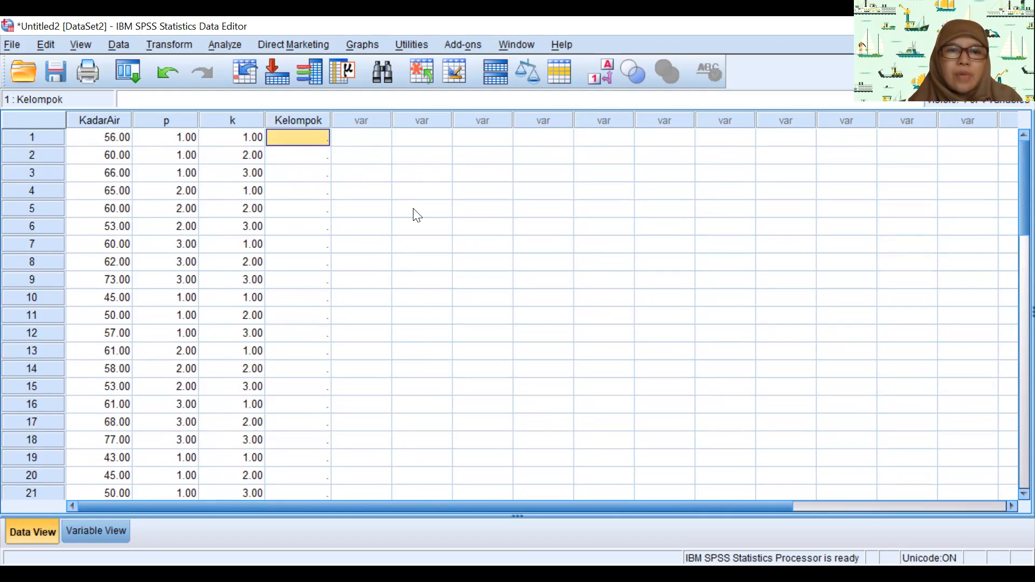
pyautogui.write('1 1 1 1 1 1')
pyautogui.press('Return')
pyautogui.write('1')
pyautogui.press('Return')
pyautogui.write('1')
pyautogui.press('Return')
pyautogui.write('1')
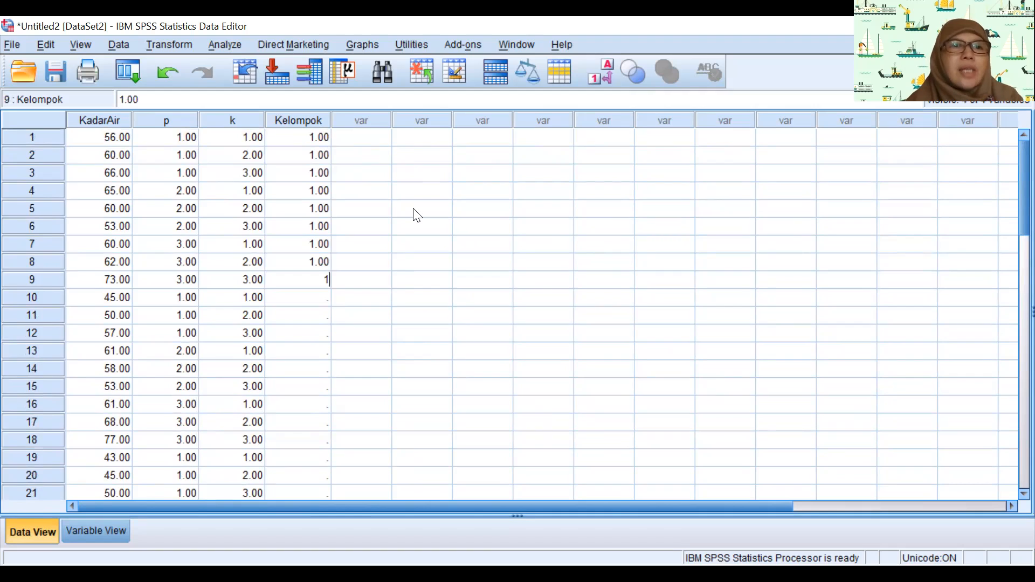
pyautogui.press('Return')
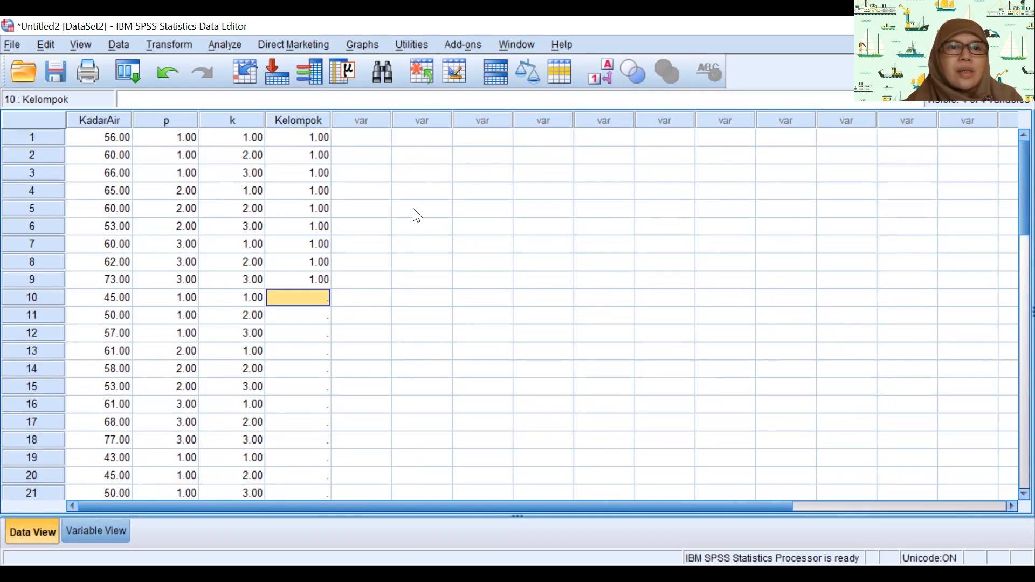
# Enter the Kelompok value 2 for cases 10 to 18
pyautogui.write('2 2 2 2 2')
pyautogui.press('Return')
pyautogui.write('2')
pyautogui.press('Return')
pyautogui.write('2')
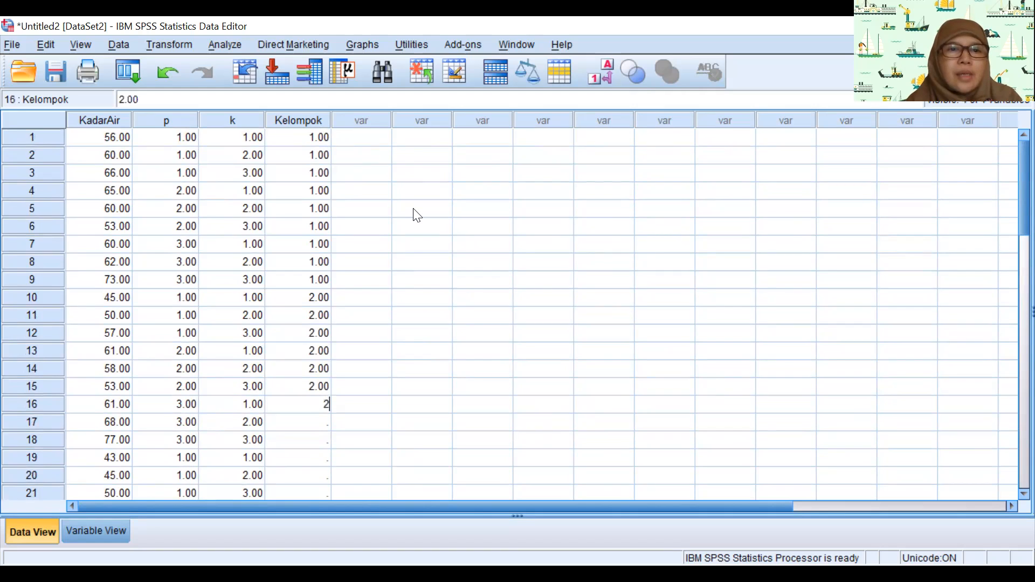
pyautogui.press('Return')
pyautogui.write('2')
pyautogui.press('Return')
pyautogui.write('2')
pyautogui.press('Return')
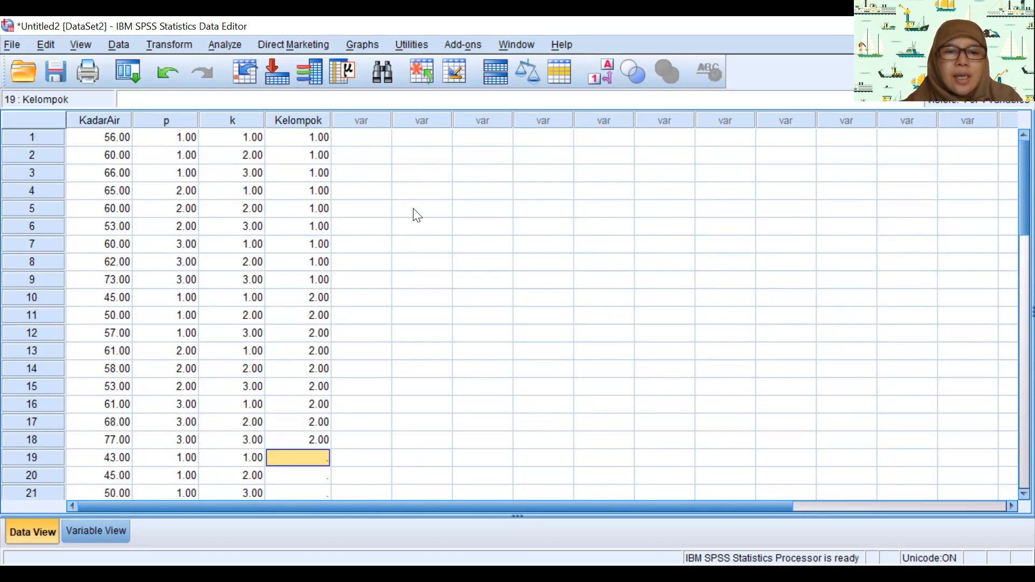
# Enter the Kelompok value 3 for cases 19 to 27 and 4 for cases 28 to 36
pyautogui.write('3 3 3 3 3 3 3 3 3 ')
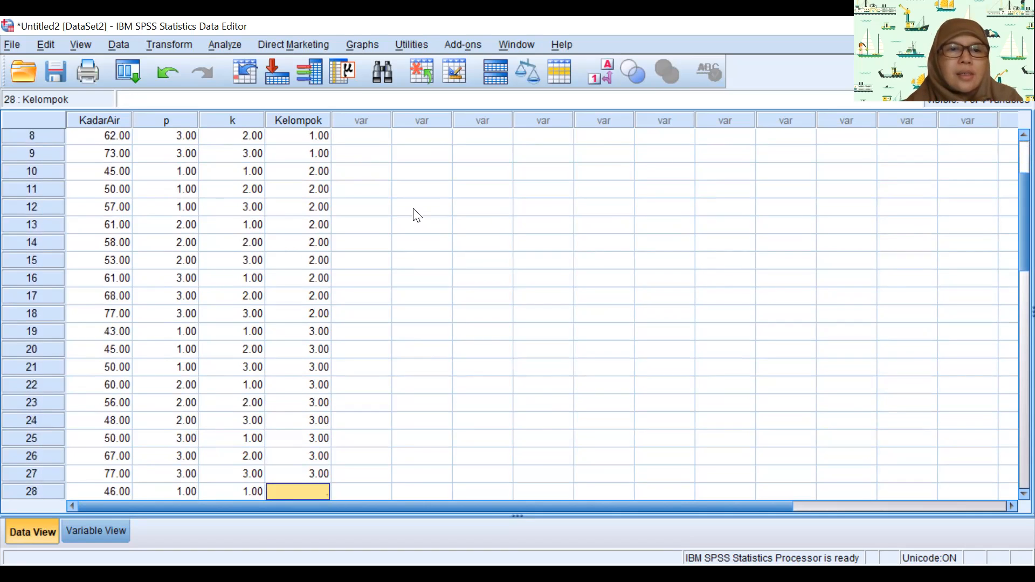
pyautogui.write('4')
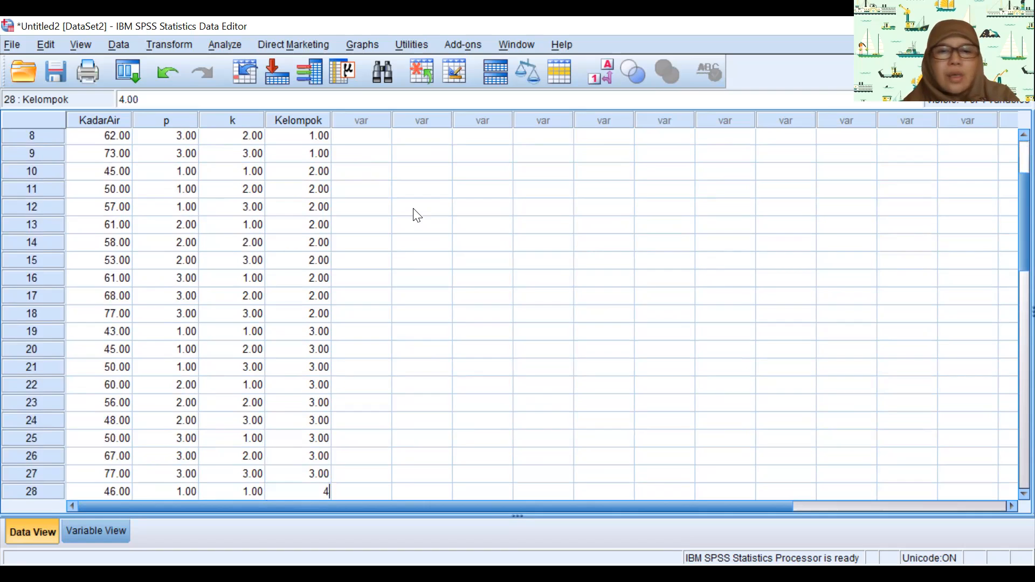
pyautogui.write(' 4 4 4 4 4 4 4 4 4')
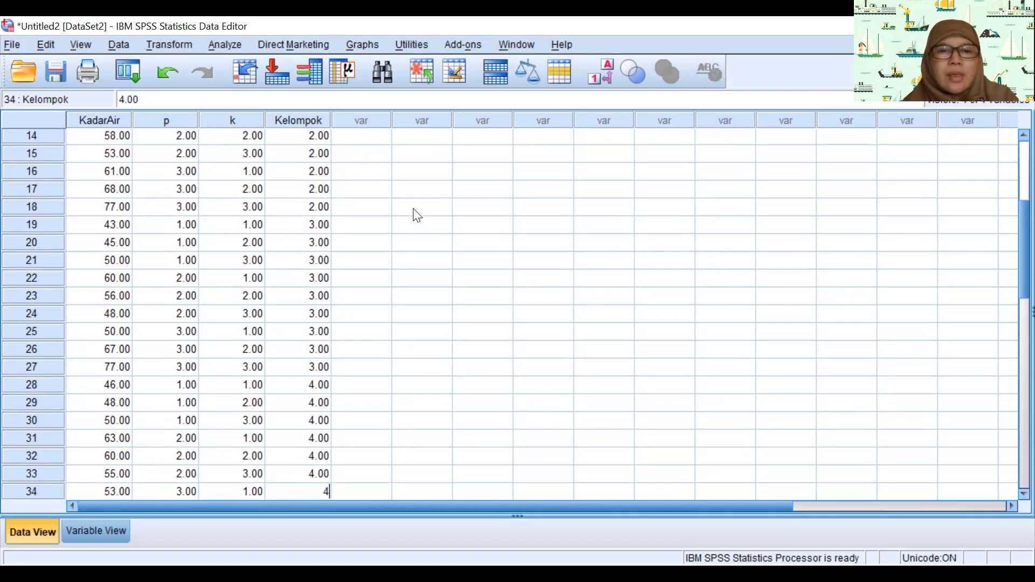
pyautogui.press('BackSpace')
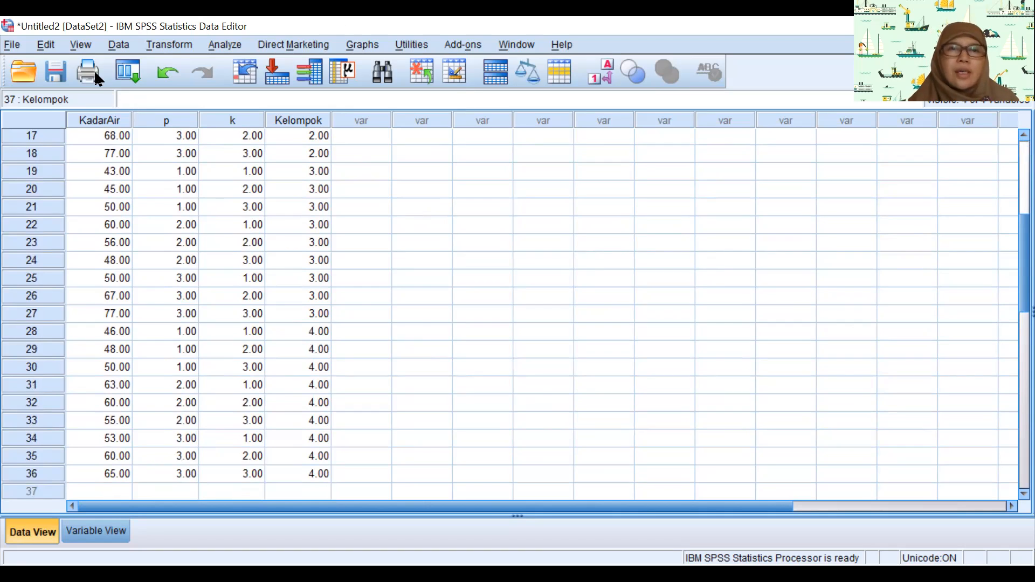
# Start a General Linear Model Univariate analysis with Kadar Air as the dependent variable
pyautogui.scroll(5, 360, 250)
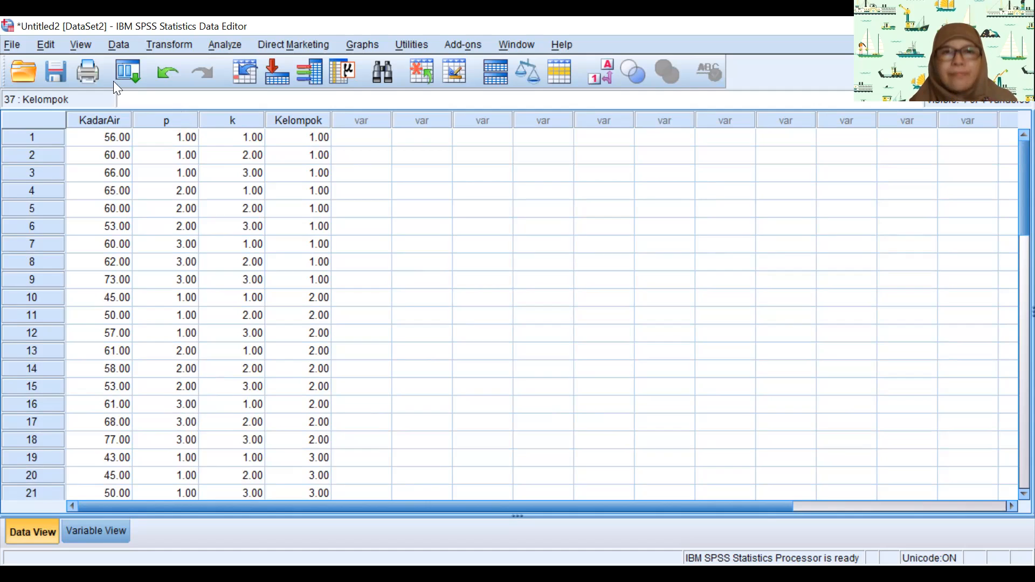
pyautogui.click(222, 46)
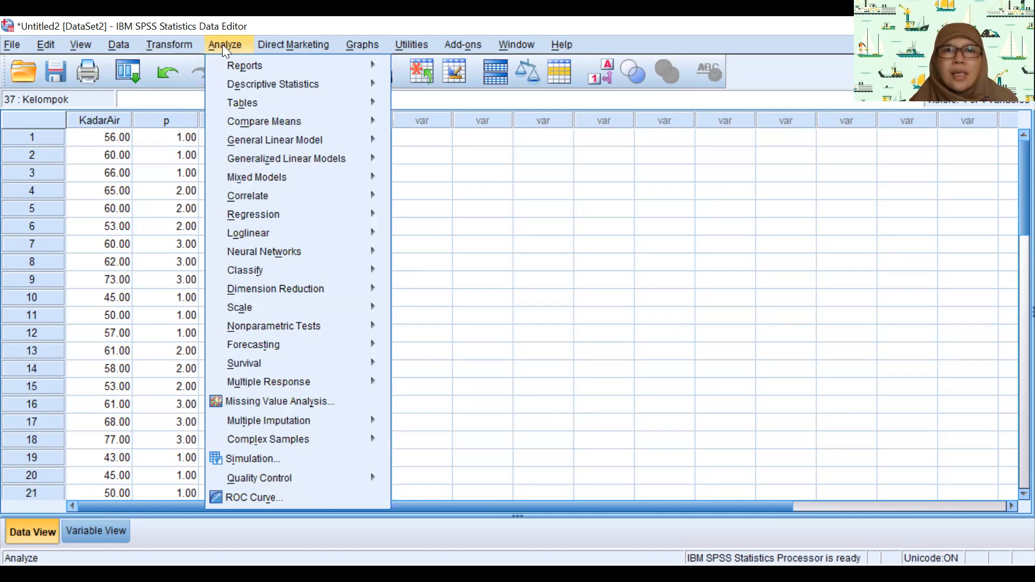
pyautogui.moveTo(260, 141)
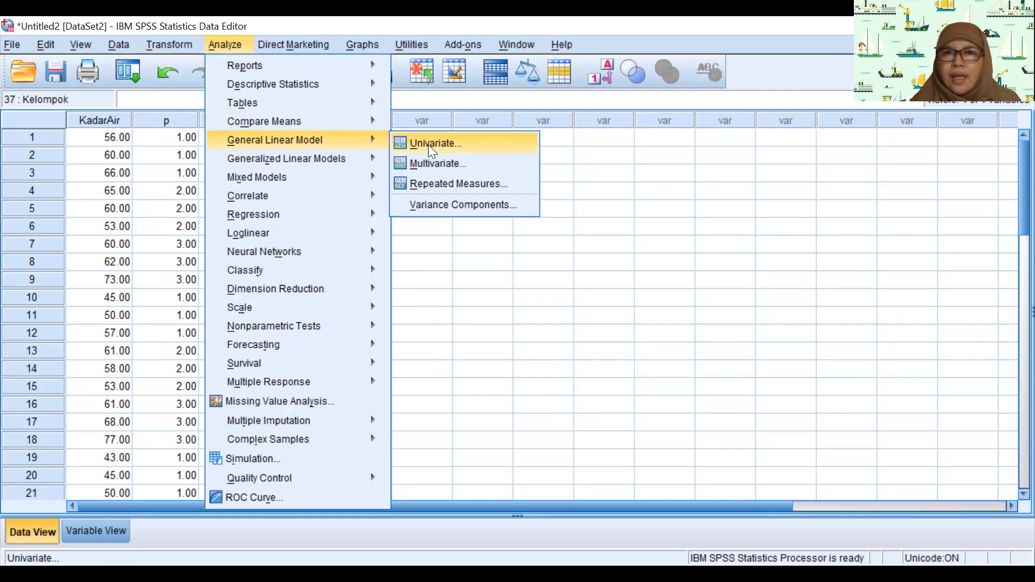
pyautogui.click(428, 143)
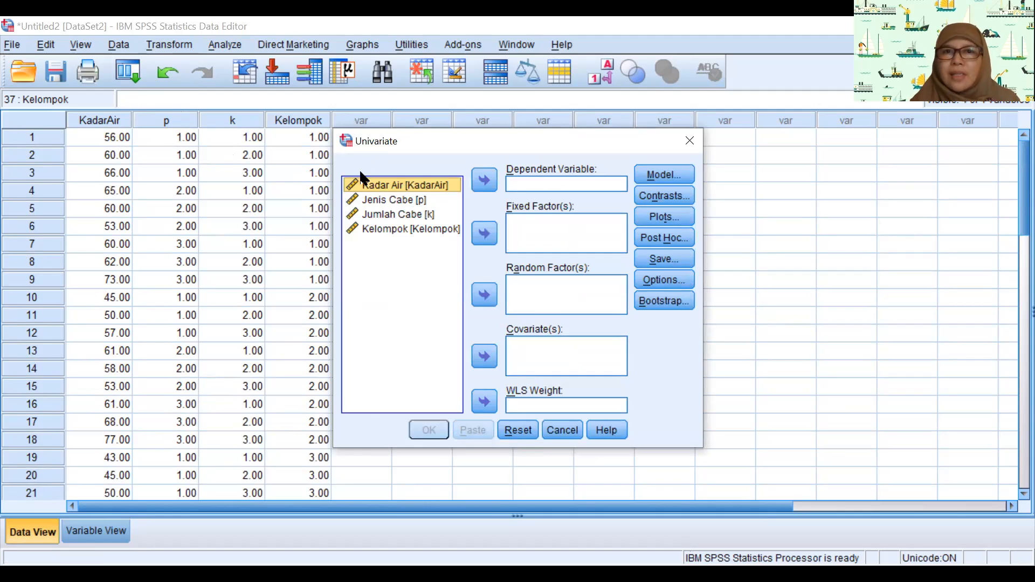
pyautogui.click(479, 178)
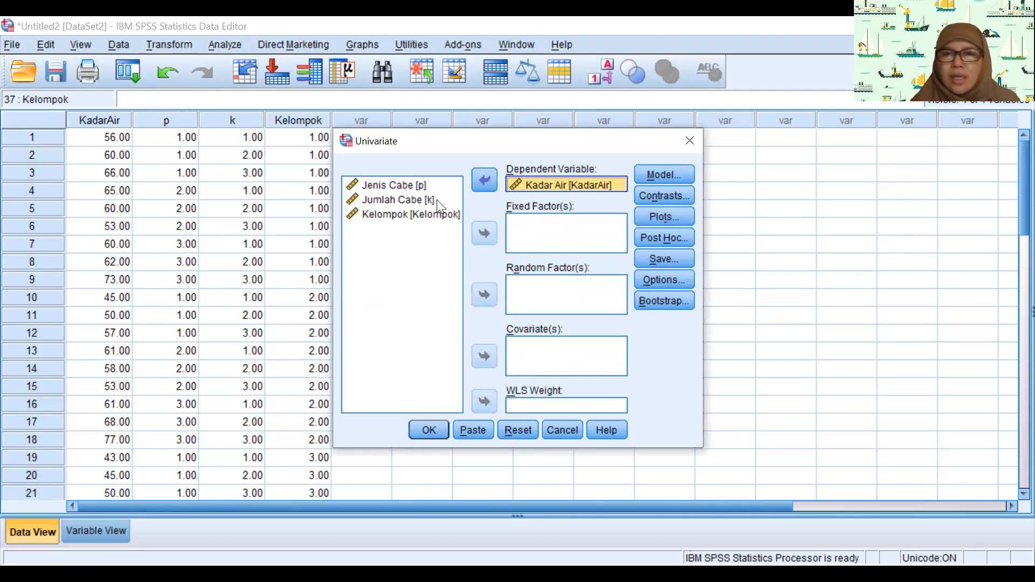
# Assign Jenis Cabe (p), Jumlah Cabe (k) and Kelompok as fixed factors of the univariate analysis
pyautogui.click(406, 184)
pyautogui.click(481, 231)
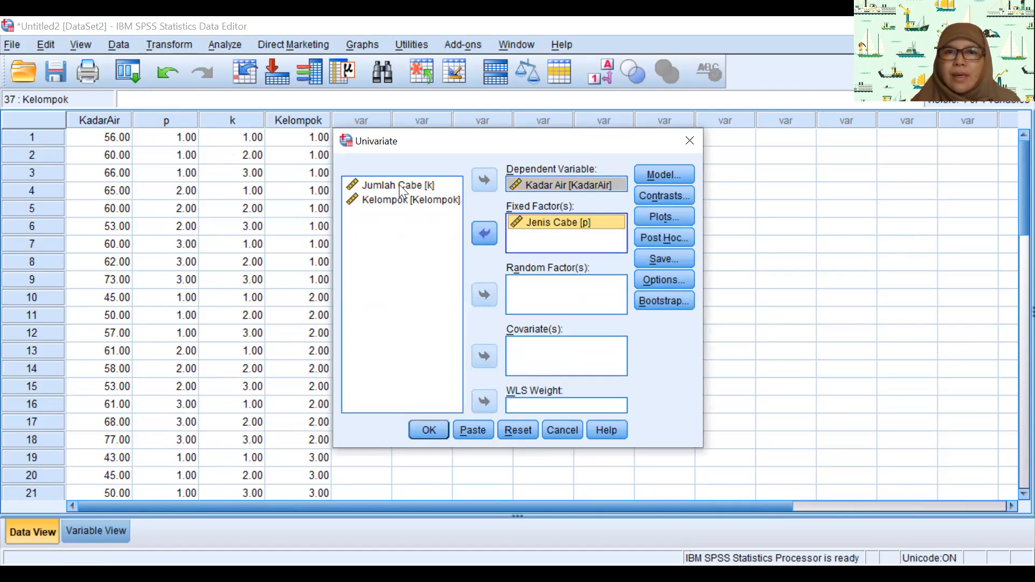
pyautogui.click(485, 236)
pyautogui.click(417, 190)
pyautogui.click(483, 237)
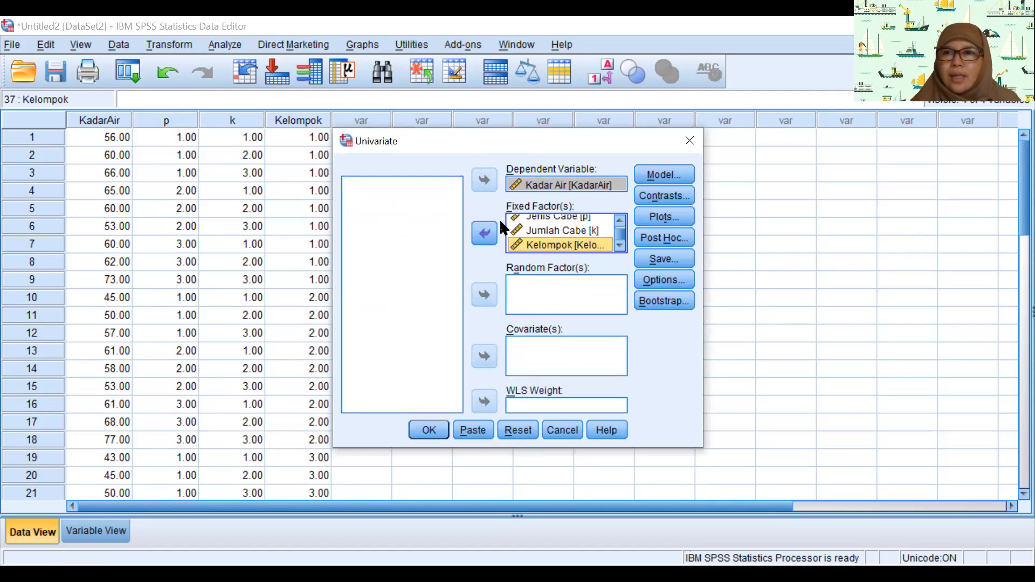
# Switch the univariate model to Custom and add the single terms p and k
pyautogui.click(652, 177)
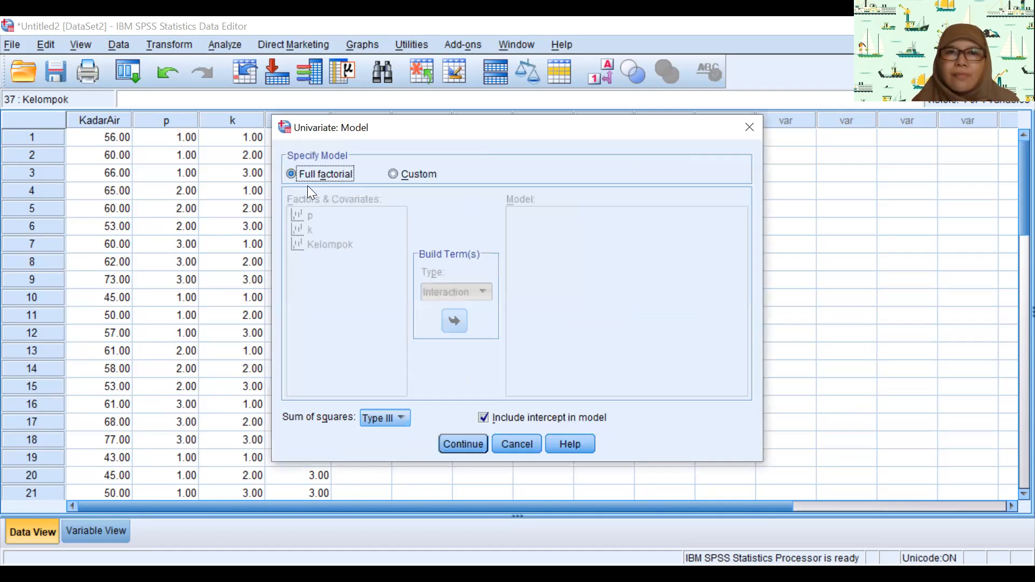
pyautogui.click(393, 174)
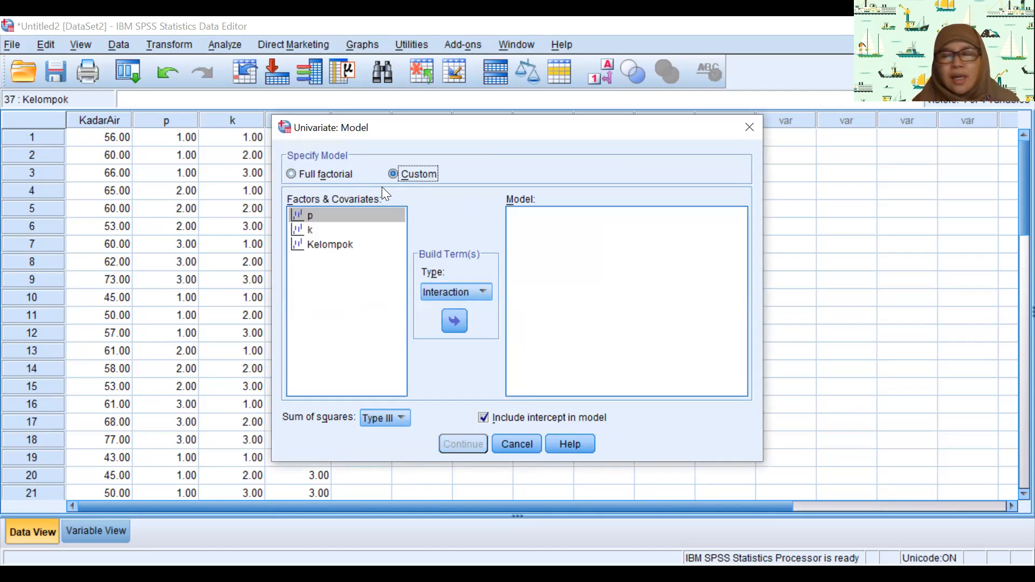
pyautogui.click(308, 214)
pyautogui.click(456, 321)
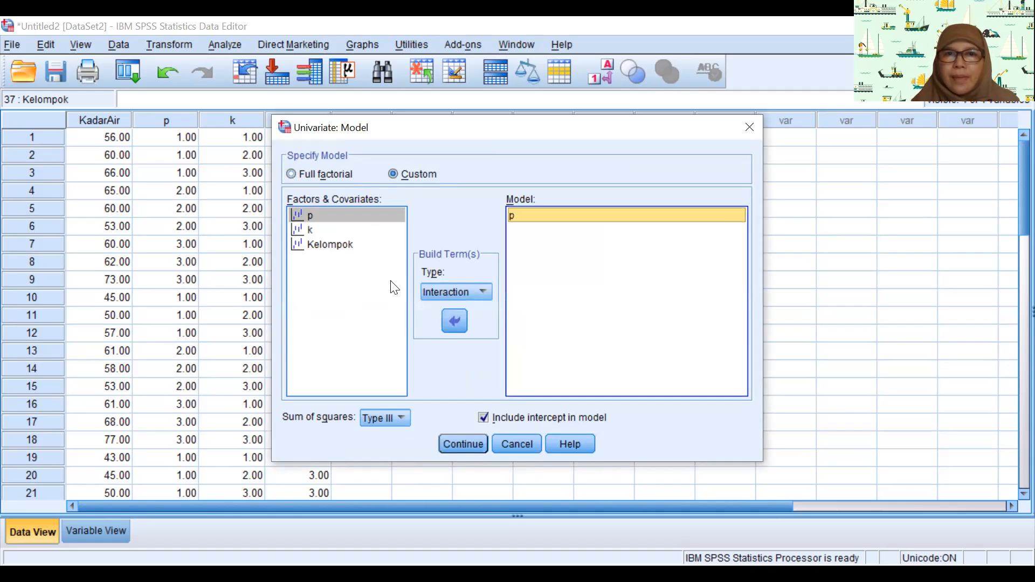
pyautogui.click(315, 229)
pyautogui.click(455, 322)
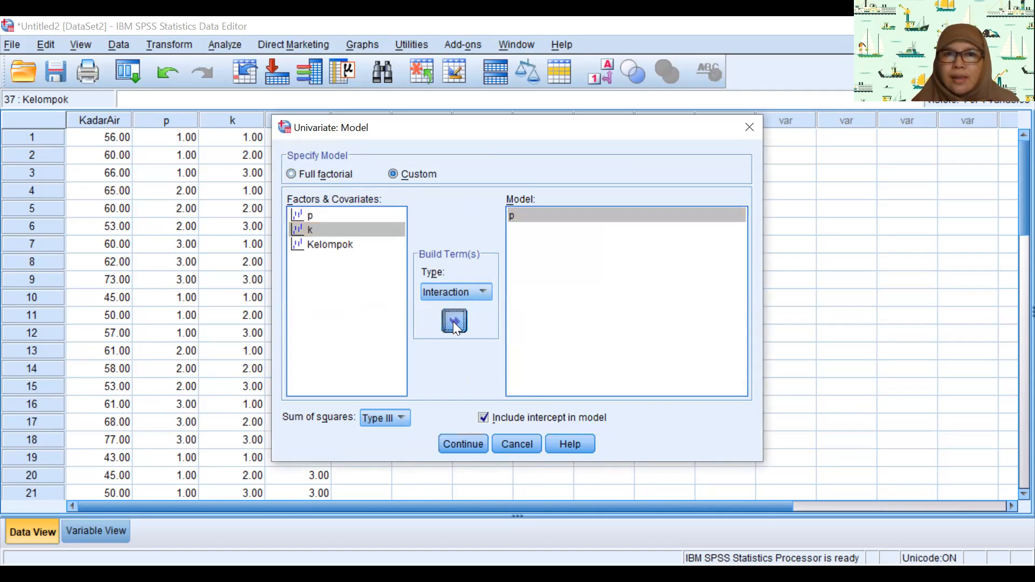
# Add the k*p interaction and the Kelompok term to the custom model and accept it
pyautogui.click(314, 215)
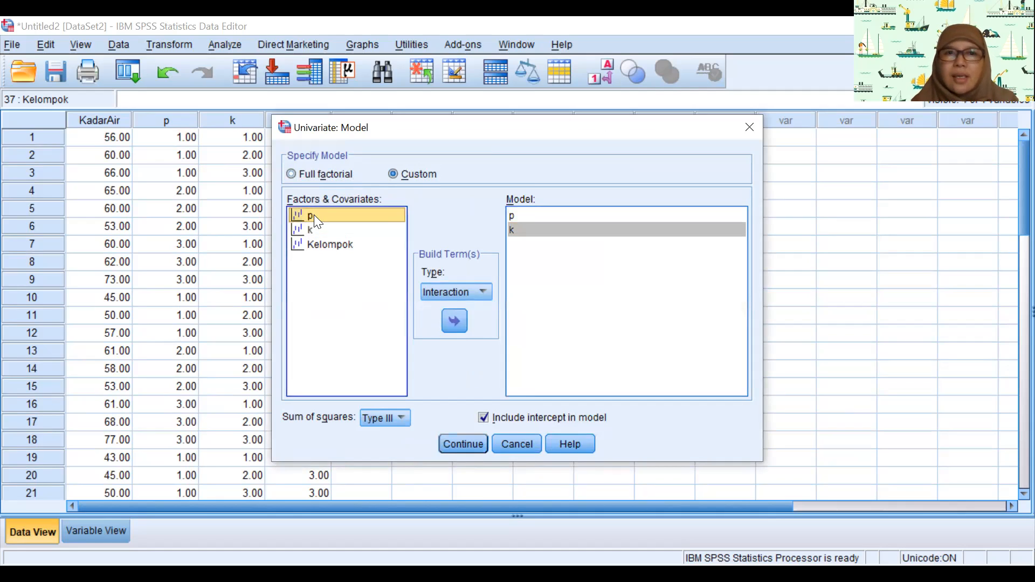
pyautogui.keyDown('ctrl'); pyautogui.click(314, 230); pyautogui.keyUp('ctrl')
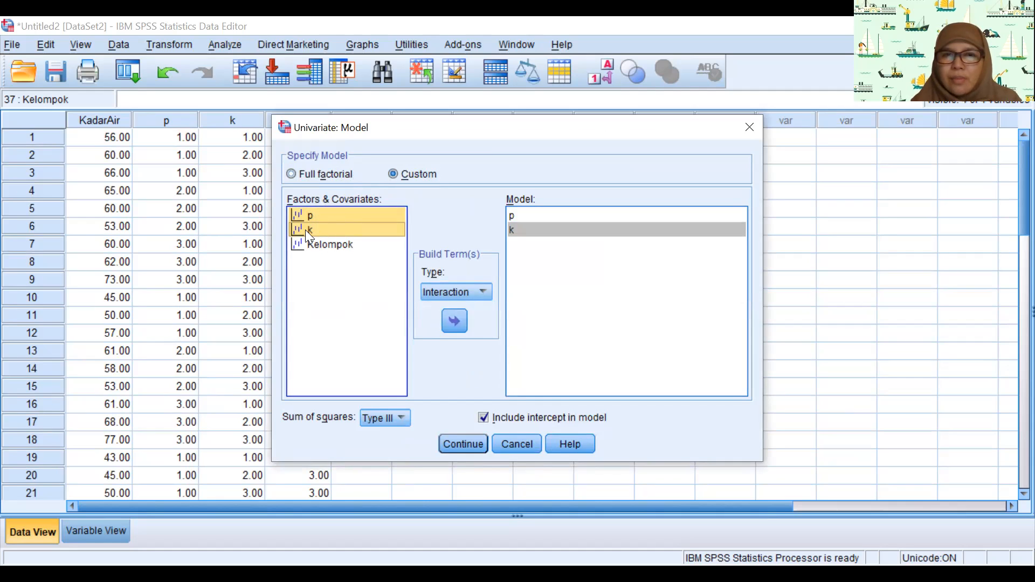
pyautogui.click(453, 324)
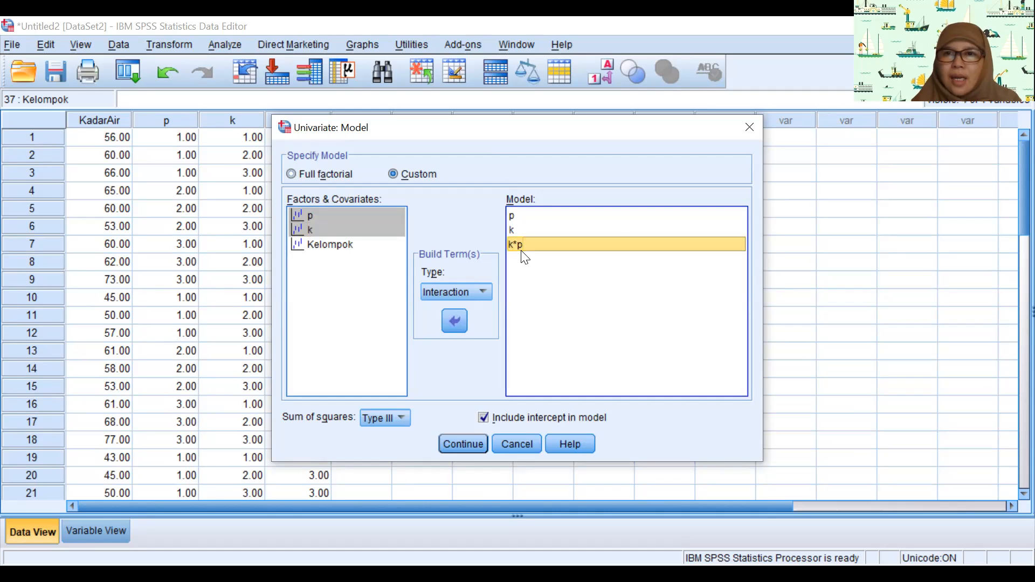
pyautogui.click(327, 246)
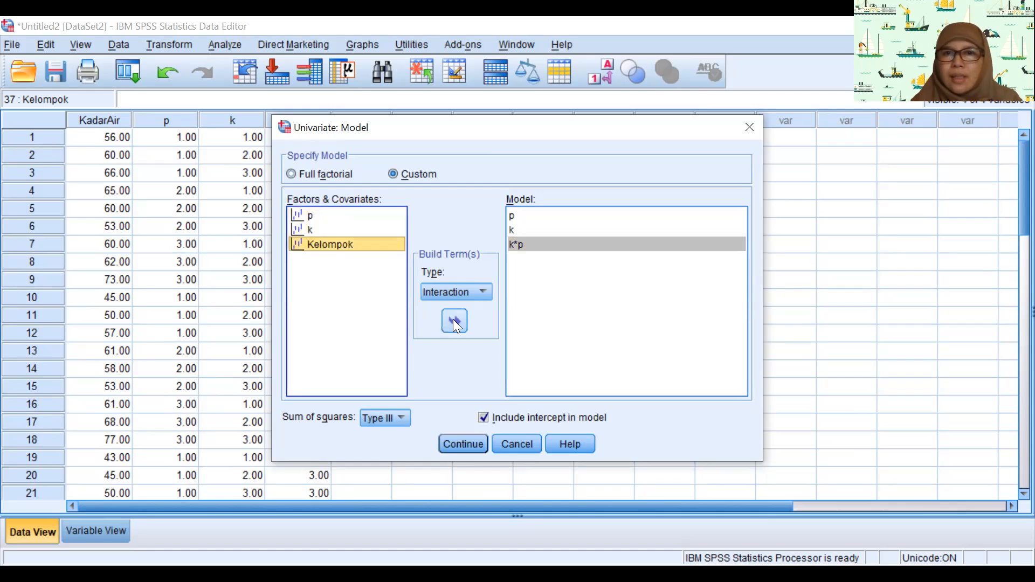
pyautogui.click(454, 321)
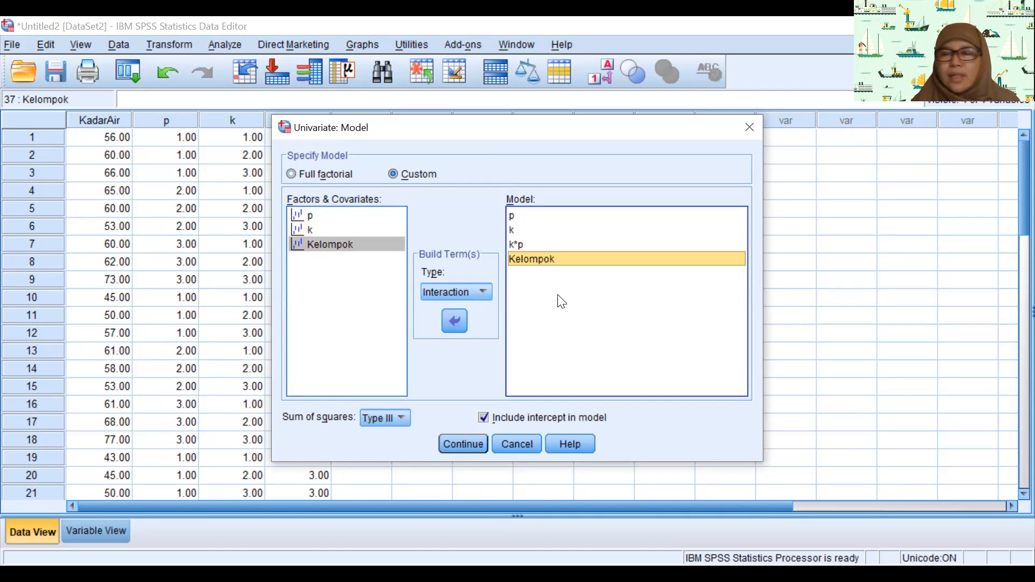
pyautogui.click(463, 444)
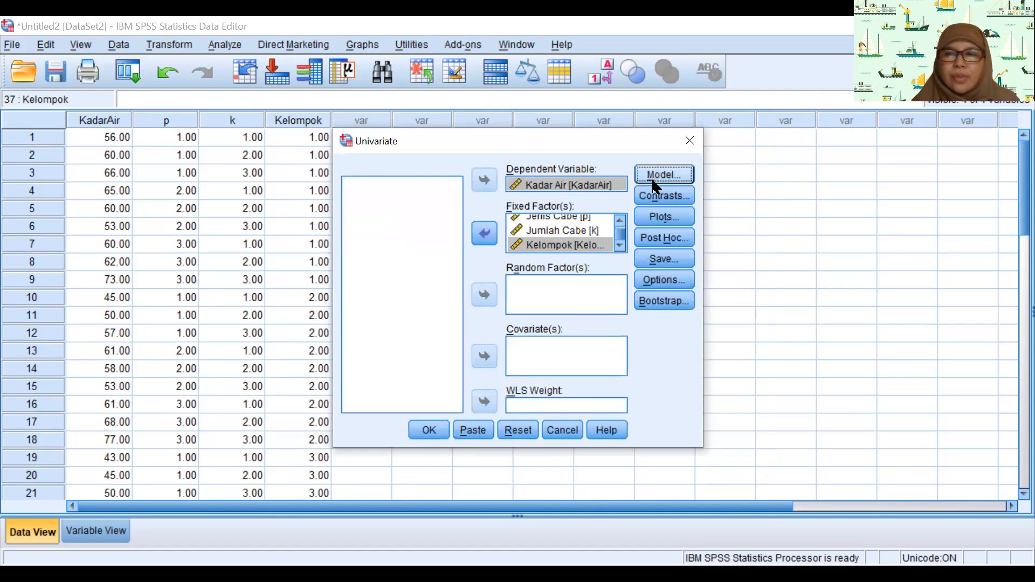
# Include p, k and Kelompok in the post hoc multiple comparisons
pyautogui.click(653, 237)
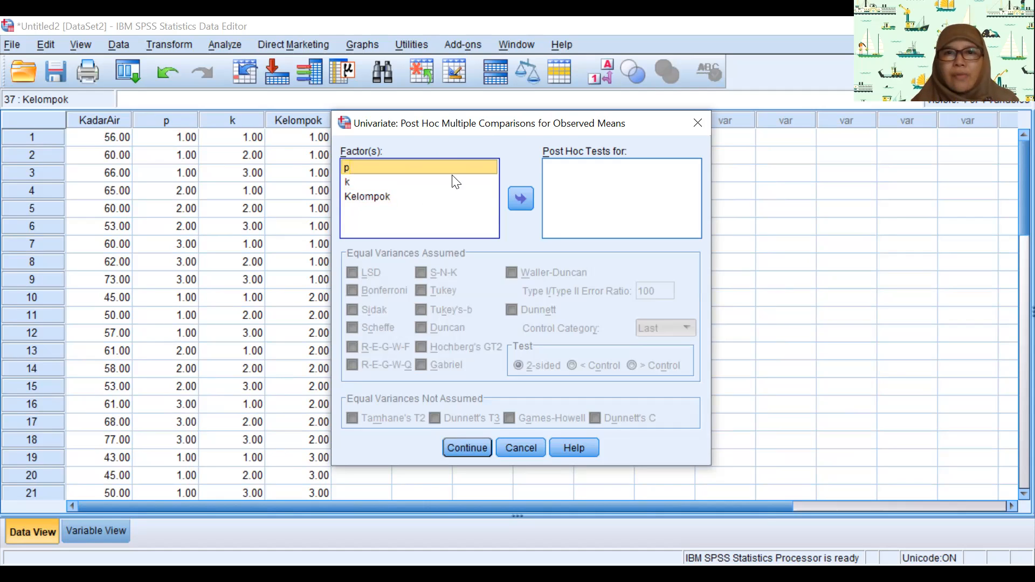
pyautogui.click(517, 198)
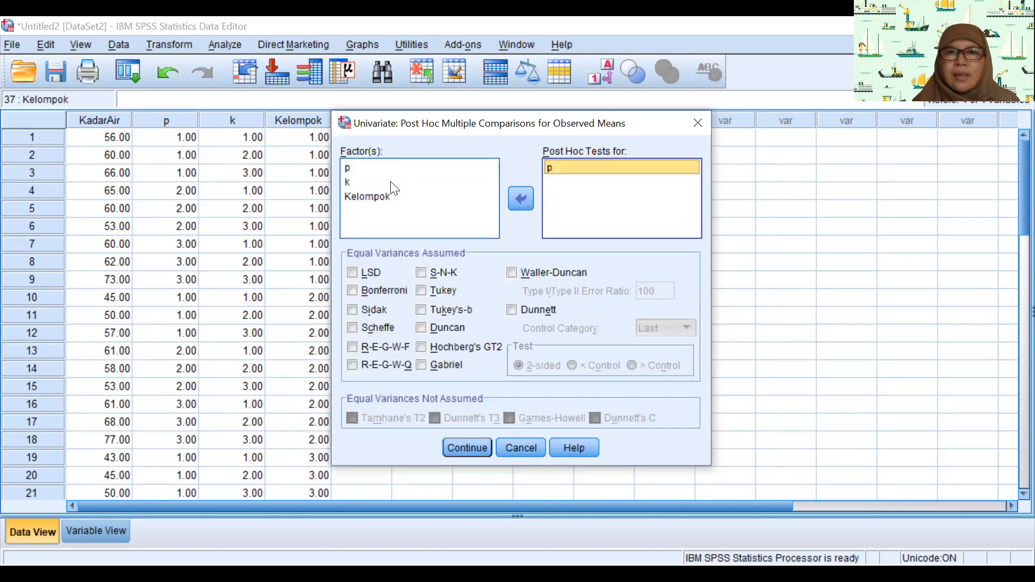
pyautogui.click(351, 181)
pyautogui.click(518, 198)
pyautogui.click(428, 196)
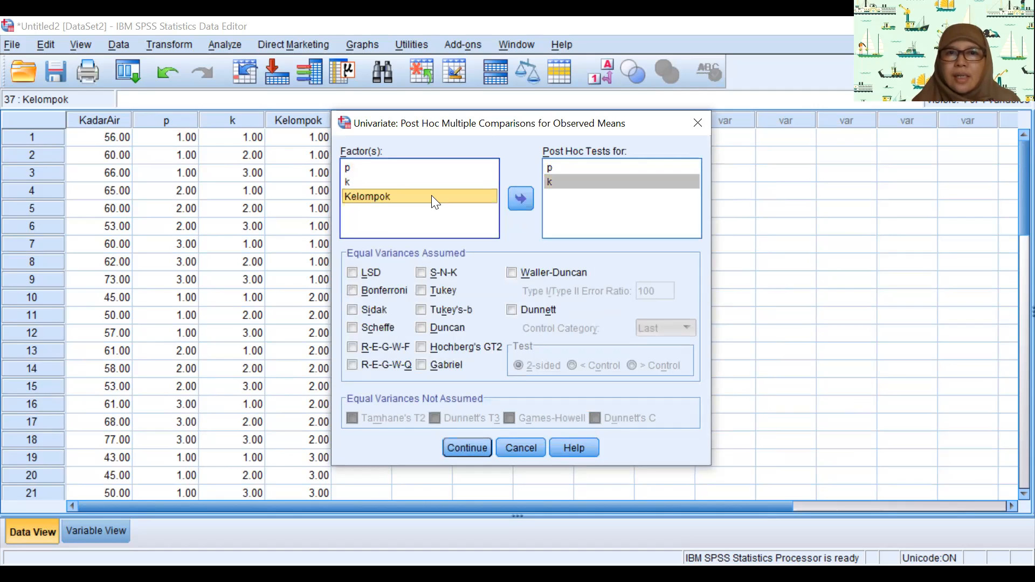
pyautogui.click(518, 198)
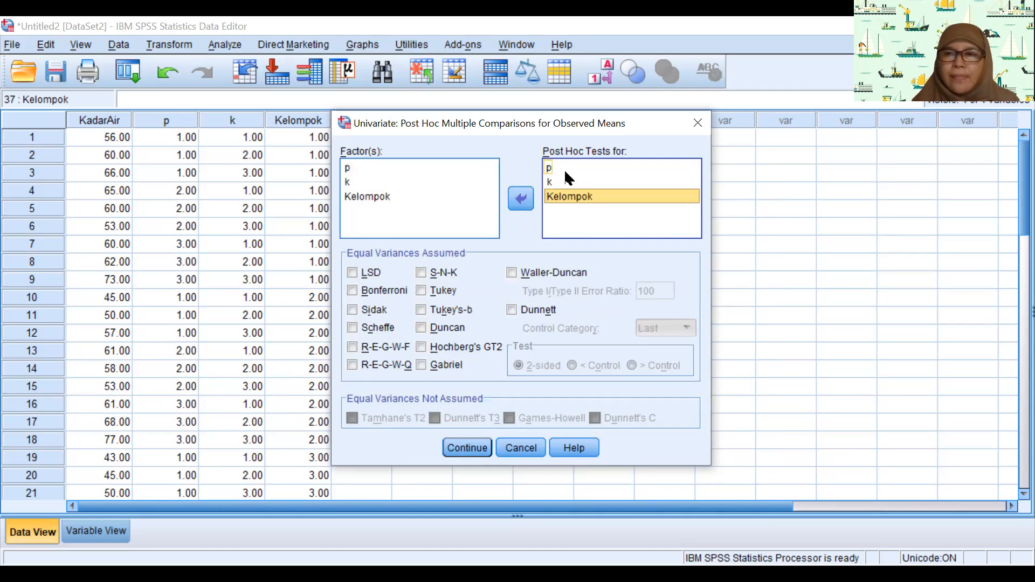
# Choose the Duncan post hoc test and run the univariate analysis
pyautogui.click(421, 326)
pyautogui.click(467, 449)
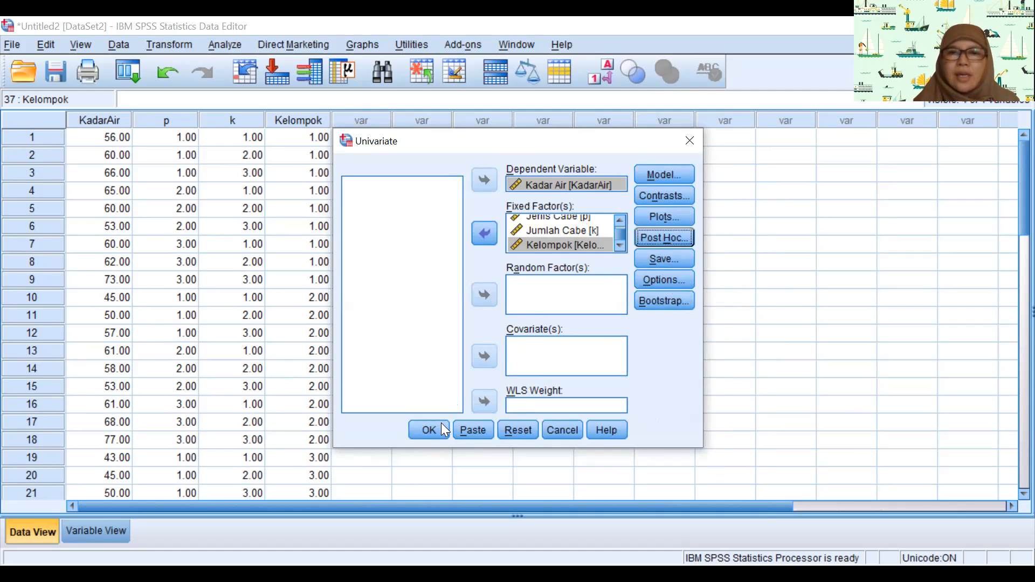
pyautogui.click(429, 431)
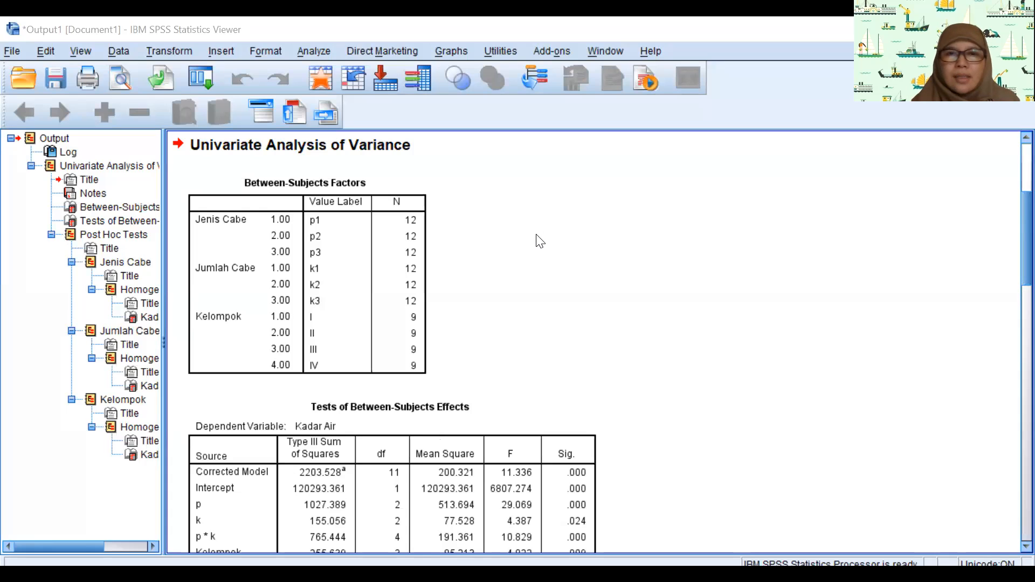
# Review the Between-Subjects Factors and Tests of Between-Subjects Effects tables of the univariate output
pyautogui.click(413, 232)
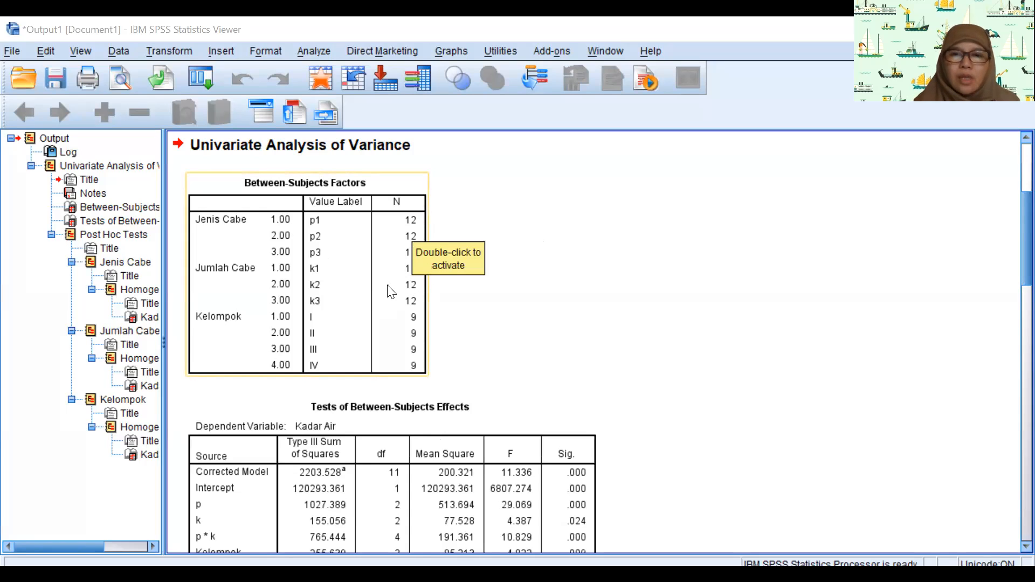
pyautogui.scroll(-3, 391, 289)
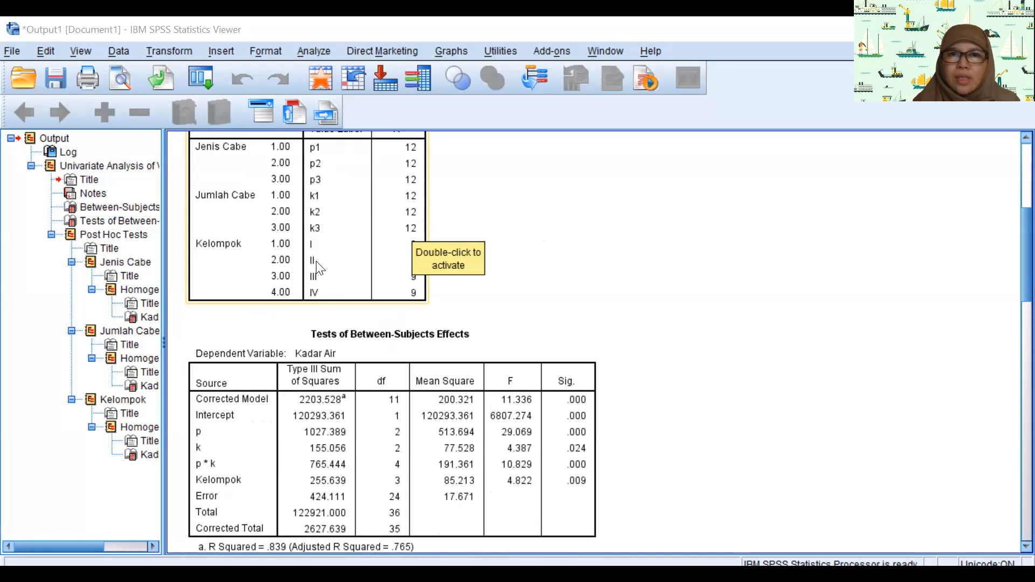
pyautogui.click(518, 296)
pyautogui.scroll(-5, 550, 283)
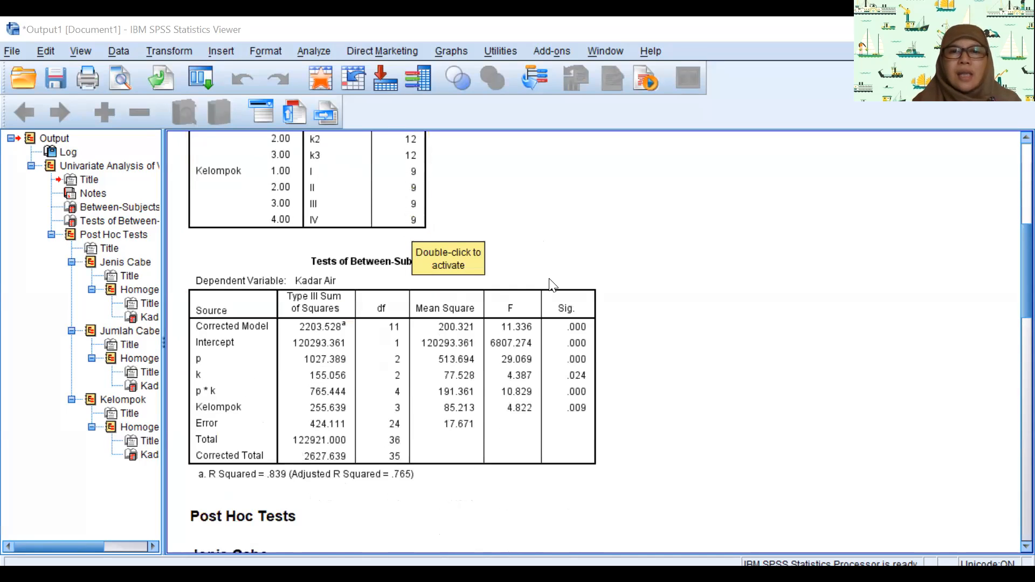
pyautogui.click(501, 294)
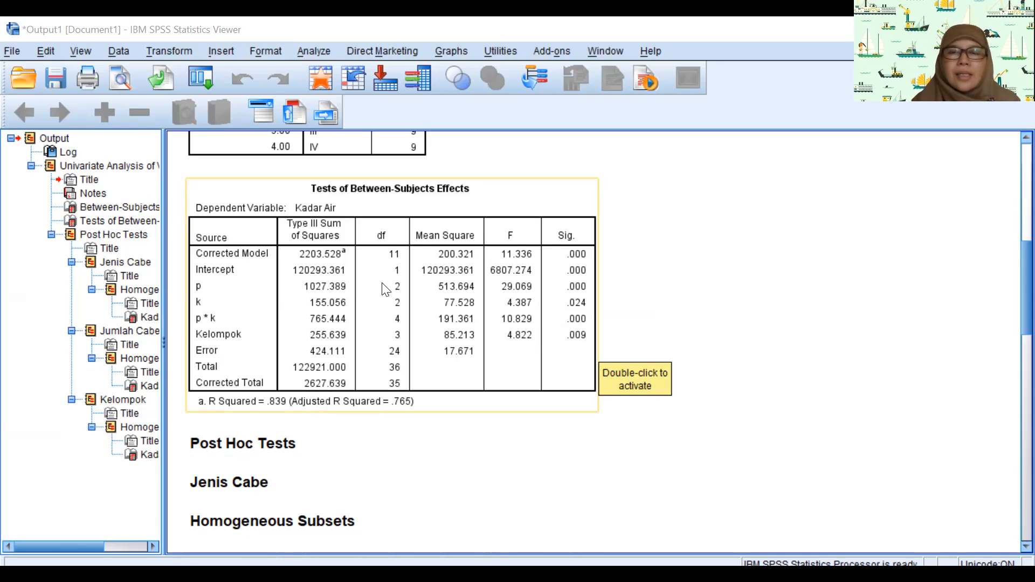
pyautogui.scroll(-3, 386, 289)
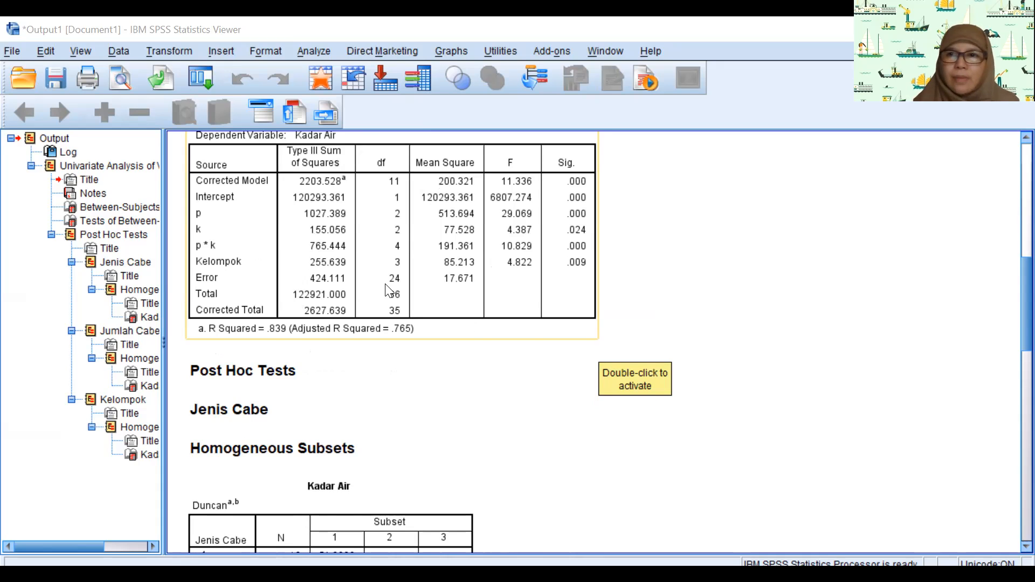
# Examine the Duncan homogeneous subsets for Jenis Cabe, Jumlah Cabe and Kelompok, and recheck the significance of the between-subjects effects
pyautogui.scroll(-9, 385, 284)
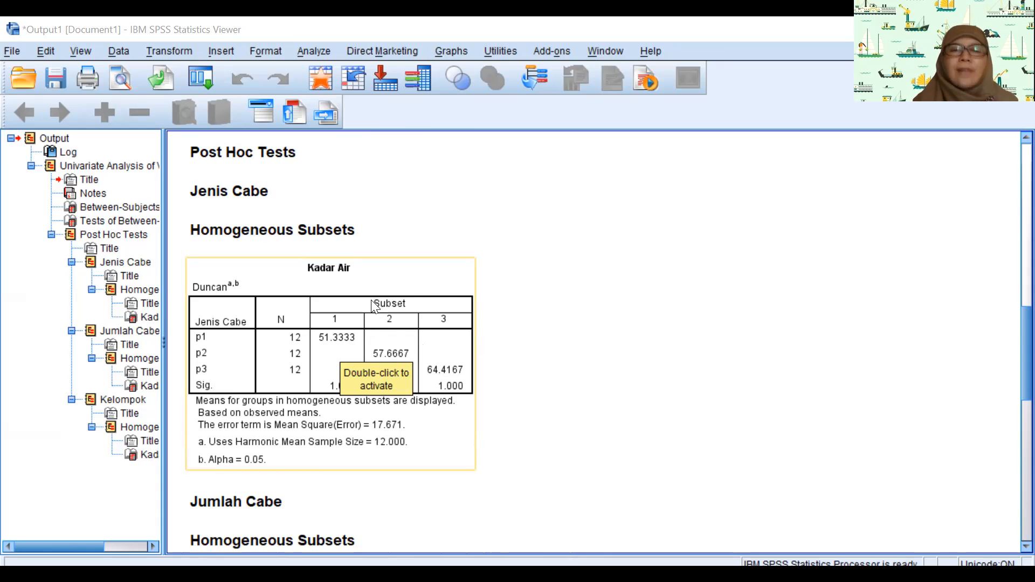
pyautogui.scroll(-5, 375, 306)
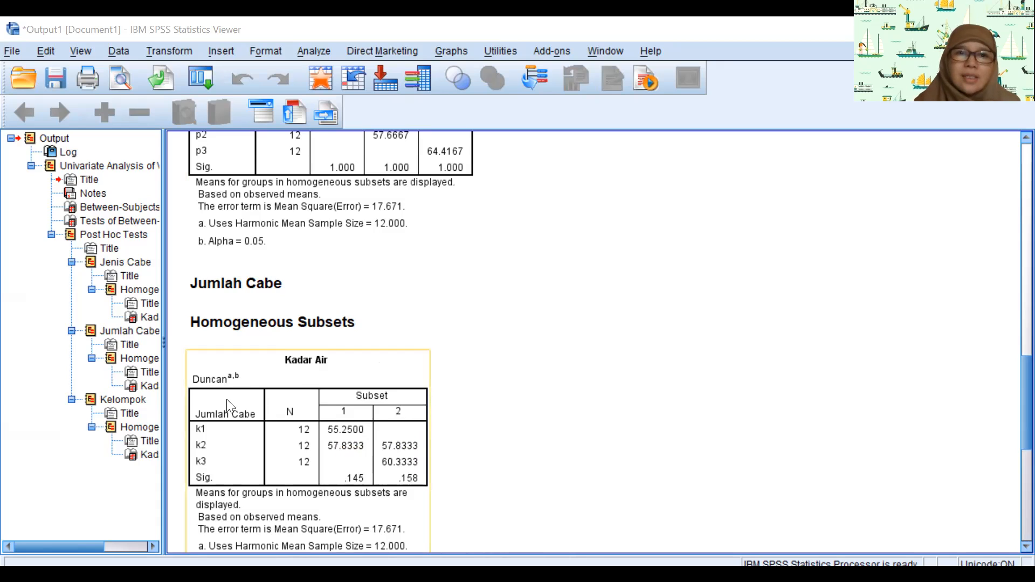
pyautogui.click(234, 330)
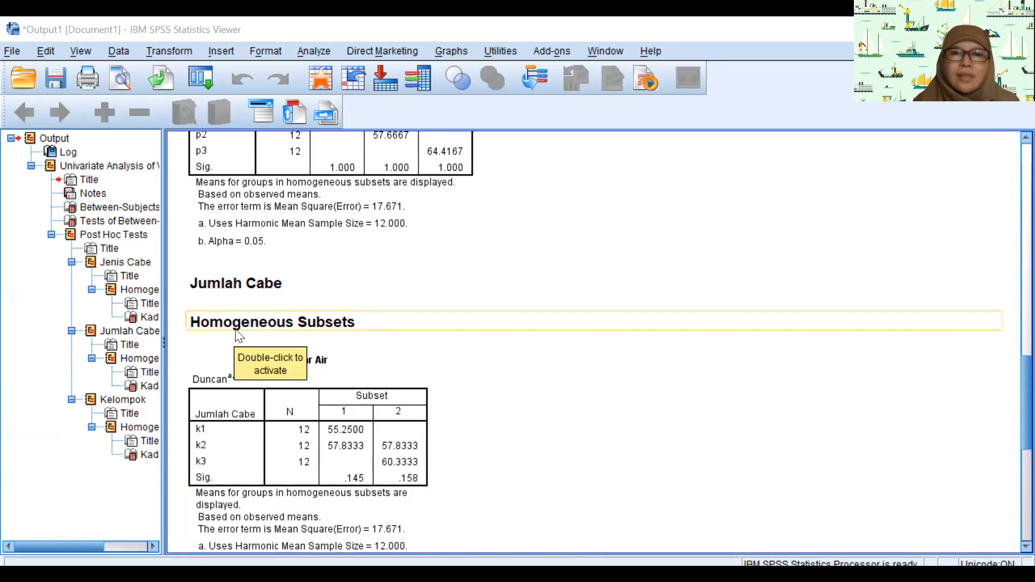
pyautogui.scroll(-10, 237, 336)
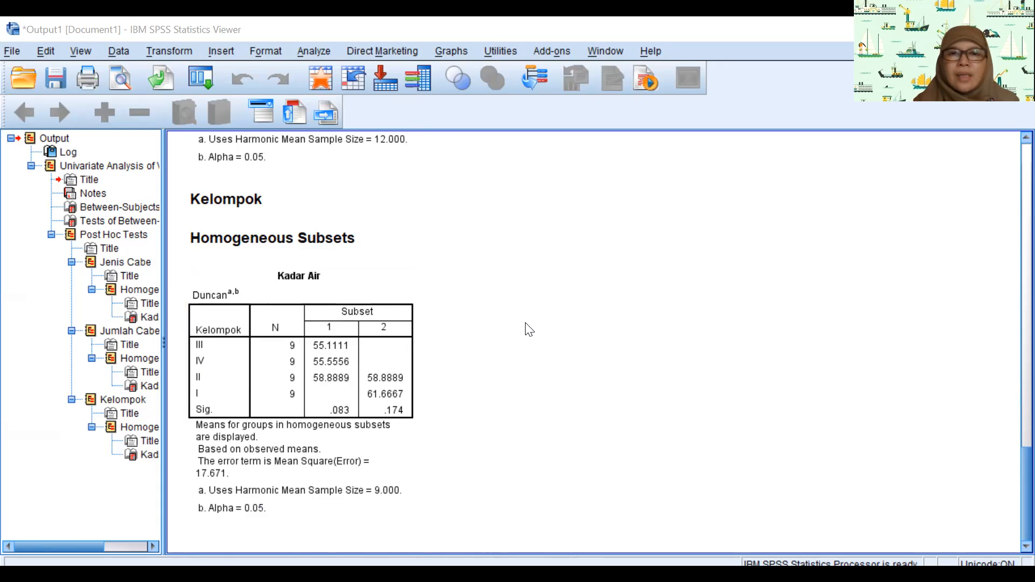
pyautogui.scroll(20, 527, 328)
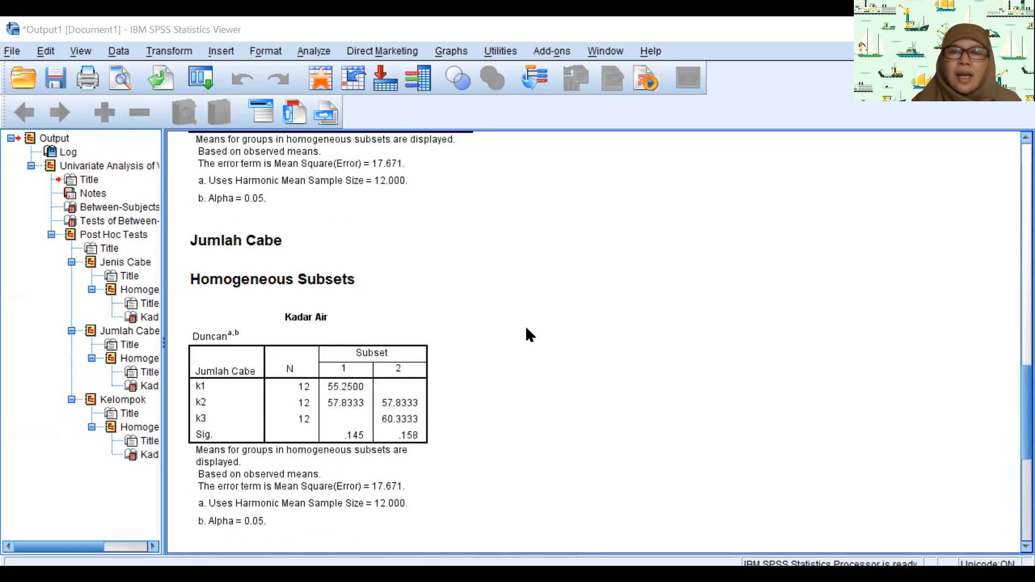
pyautogui.scroll(3, 525, 327)
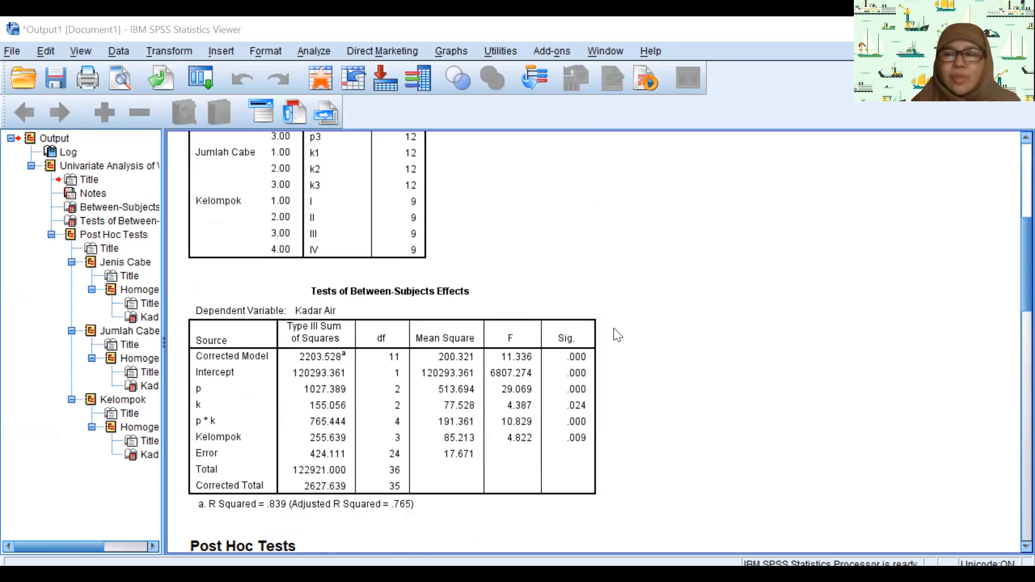
pyautogui.scroll(-3, 617, 335)
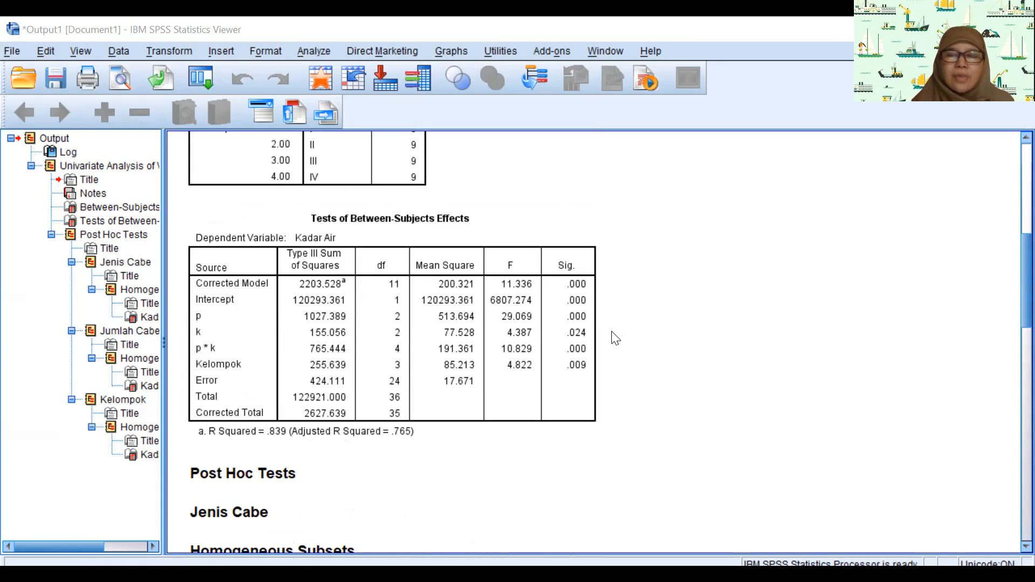
pyautogui.scroll(-3, 616, 339)
pyautogui.scroll(-3, 615, 347)
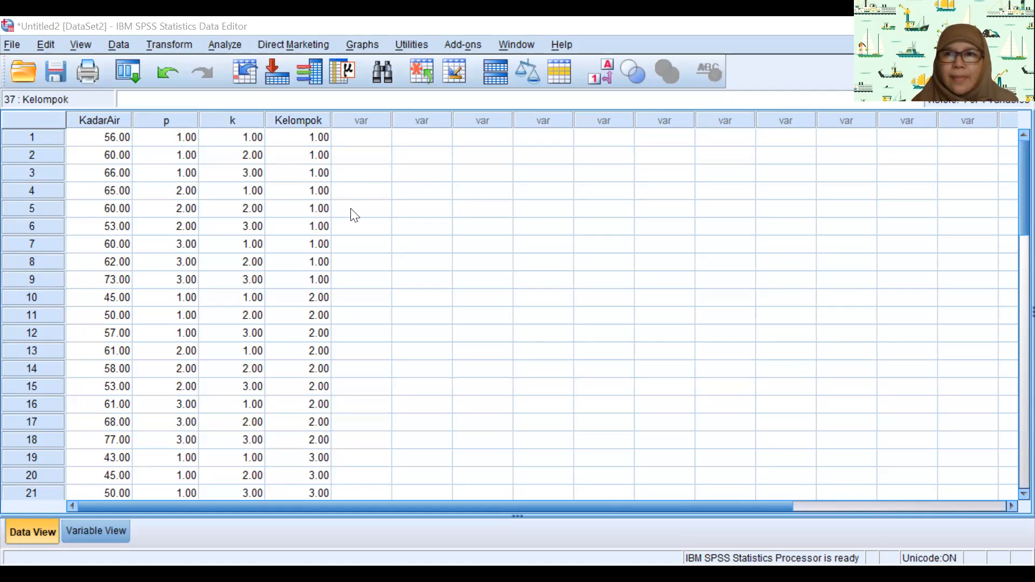
# Return to the dataset and define a new variable named pk below Kelompok
pyautogui.scroll(-6, 354, 226)
pyautogui.scroll(6, 350, 236)
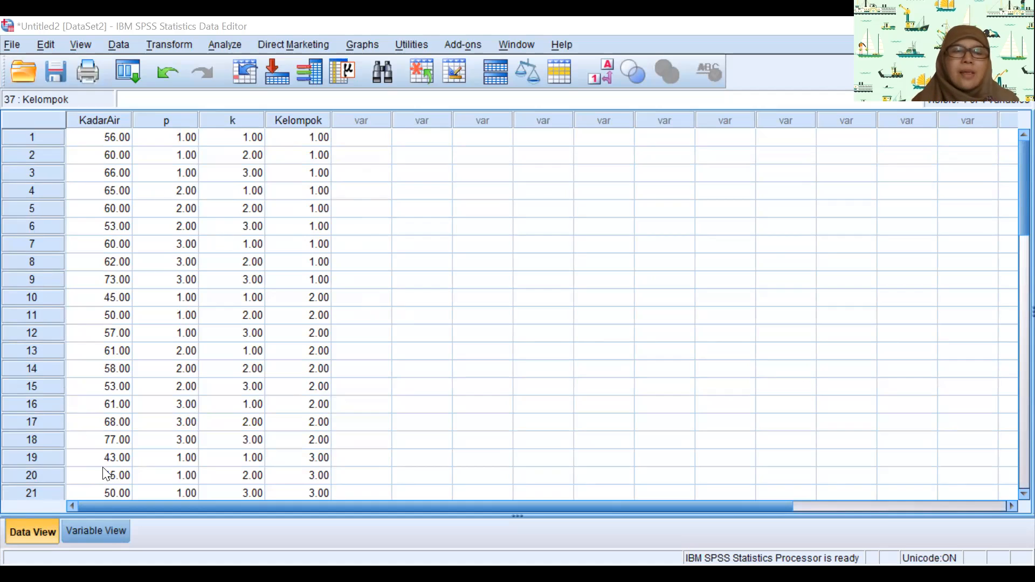
pyautogui.click(102, 534)
pyautogui.click(135, 189)
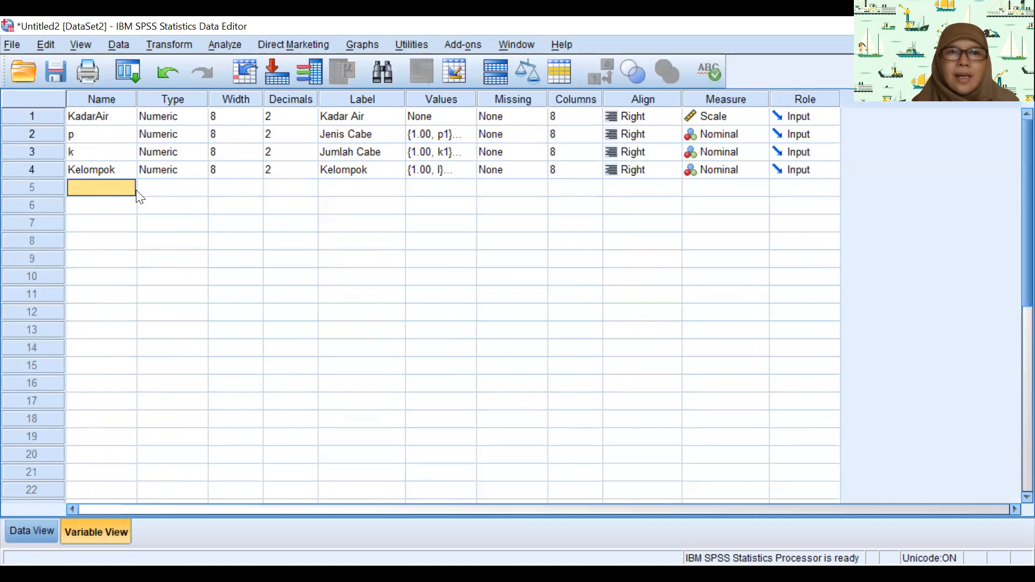
pyautogui.write('pk')
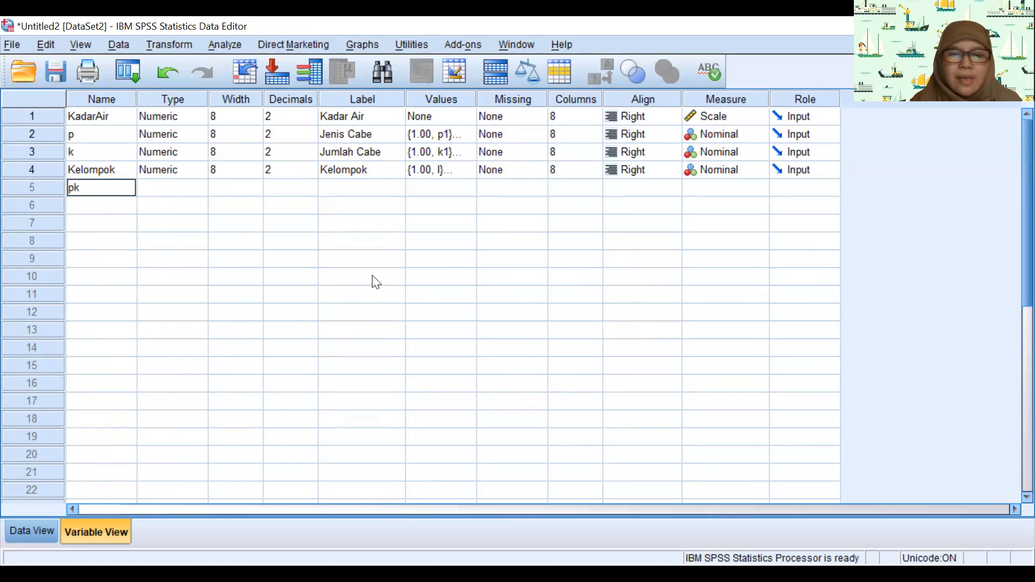
pyautogui.press('Return')
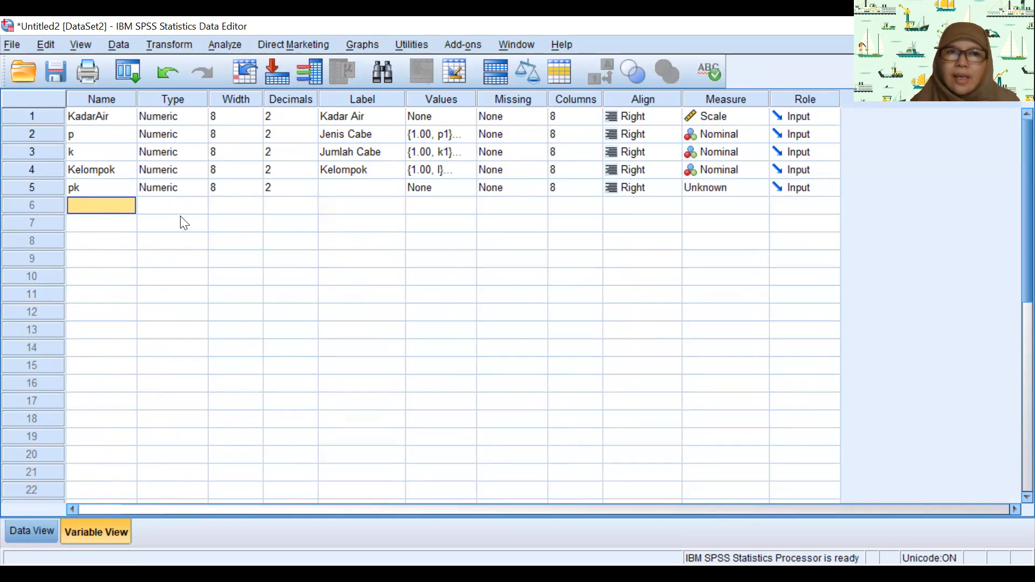
# Change the type of the pk variable to String
pyautogui.click(178, 188)
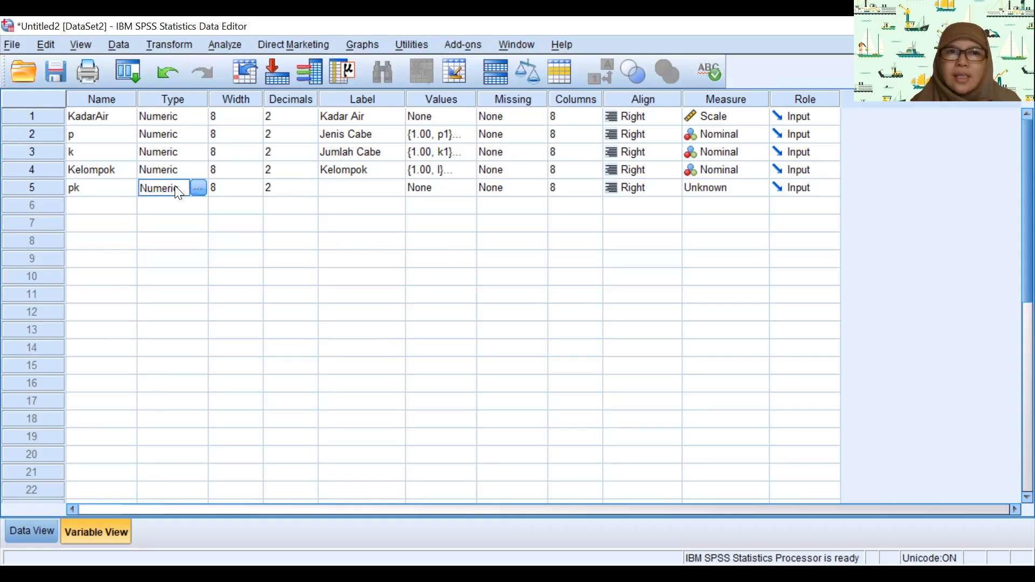
pyautogui.click(198, 187)
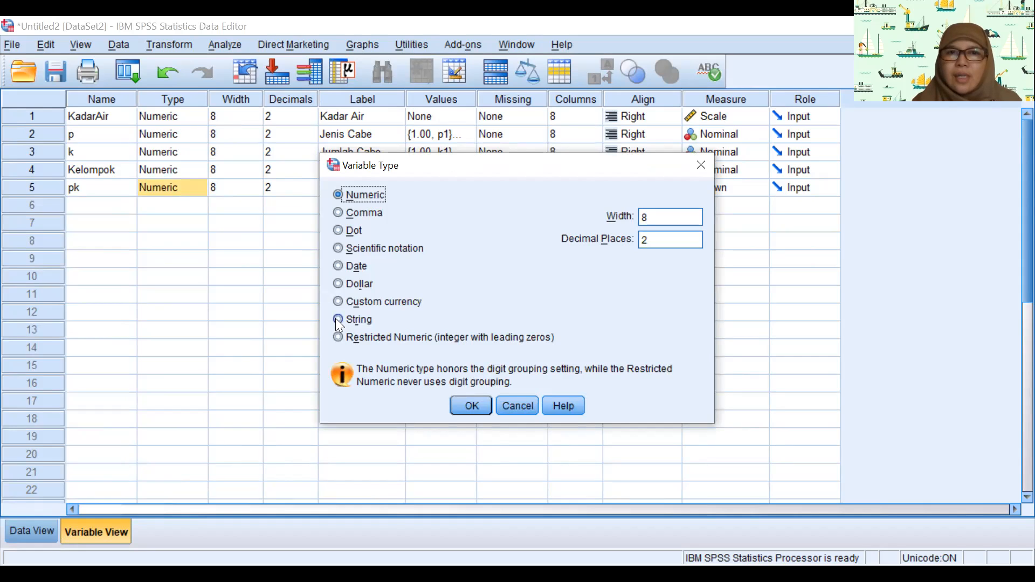
pyautogui.click(337, 320)
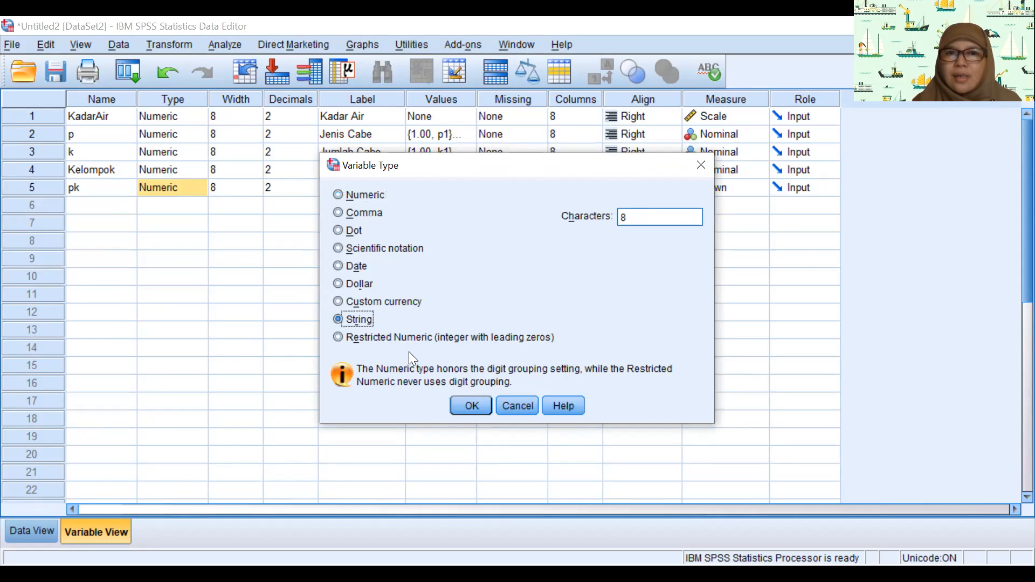
pyautogui.click(468, 406)
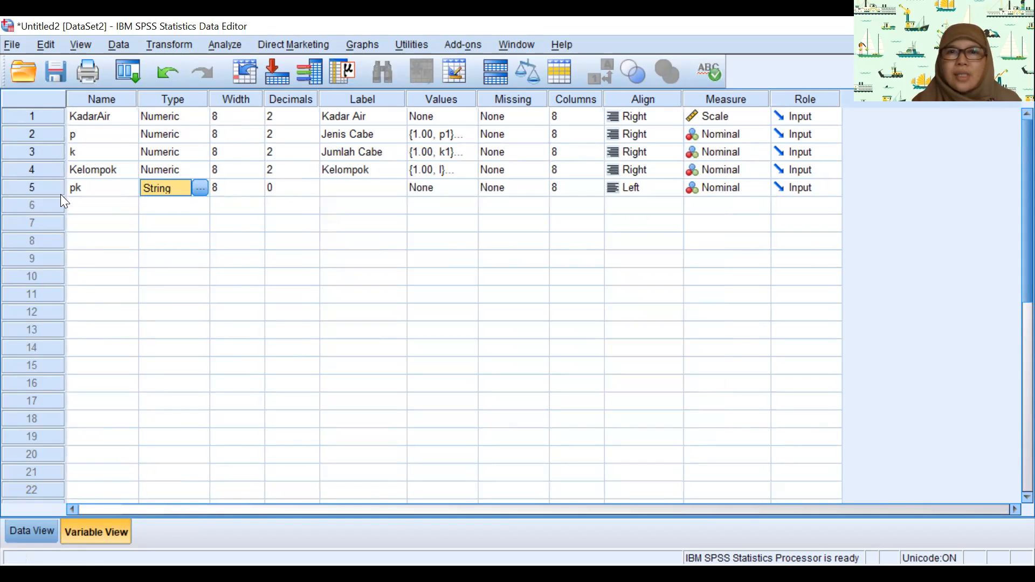
# Go back to the data rows and show value labels instead of numeric codes for p, k and Kelompok
pyautogui.click(28, 530)
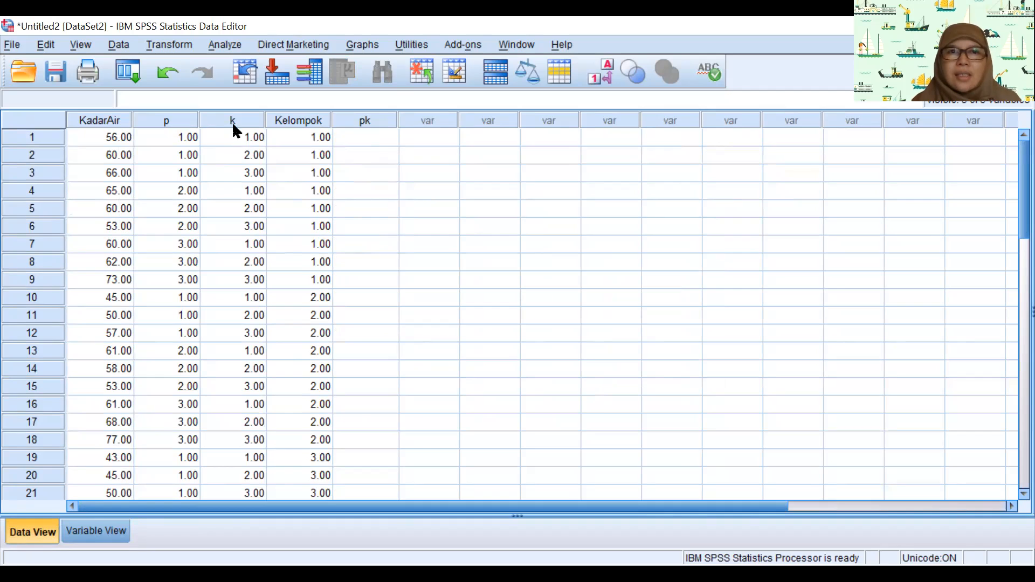
pyautogui.click(607, 69)
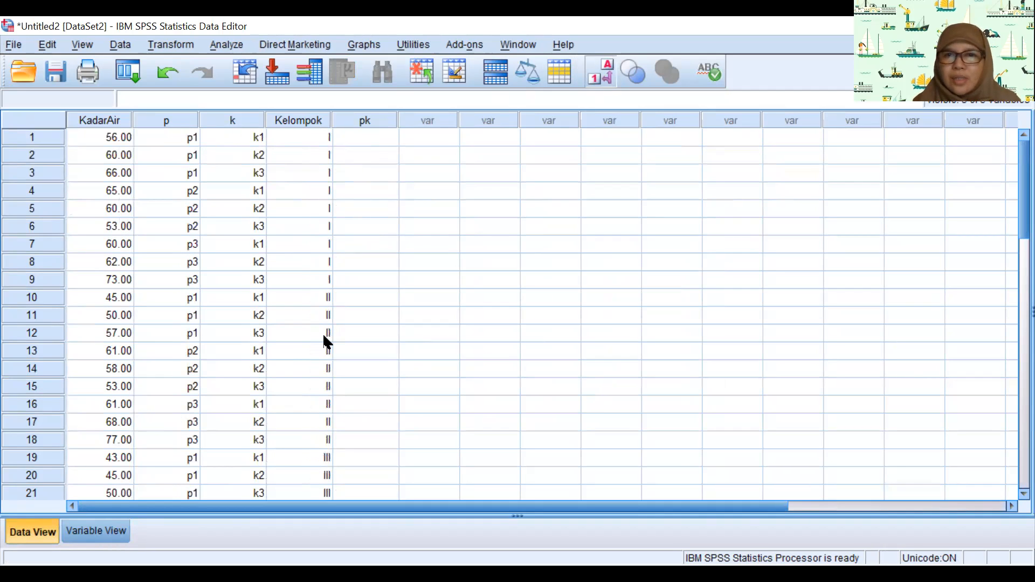
pyautogui.scroll(-5, 326, 300)
pyautogui.scroll(5, 326, 297)
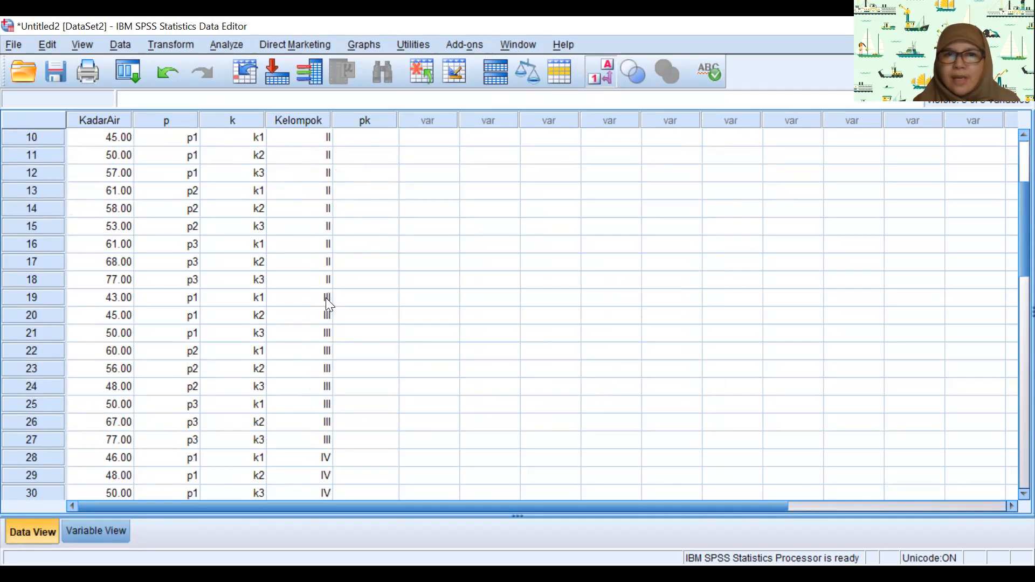
# Enter the treatment combinations p1k1, p1k2 and p1k3 for the pk variable in rows 1 to 3
pyautogui.click(383, 138)
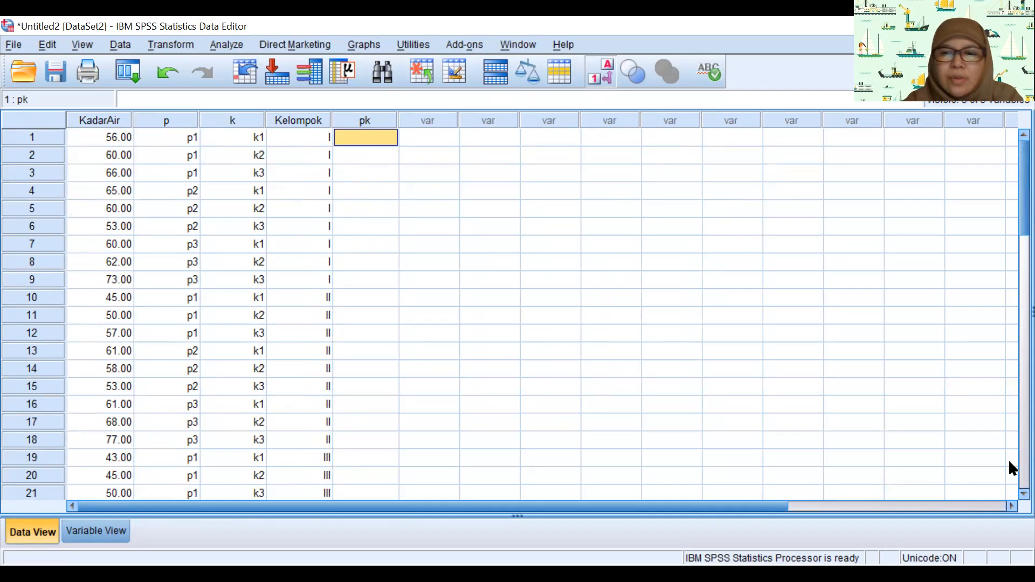
pyautogui.write('p1k1')
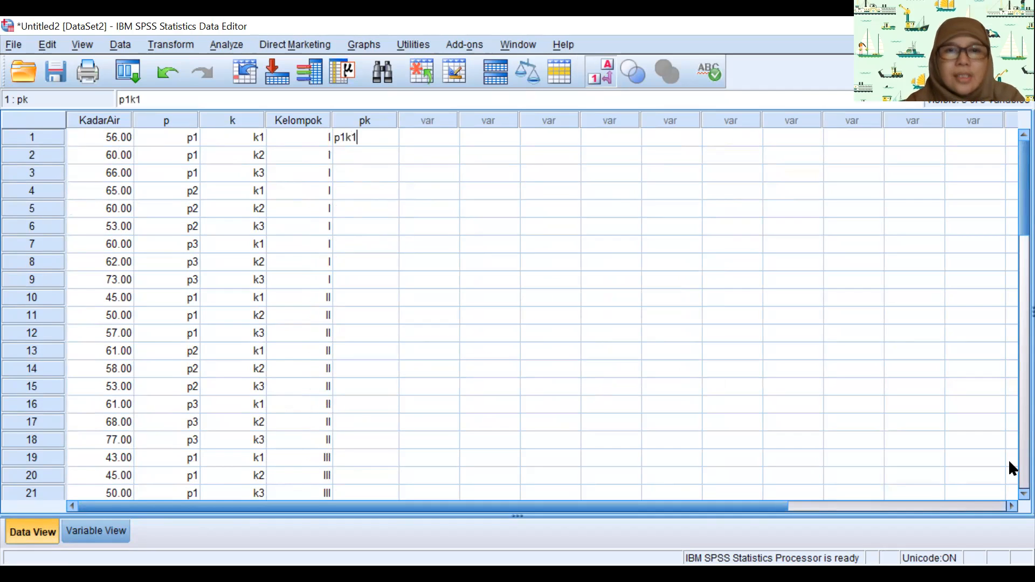
pyautogui.press('Return')
pyautogui.write('p')
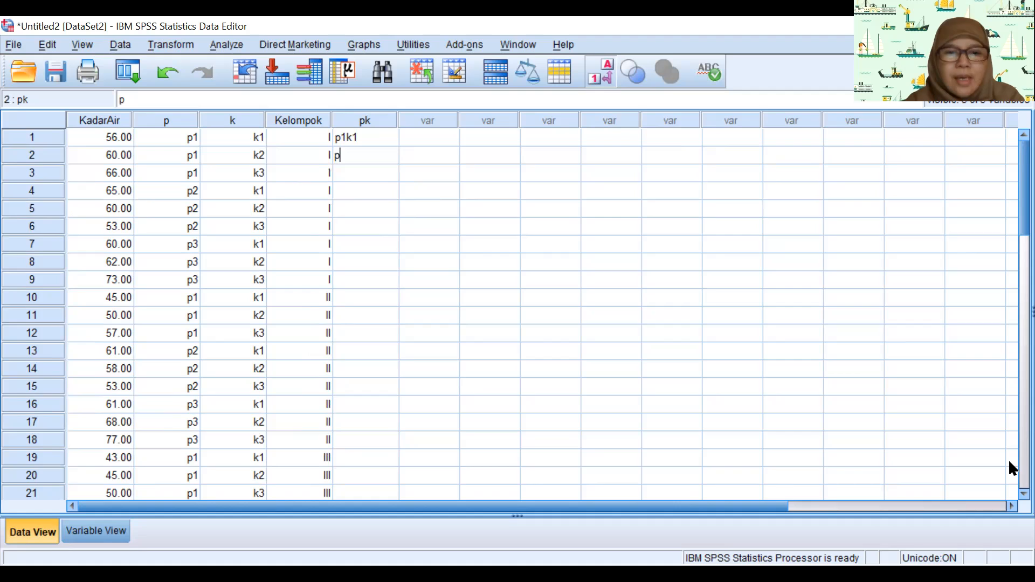
pyautogui.write('1k2')
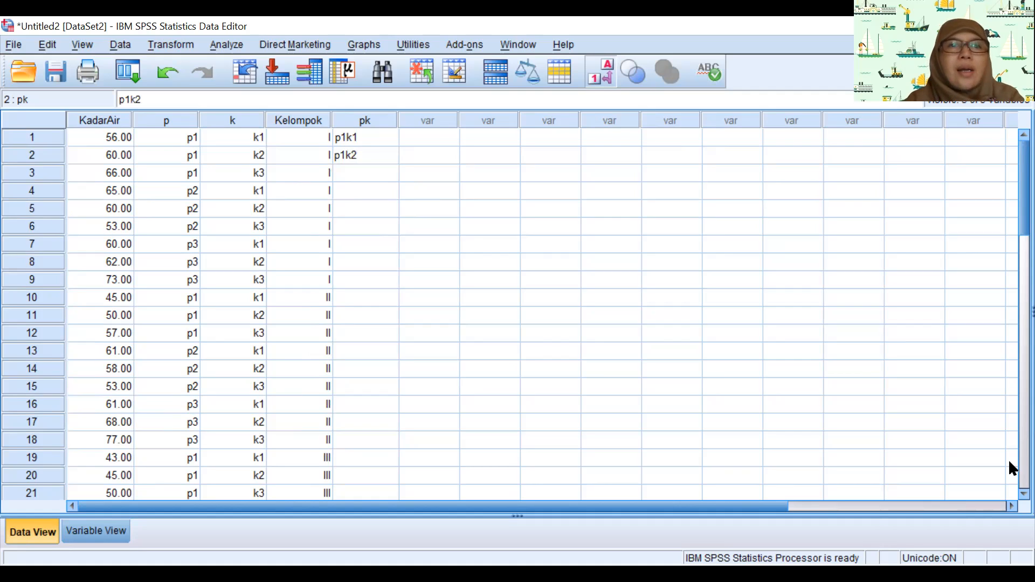
pyautogui.press('Return')
pyautogui.write('p')
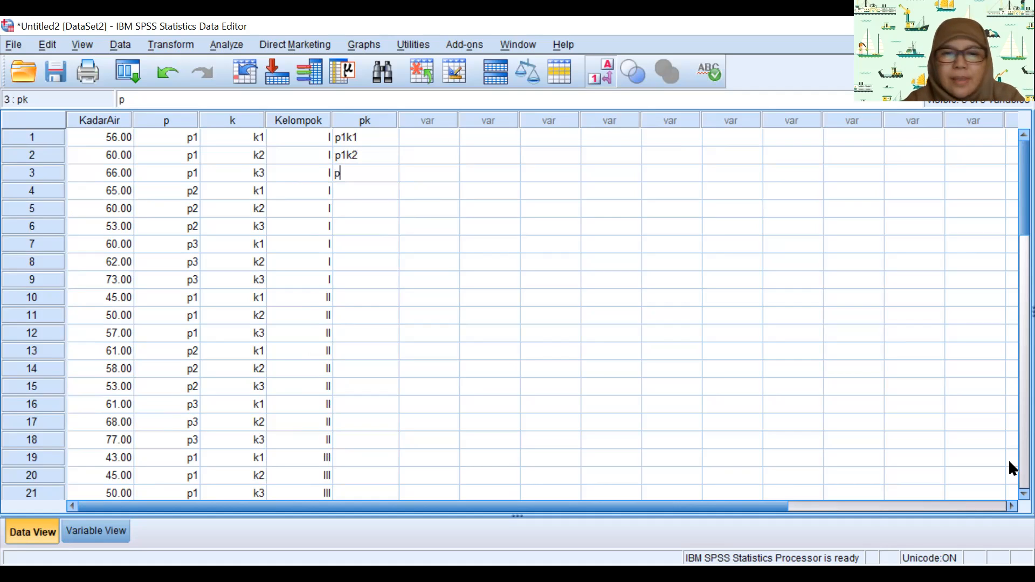
pyautogui.write('1k3')
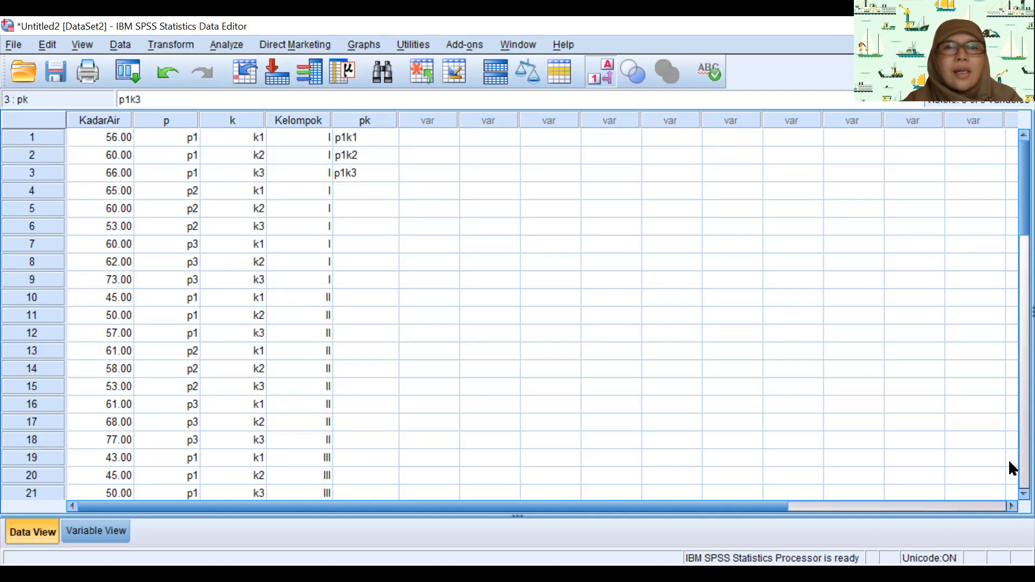
pyautogui.press('Return')
# Enter the treatment combinations p2k1, p2k2 and p2k3 for the pk variable in rows 4 to 6
pyautogui.write('p2k1')
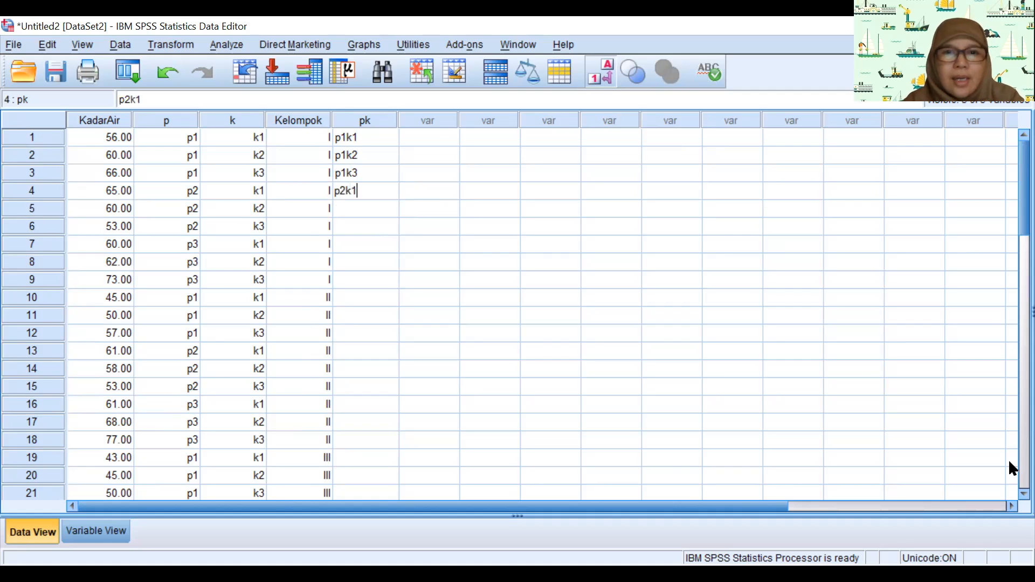
pyautogui.press('Return')
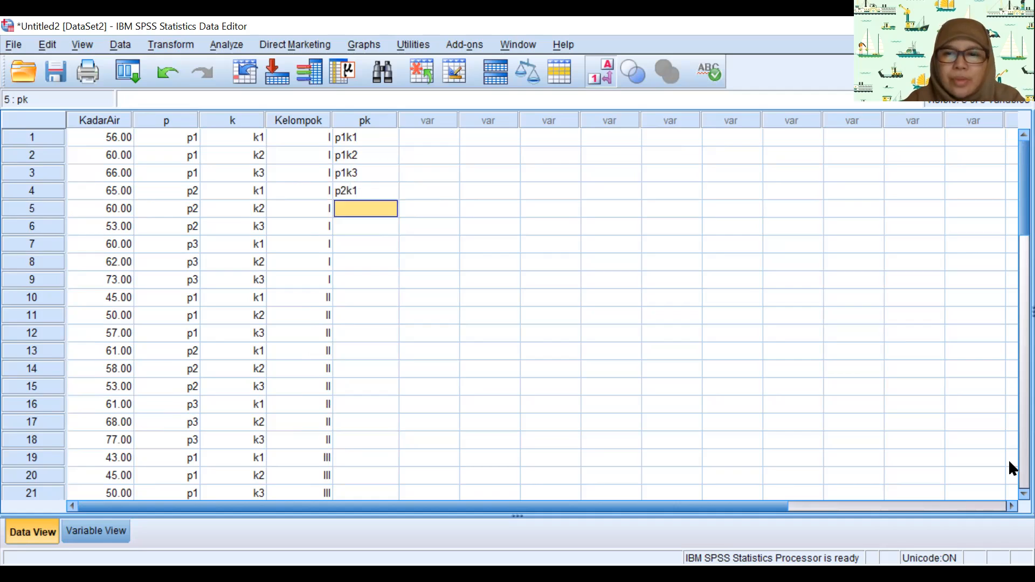
pyautogui.write('p2k2')
pyautogui.press('Return')
pyautogui.write('p2k3')
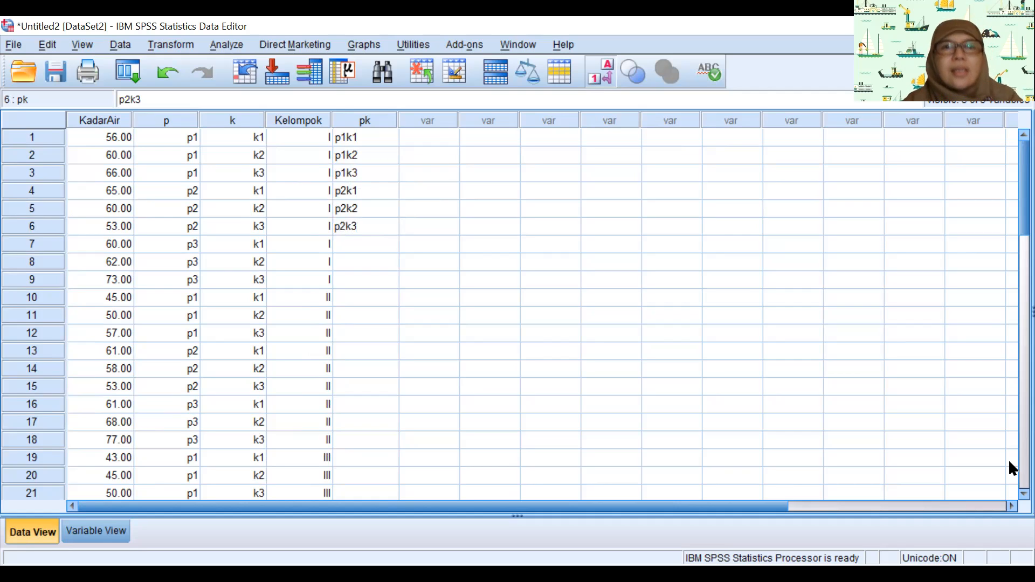
pyautogui.press('Return')
pyautogui.write('p2k1')
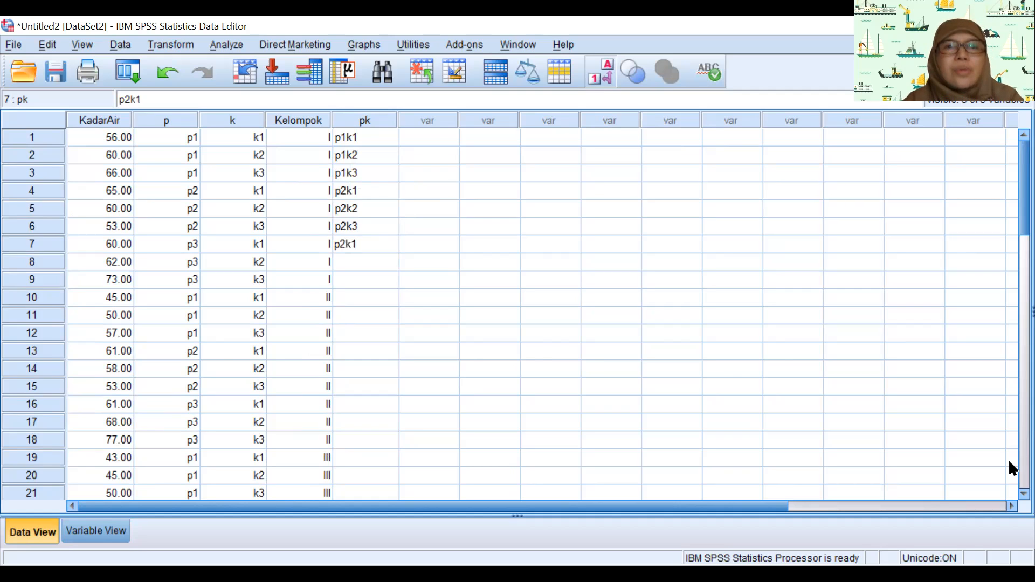
pyautogui.press('Return')
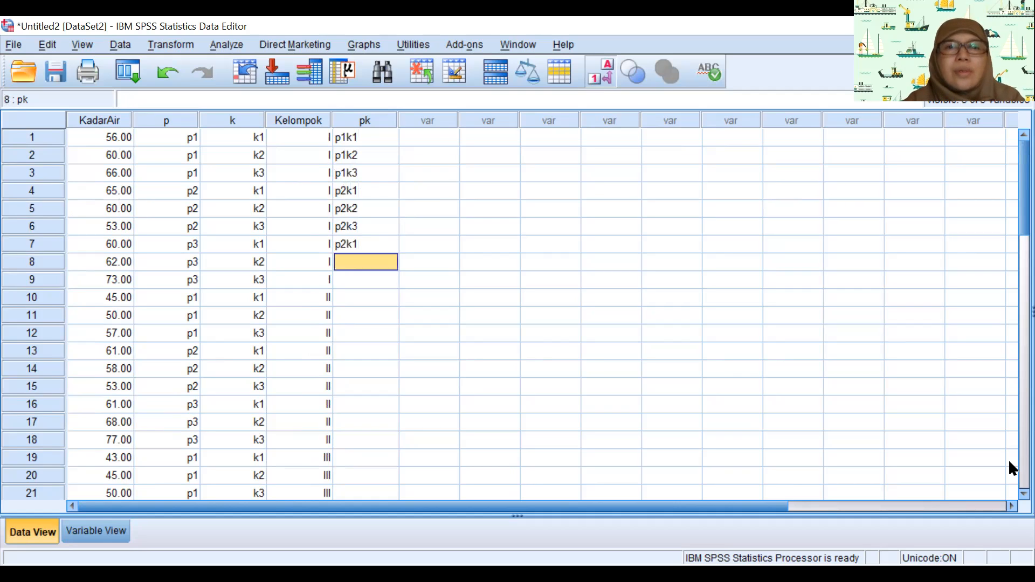
pyautogui.press('Up')
# Enter the treatment combinations p3k1, p3k2 and p3k3 for the pk variable in rows 7 to 9
pyautogui.write('p')
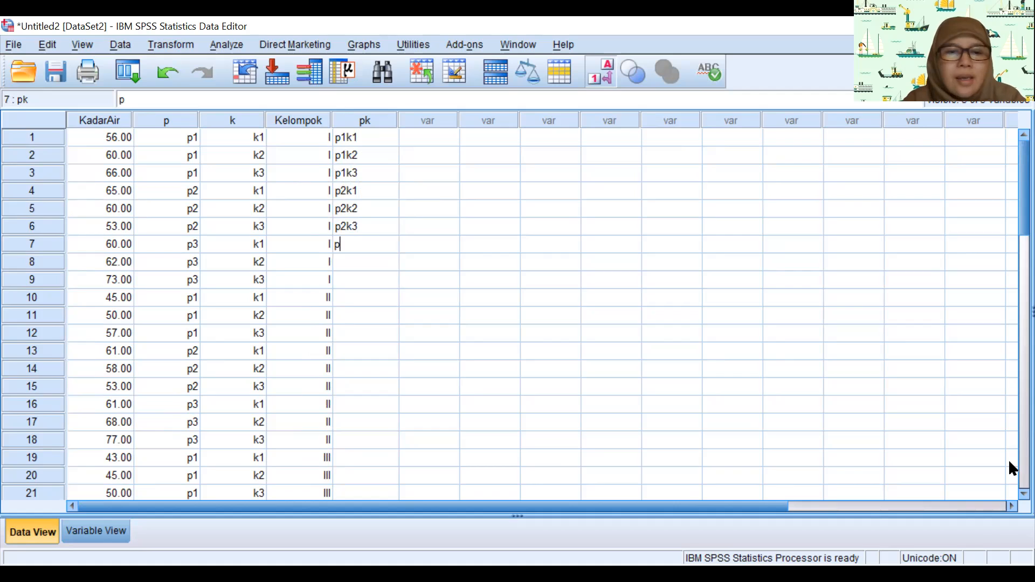
pyautogui.write('3k1')
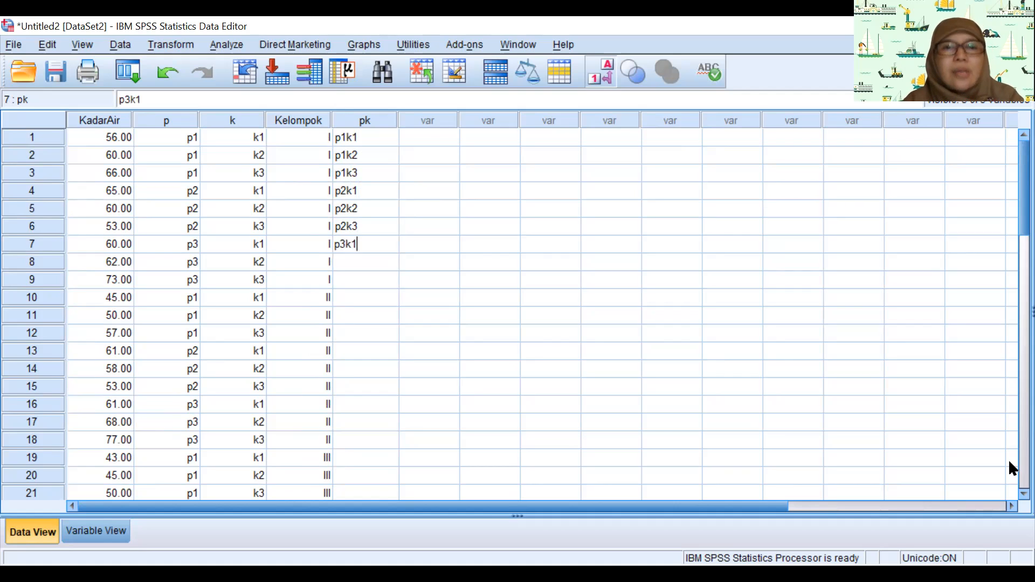
pyautogui.press('Return')
pyautogui.write('p')
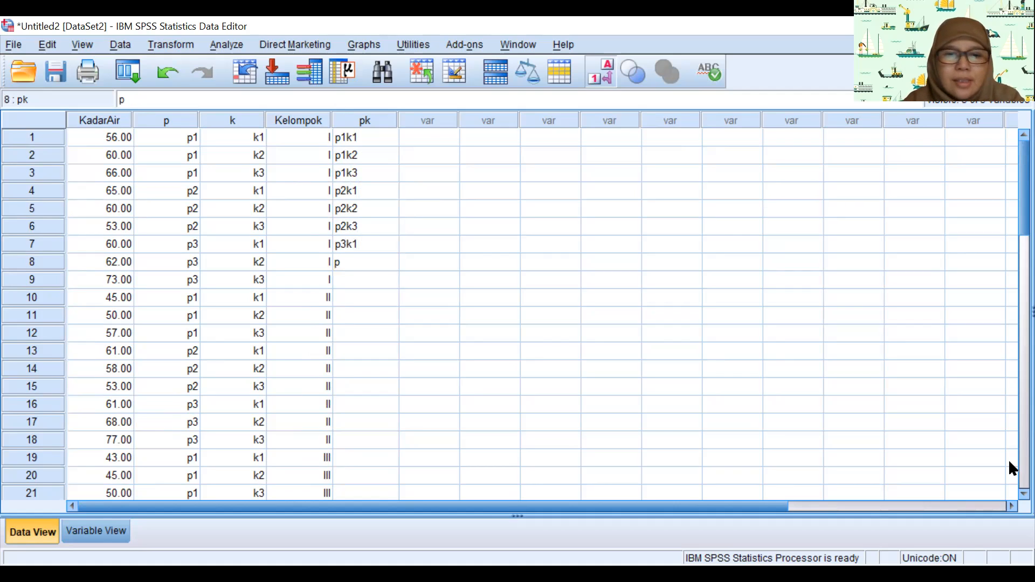
pyautogui.write('3k2')
pyautogui.press('Return')
pyautogui.write('p3k3')
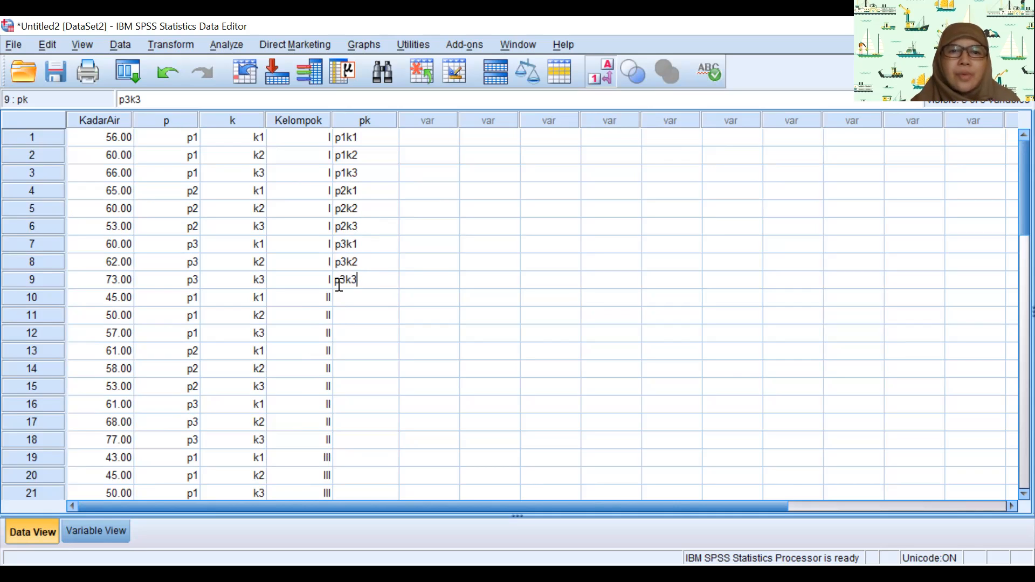
pyautogui.click(362, 294)
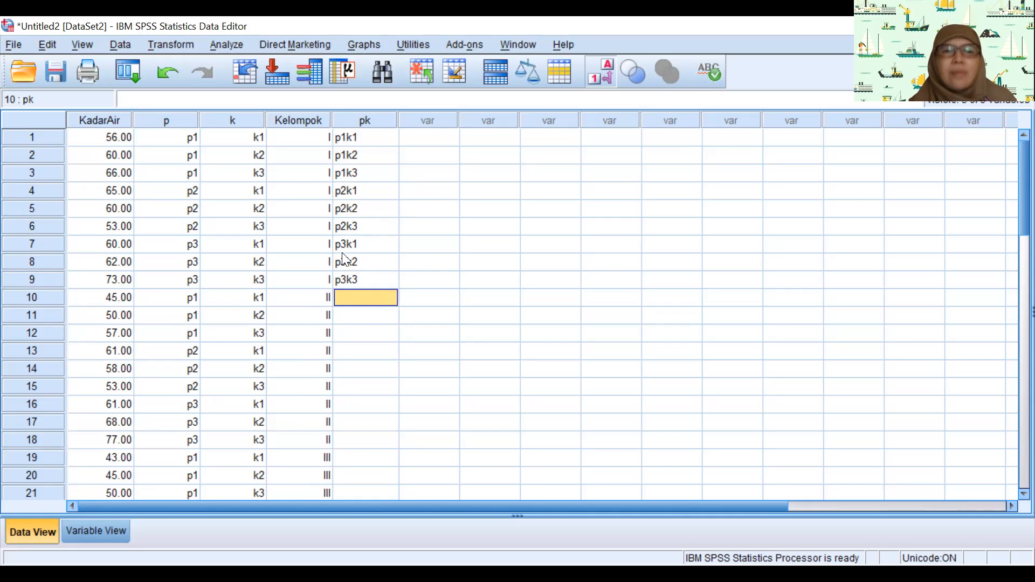
# Copy the nine pk combinations from rows 1 to 9 into the rows of groups II, III and IV, starting at rows 10, 19 and 28
pyautogui.moveTo(369, 140); pyautogui.dragTo(360, 273)
pyautogui.hotkey('ctrl', 'c')
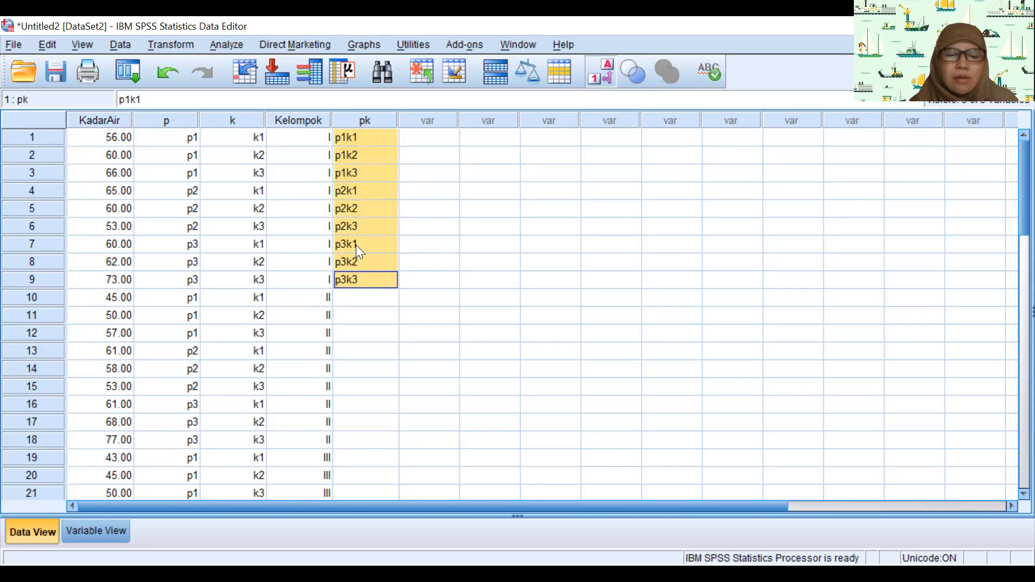
pyautogui.click(360, 298)
pyautogui.hotkey('ctrl', 'v')
pyautogui.scroll(-2, 365, 329)
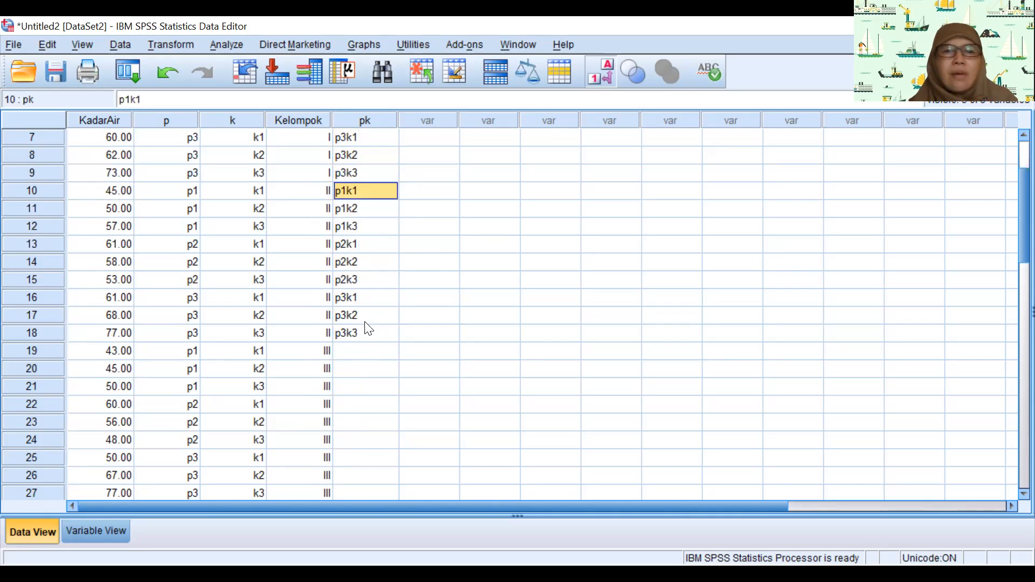
pyautogui.click(361, 351)
pyautogui.hotkey('ctrl', 'v')
pyautogui.scroll(-3, 371, 350)
pyautogui.click(376, 357)
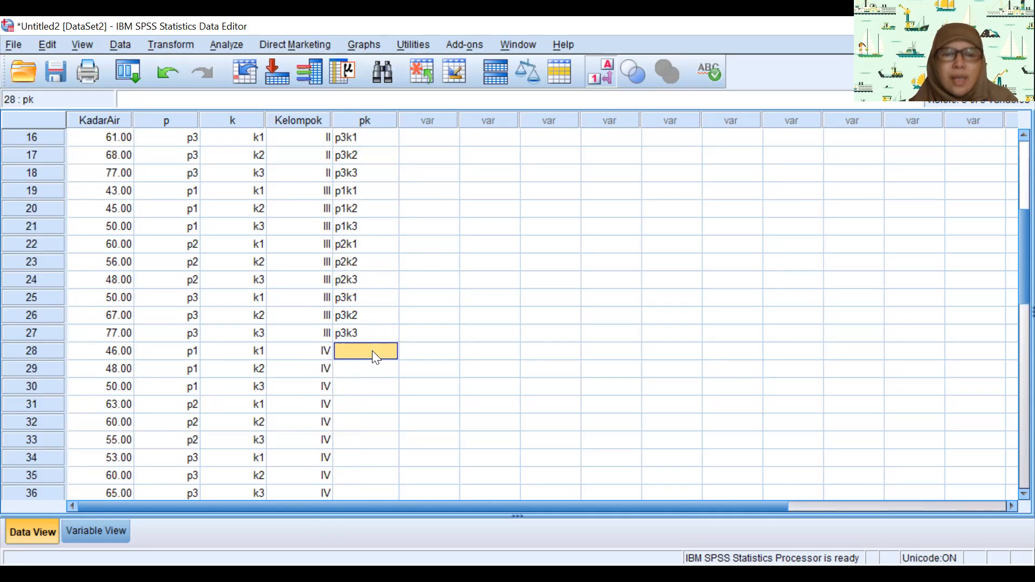
pyautogui.hotkey('ctrl', 'v')
pyautogui.scroll(-4, 364, 380)
pyautogui.scroll(9, 365, 380)
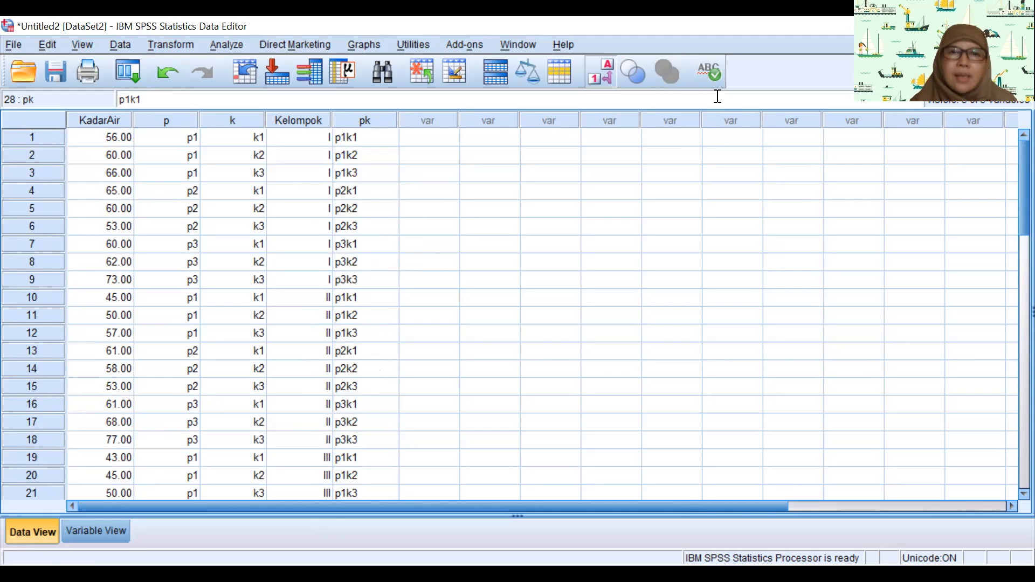
# Set up a General Linear Model univariate analysis of Kadar Air, replacing the fixed factors Jenis Cabe, Jumlah Cabe and Kelompok with pk
pyautogui.click(225, 44)
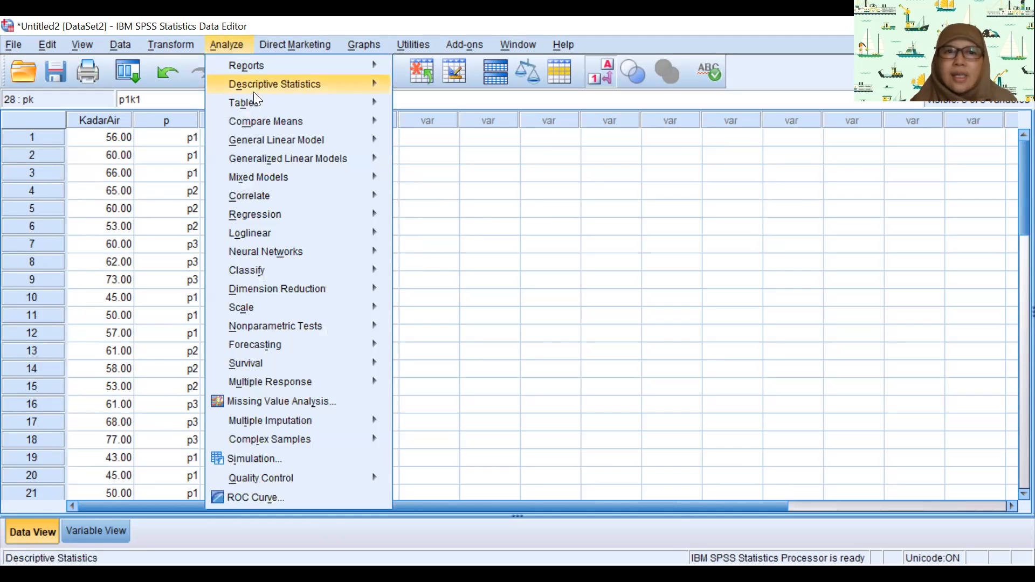
pyautogui.moveTo(275, 141)
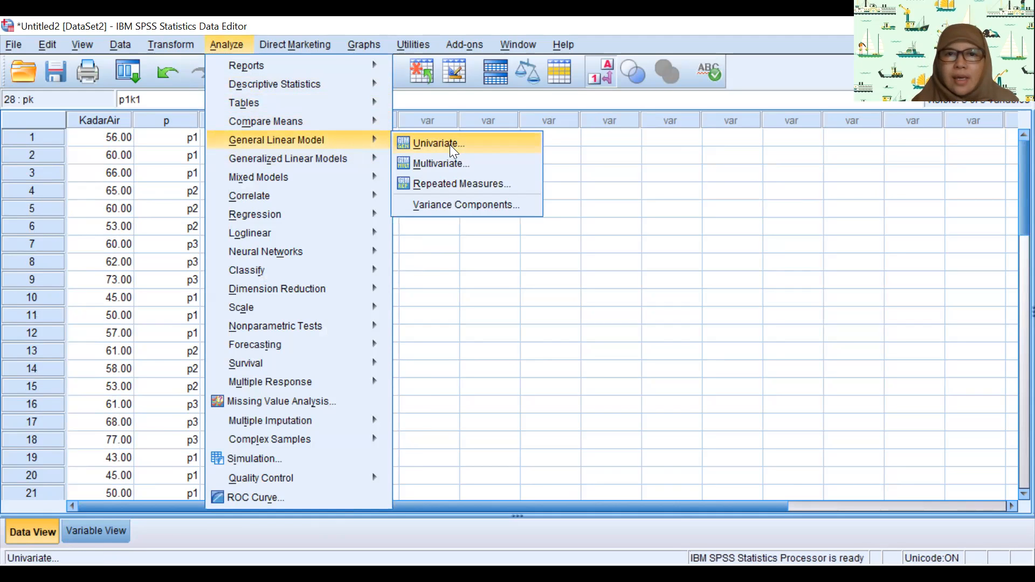
pyautogui.click(455, 145)
pyautogui.click(538, 226)
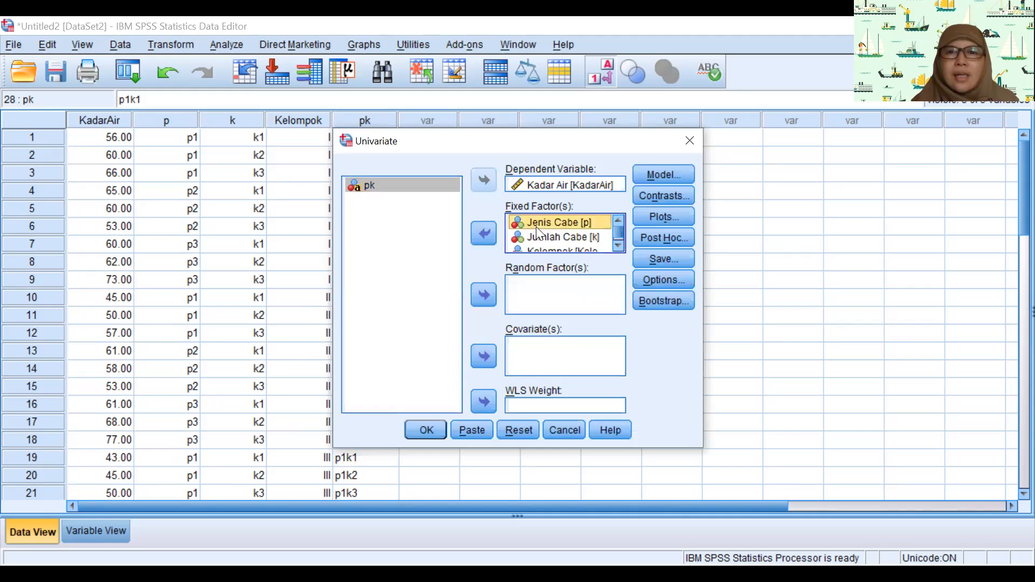
pyautogui.click(537, 237)
pyautogui.click(542, 223)
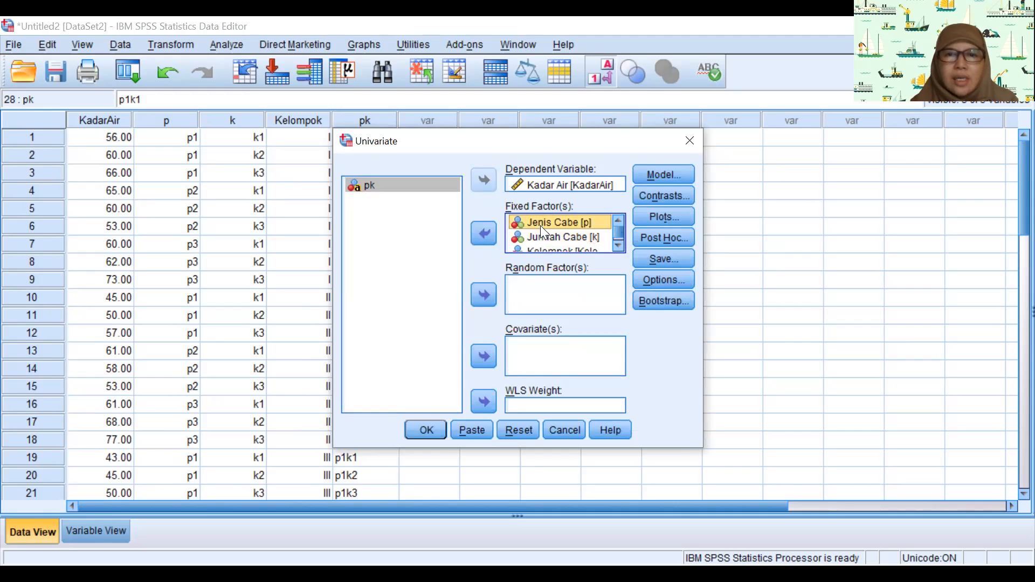
pyautogui.keyDown('ctrl'); pyautogui.click(537, 239); pyautogui.keyUp('ctrl')
pyautogui.keyDown('ctrl'); pyautogui.click(537, 249); pyautogui.keyUp('ctrl')
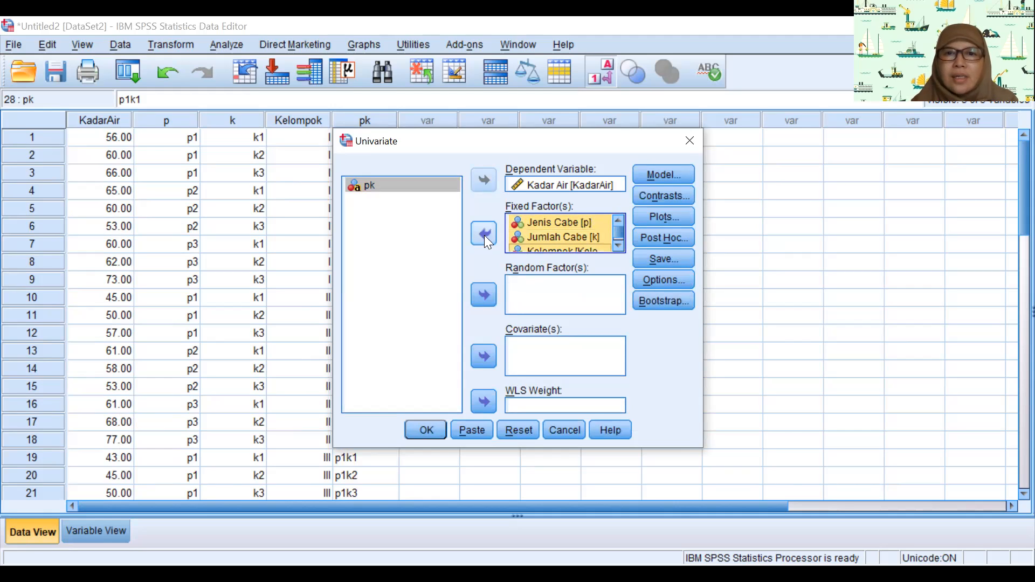
pyautogui.click(484, 235)
pyautogui.click(372, 230)
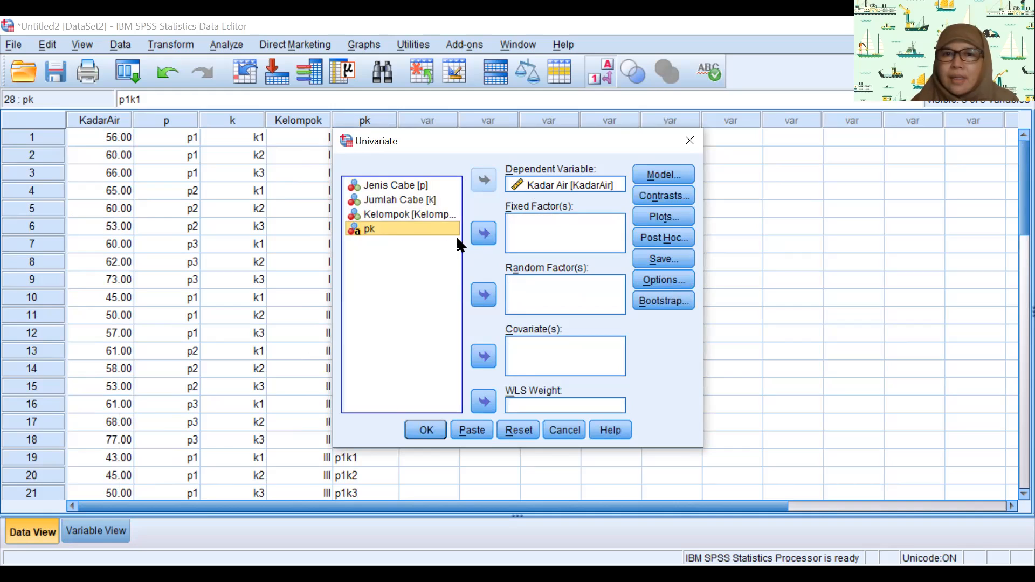
pyautogui.click(488, 235)
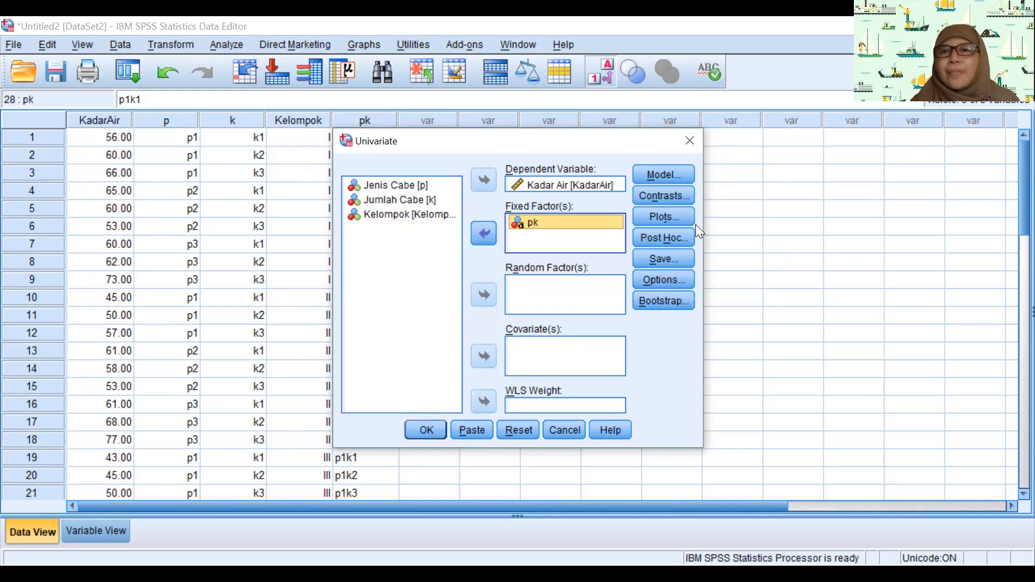
# Specify a custom model containing only the pk term
pyautogui.click(671, 175)
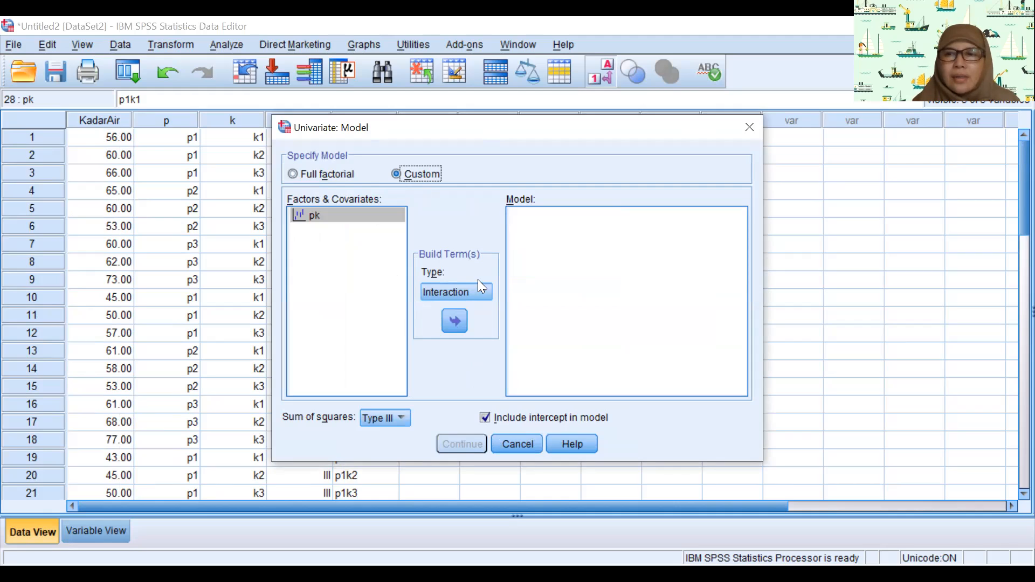
pyautogui.click(457, 322)
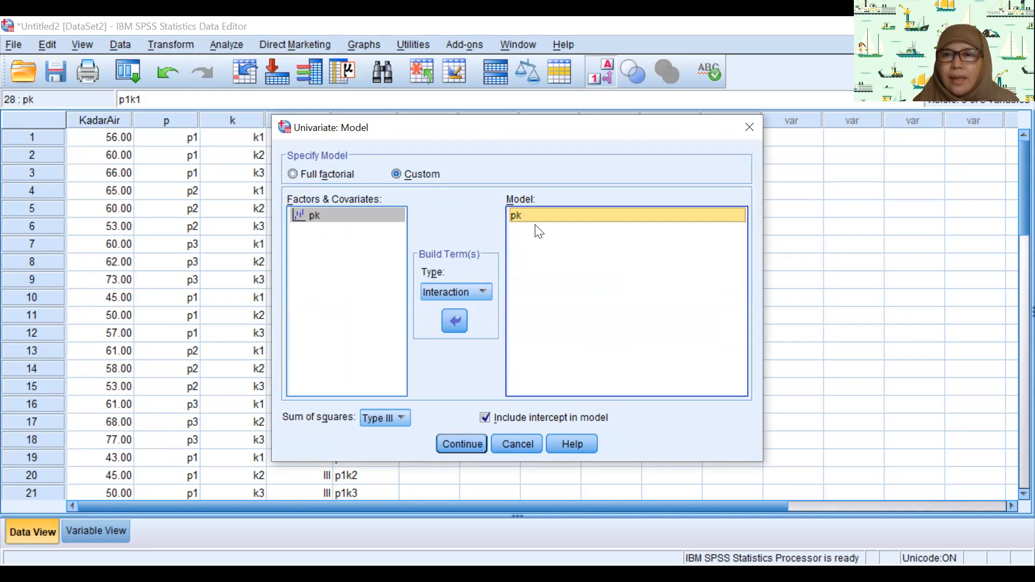
pyautogui.click(462, 445)
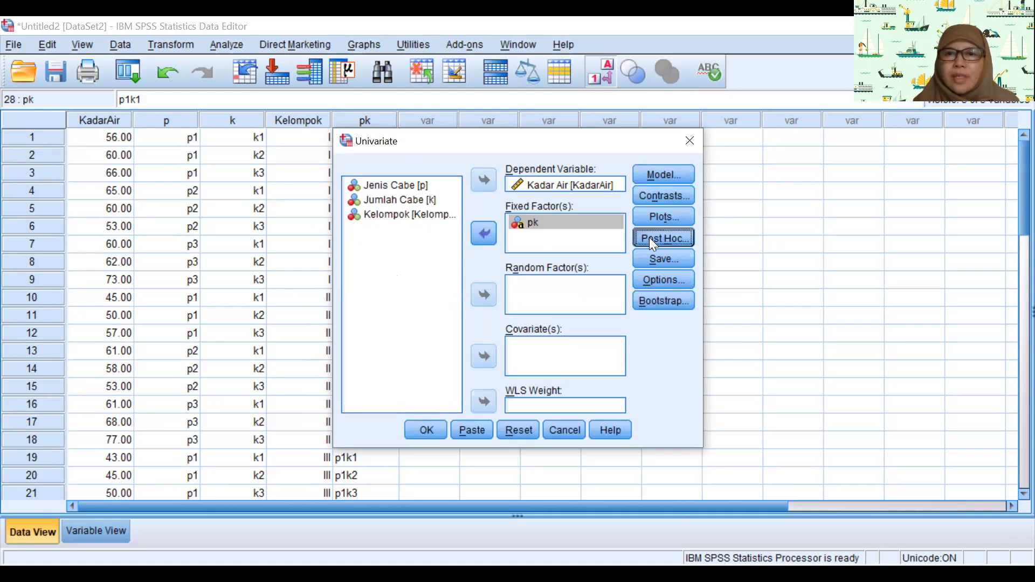
# Request the Duncan post hoc test for pk and run the univariate analysis
pyautogui.click(649, 238)
pyautogui.click(522, 198)
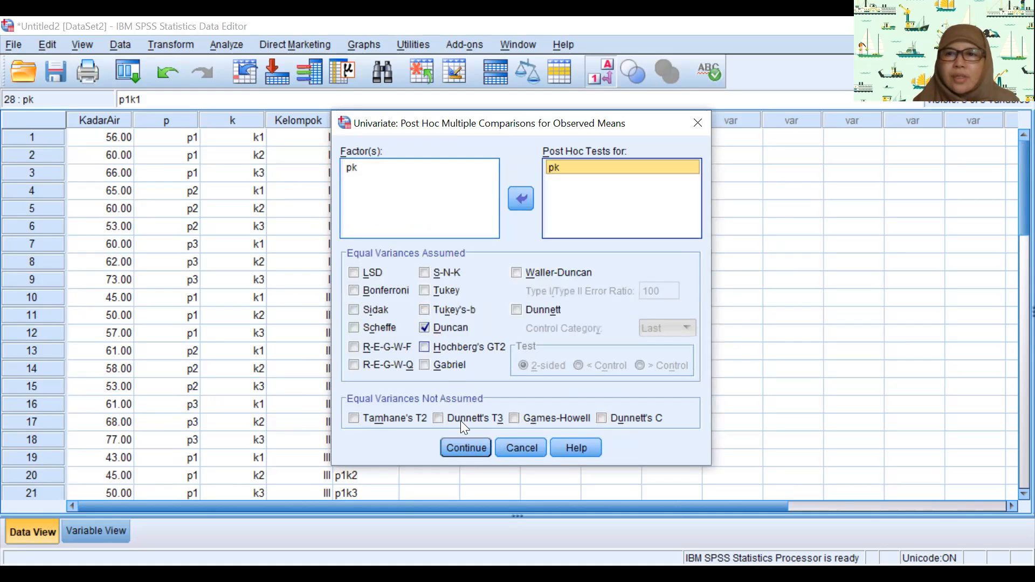
pyautogui.click(466, 448)
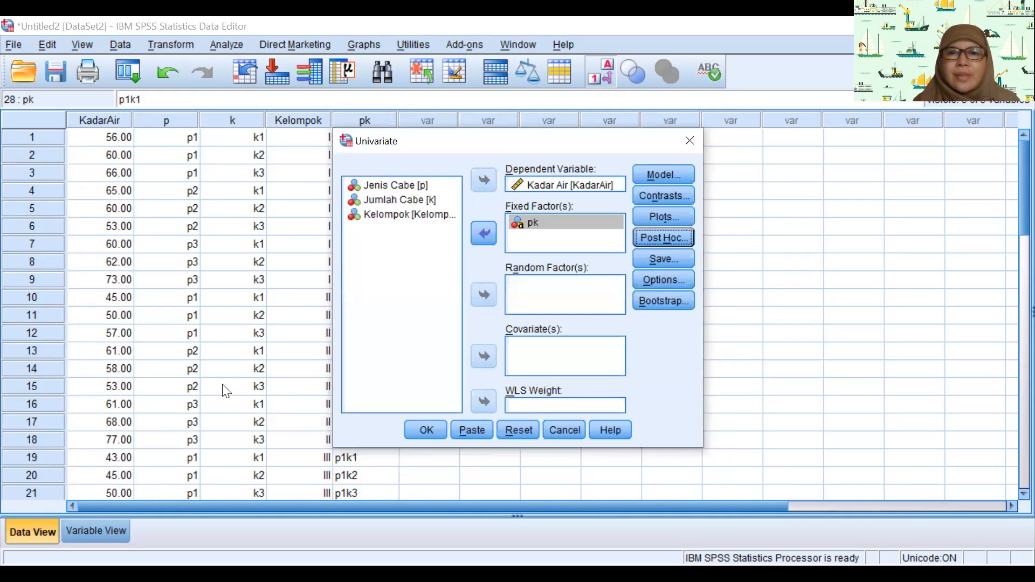
pyautogui.click(424, 433)
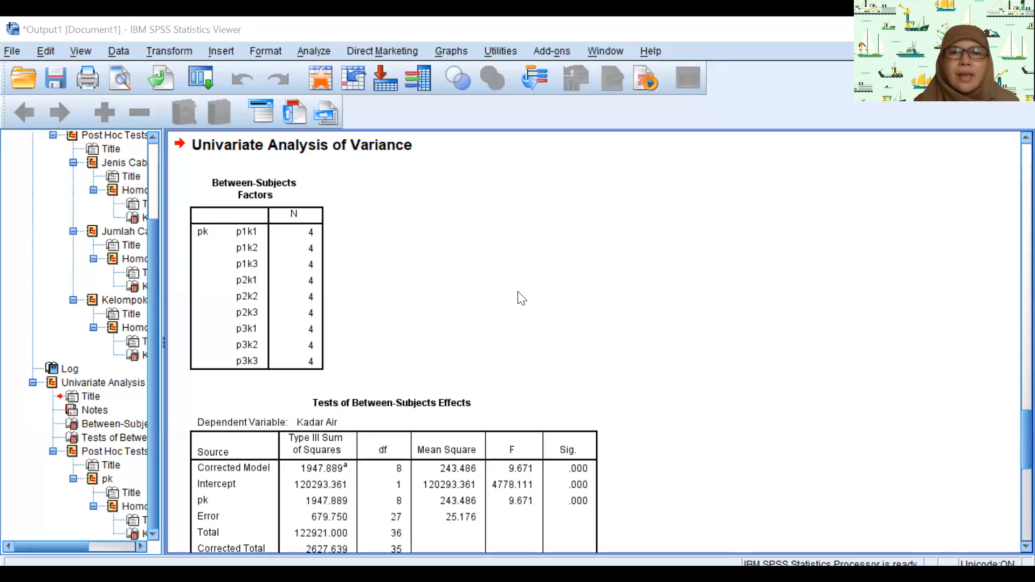
# Examine the between-subjects effects and Duncan subsets for pk, comparing them with the earlier ANOVA table that includes the p*k interaction
pyautogui.scroll(-5, 519, 296)
pyautogui.scroll(3, 520, 296)
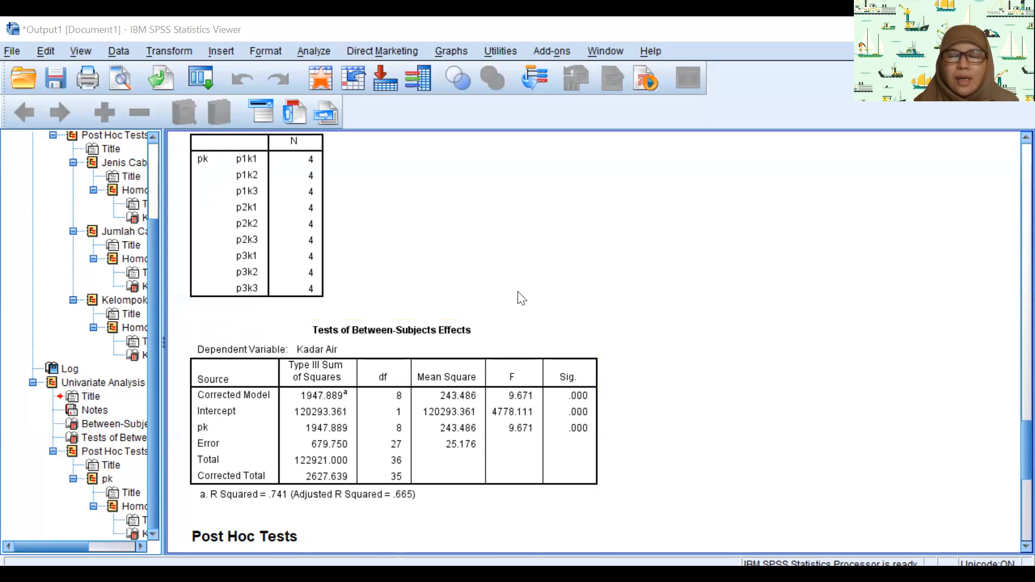
pyautogui.click(230, 179)
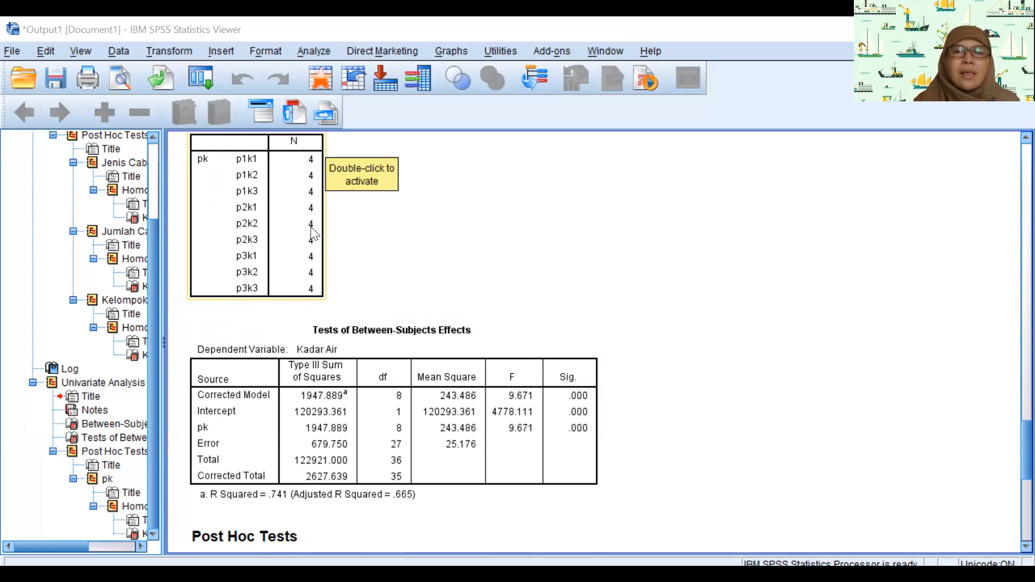
pyautogui.scroll(-5, 313, 233)
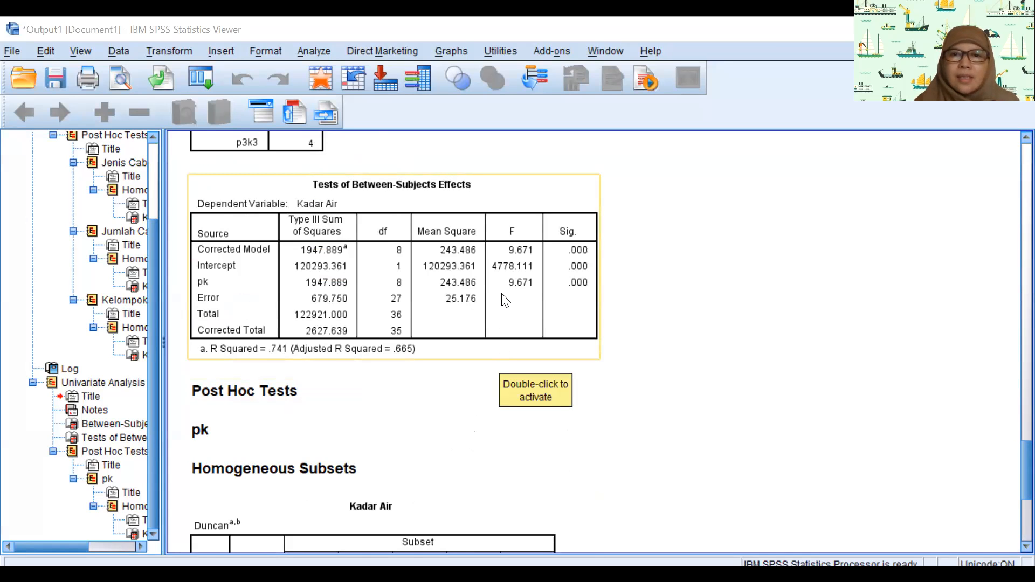
pyautogui.scroll(10, 505, 300)
pyautogui.scroll(10, 505, 300)
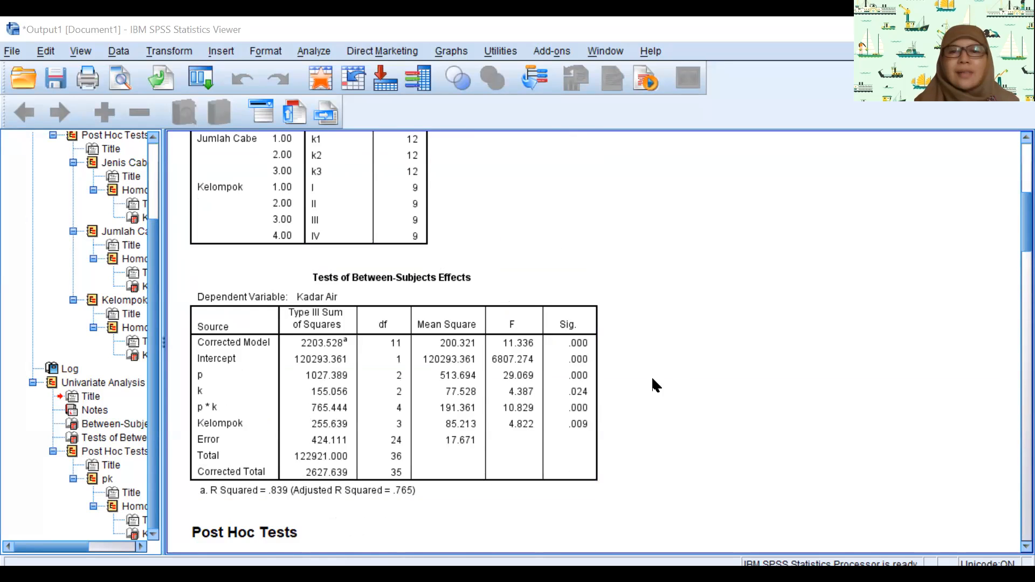
pyautogui.scroll(-10, 655, 383)
pyautogui.scroll(-15, 655, 379)
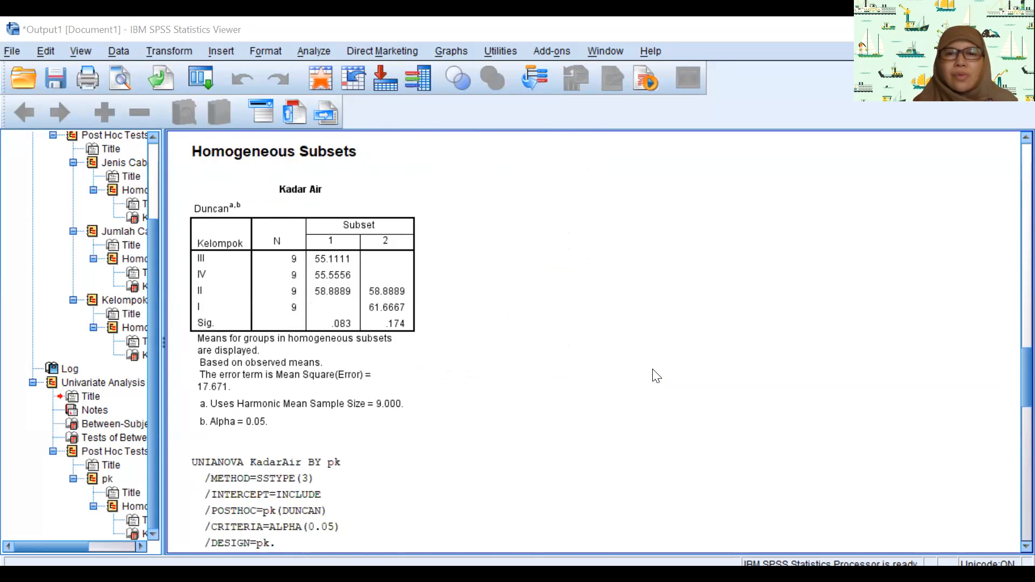
pyautogui.click(376, 277)
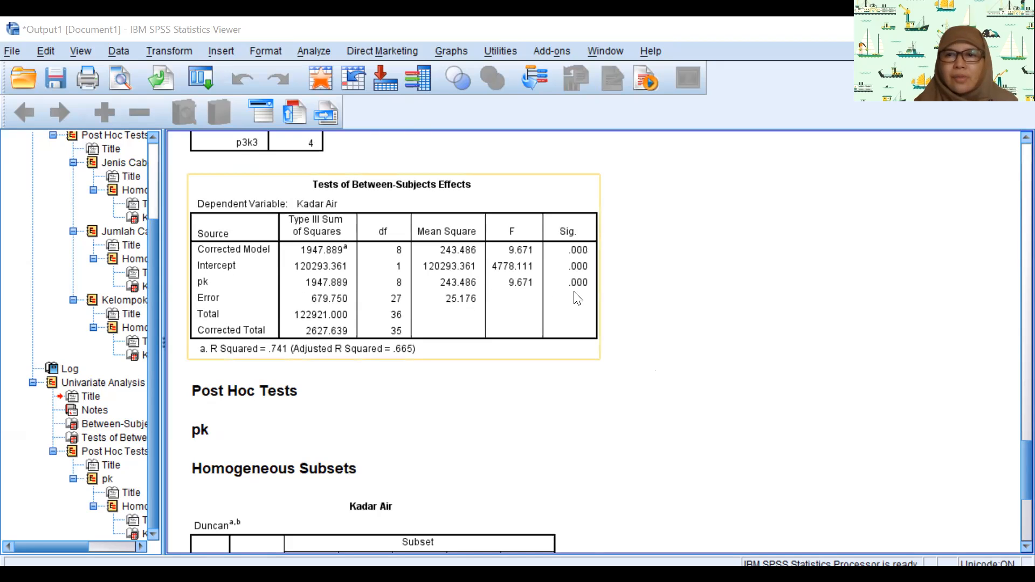
pyautogui.scroll(-10, 474, 300)
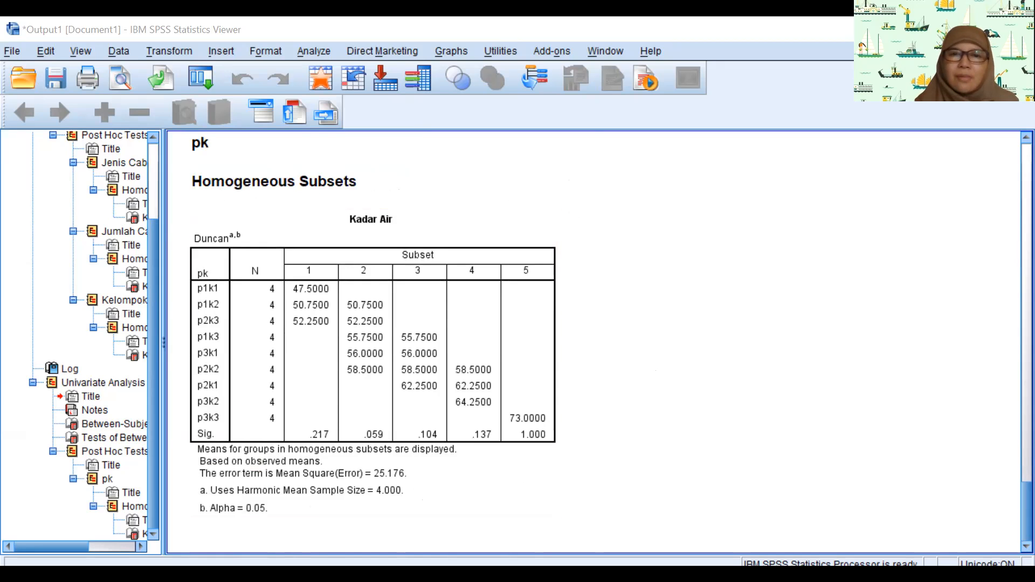
# Review the earlier Duncan homogeneous subsets for Kelompok, Jumlah Cabe and Jenis Cabe
pyautogui.scroll(20, 330, 249)
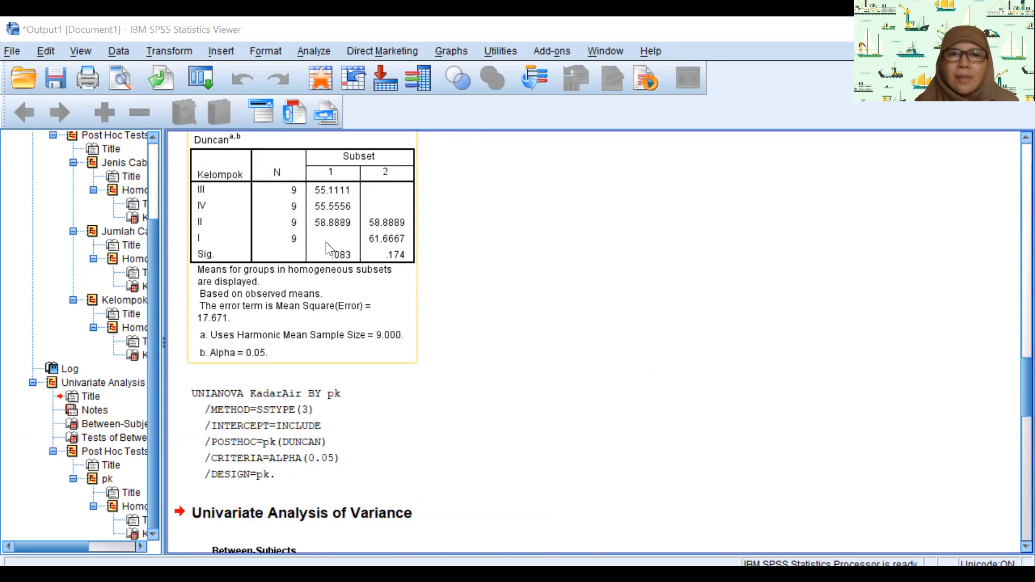
pyautogui.scroll(10, 335, 379)
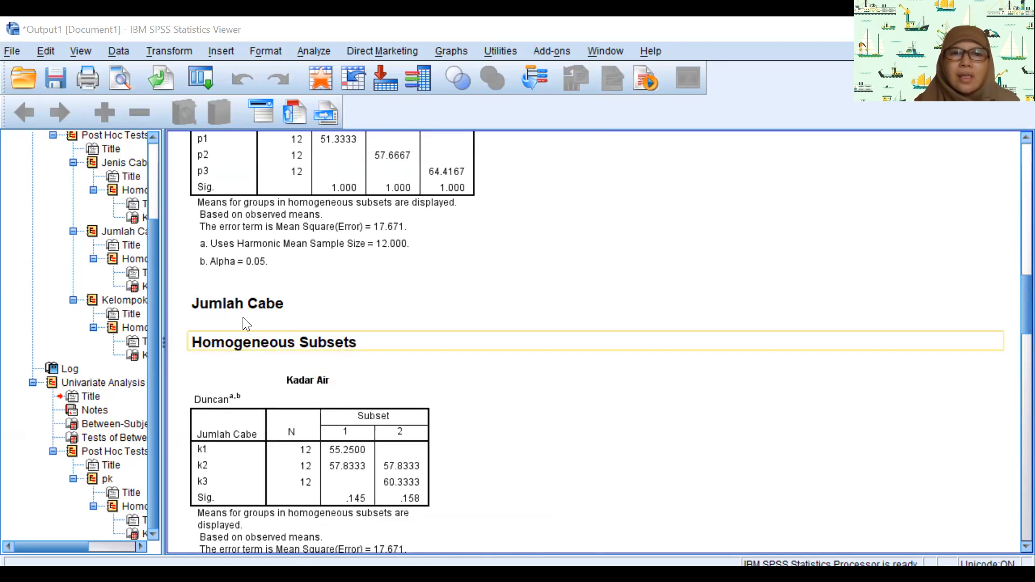
pyautogui.scroll(10, 405, 380)
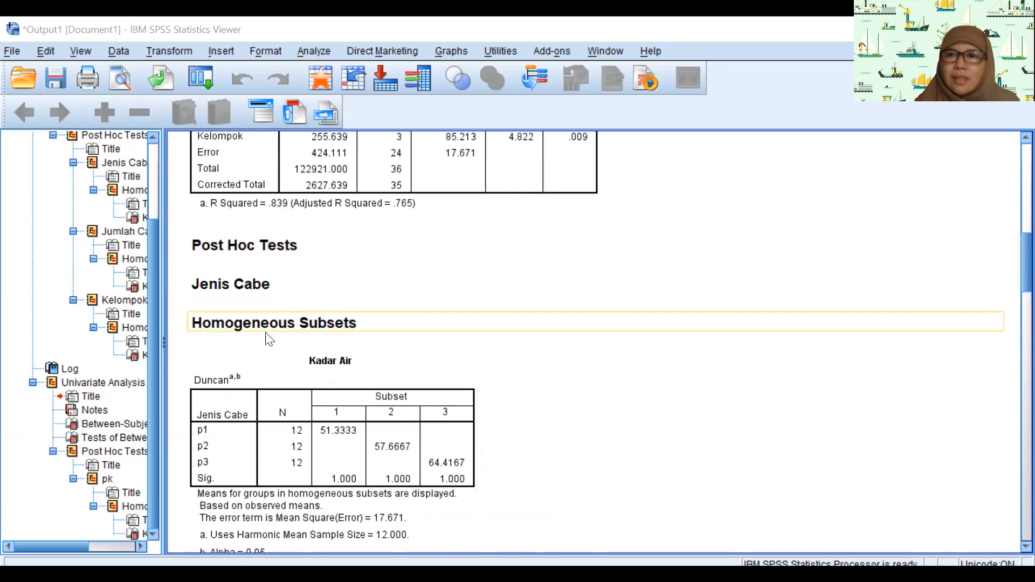
pyautogui.scroll(-10, 340, 299)
pyautogui.scroll(-20, 346, 297)
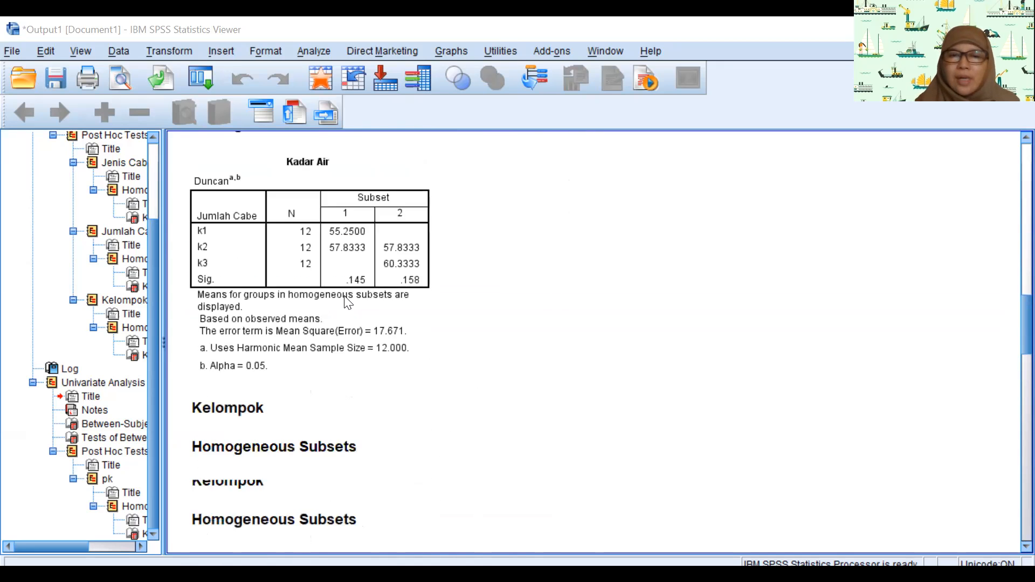
# Compare the Duncan homogeneous subsets for pk with the first ANOVA's between-subjects effects and its Duncan subsets for Jenis Cabe and Jumlah Cabe
pyautogui.scroll(-5, 345, 302)
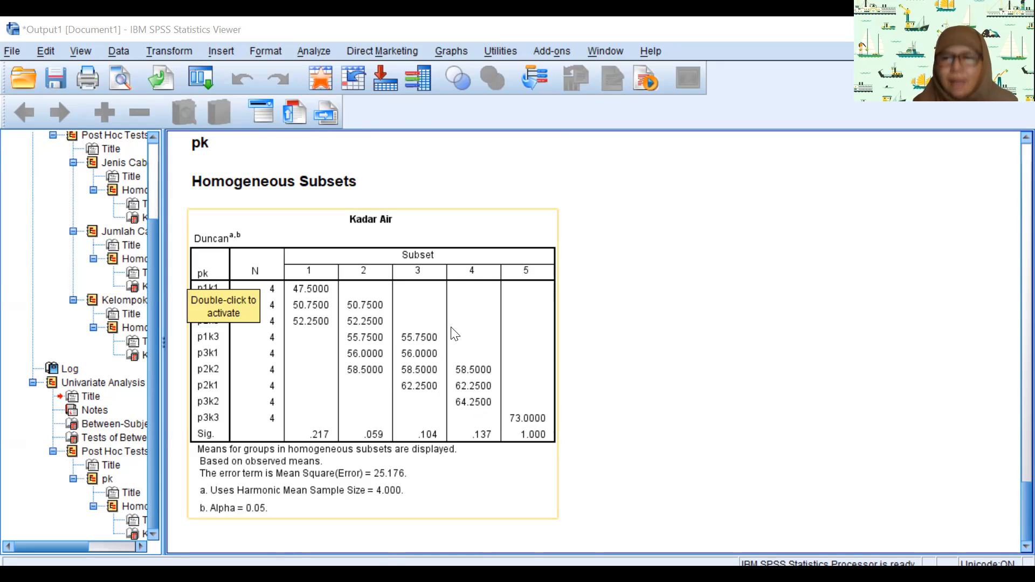
pyautogui.scroll(15, 590, 271)
pyautogui.scroll(15, 593, 272)
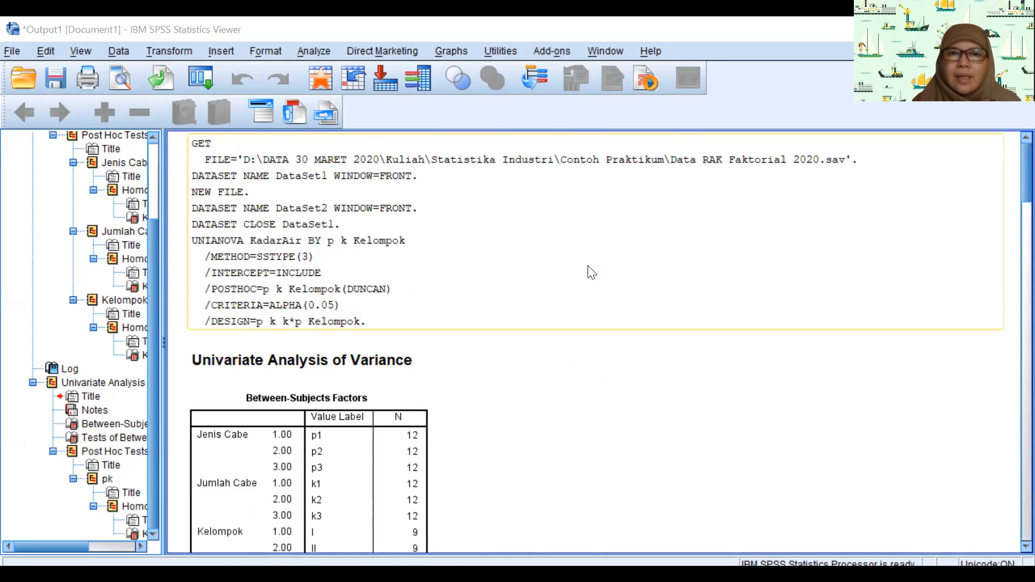
pyautogui.scroll(-10, 592, 273)
pyautogui.scroll(3, 590, 271)
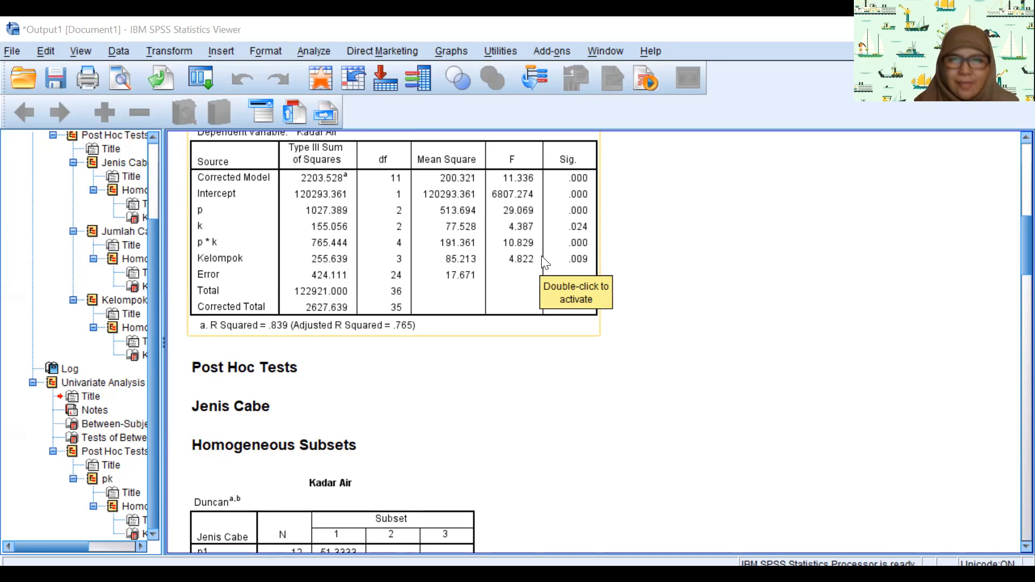
pyautogui.scroll(-6, 545, 263)
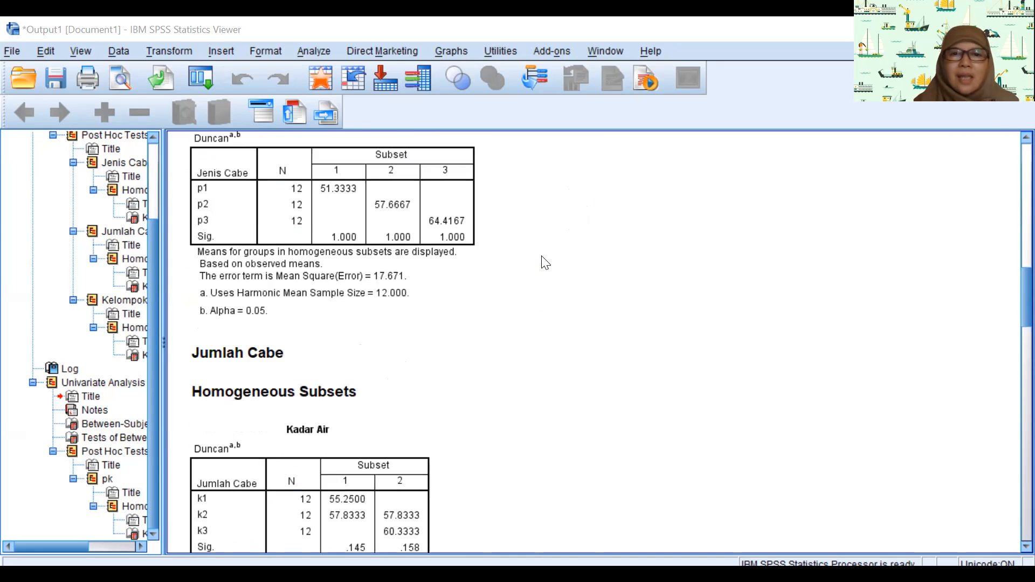
pyautogui.scroll(1, 403, 224)
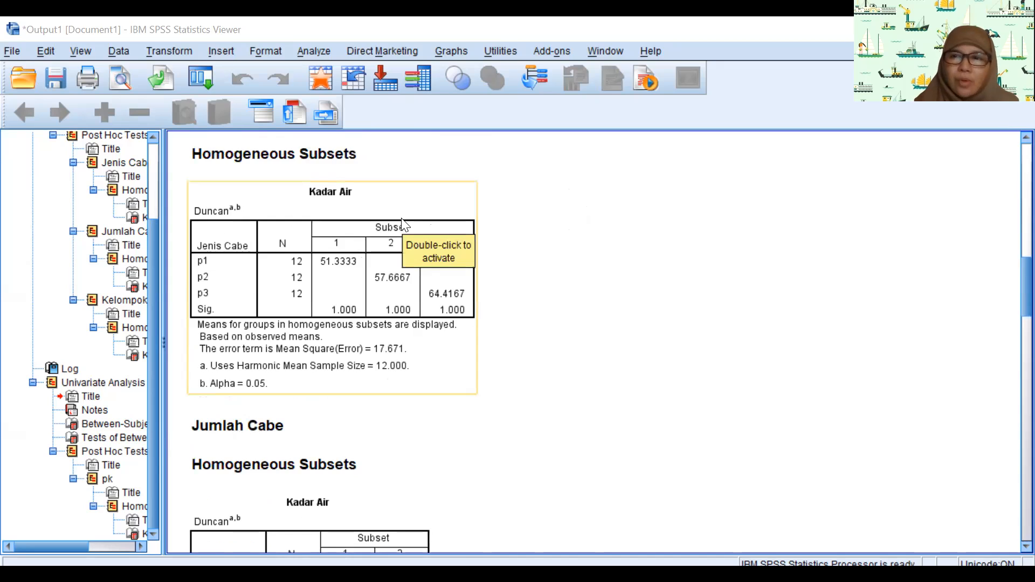
pyautogui.scroll(3, 403, 224)
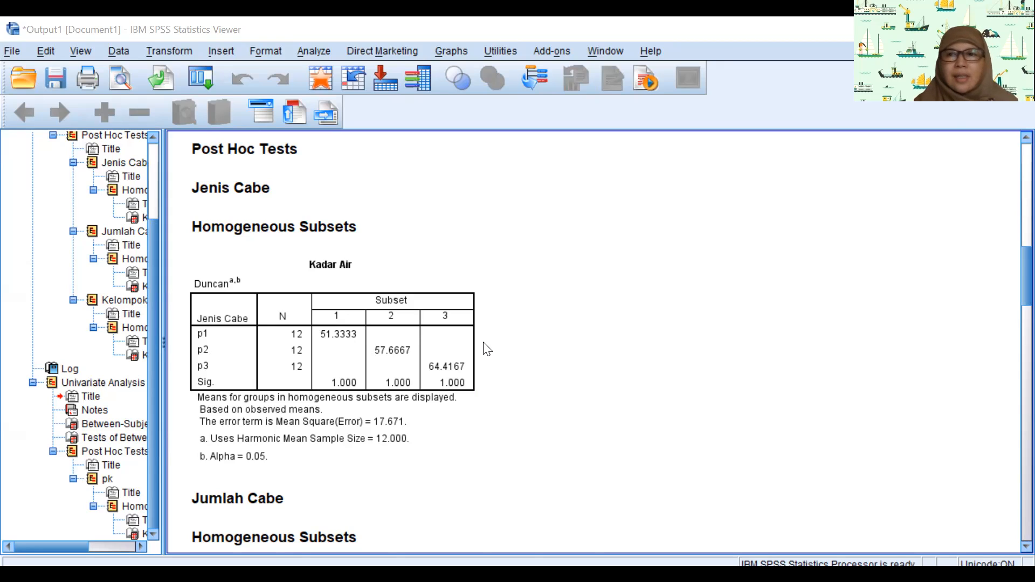
pyautogui.scroll(-15, 488, 349)
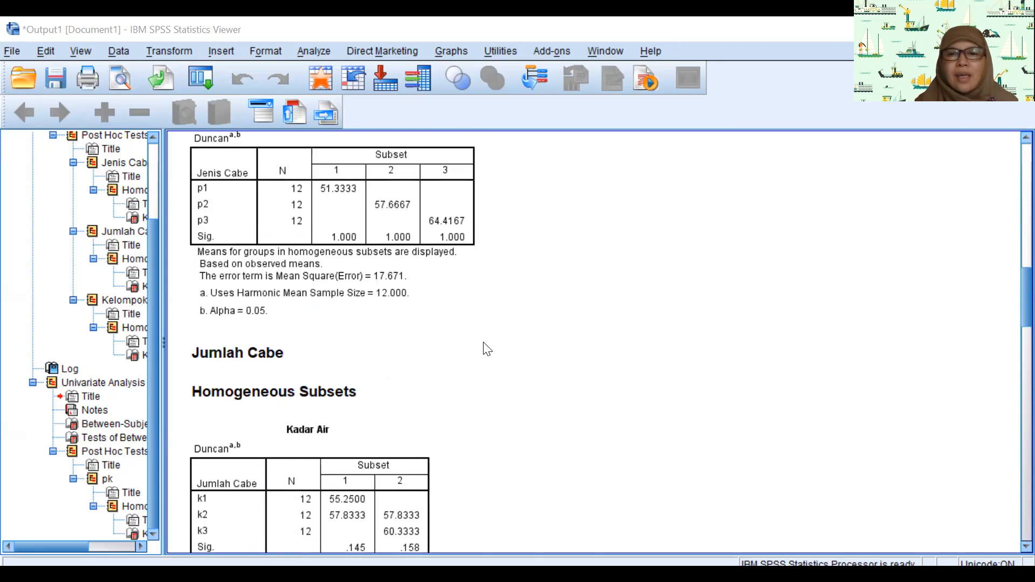
pyautogui.scroll(-9, 487, 349)
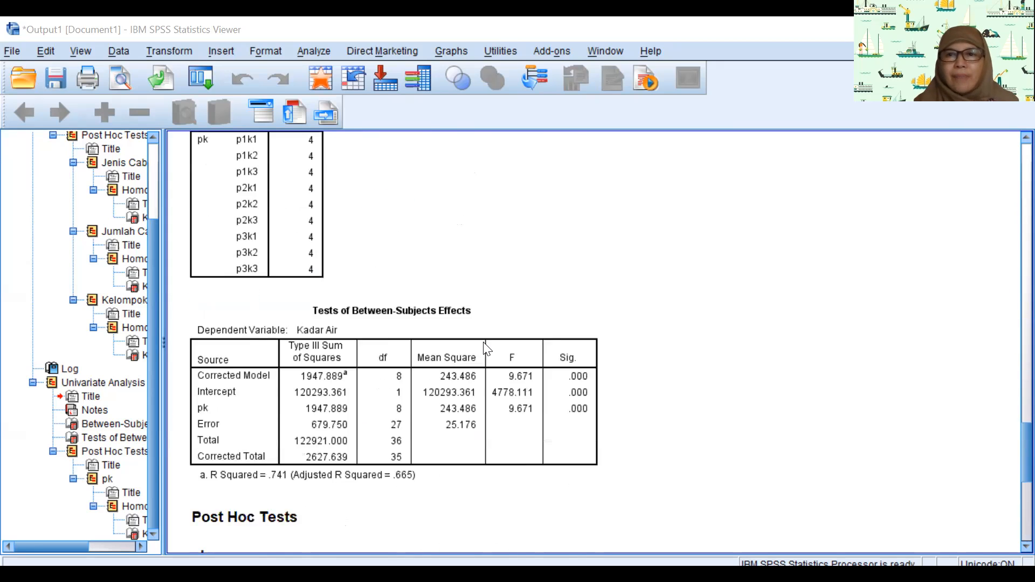
pyautogui.scroll(-6, 485, 348)
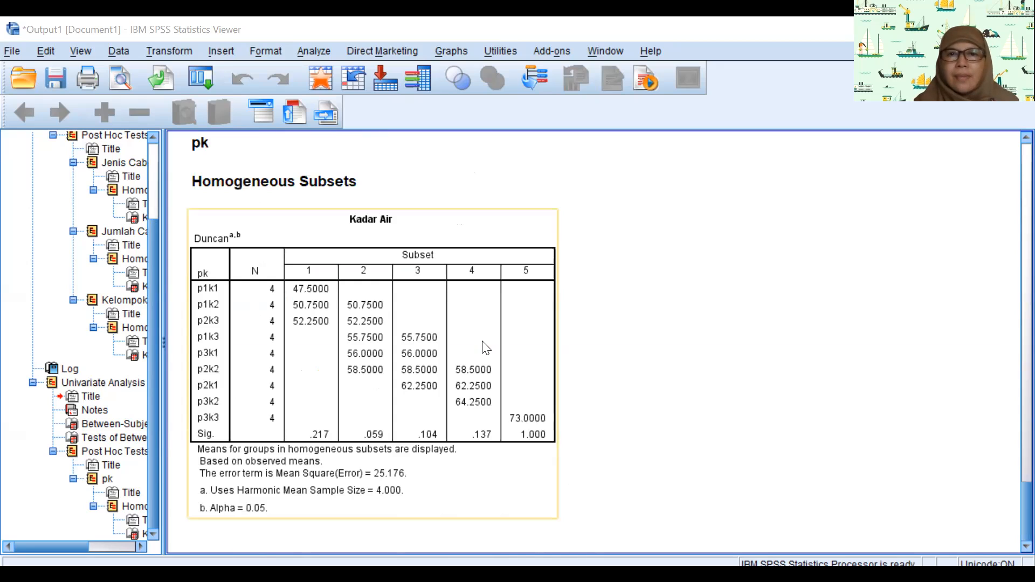